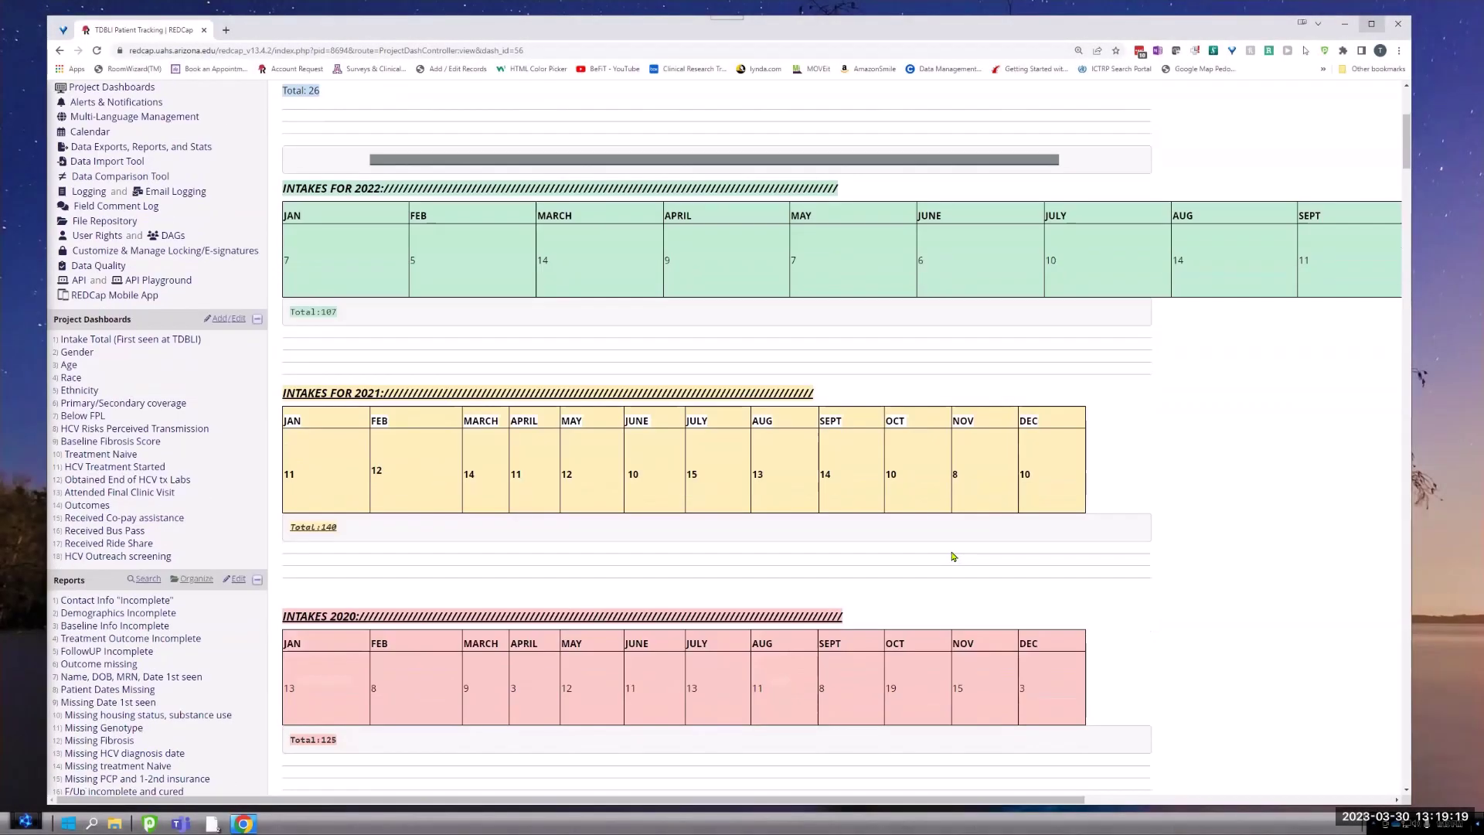
scroll(931, 552, down, 1)
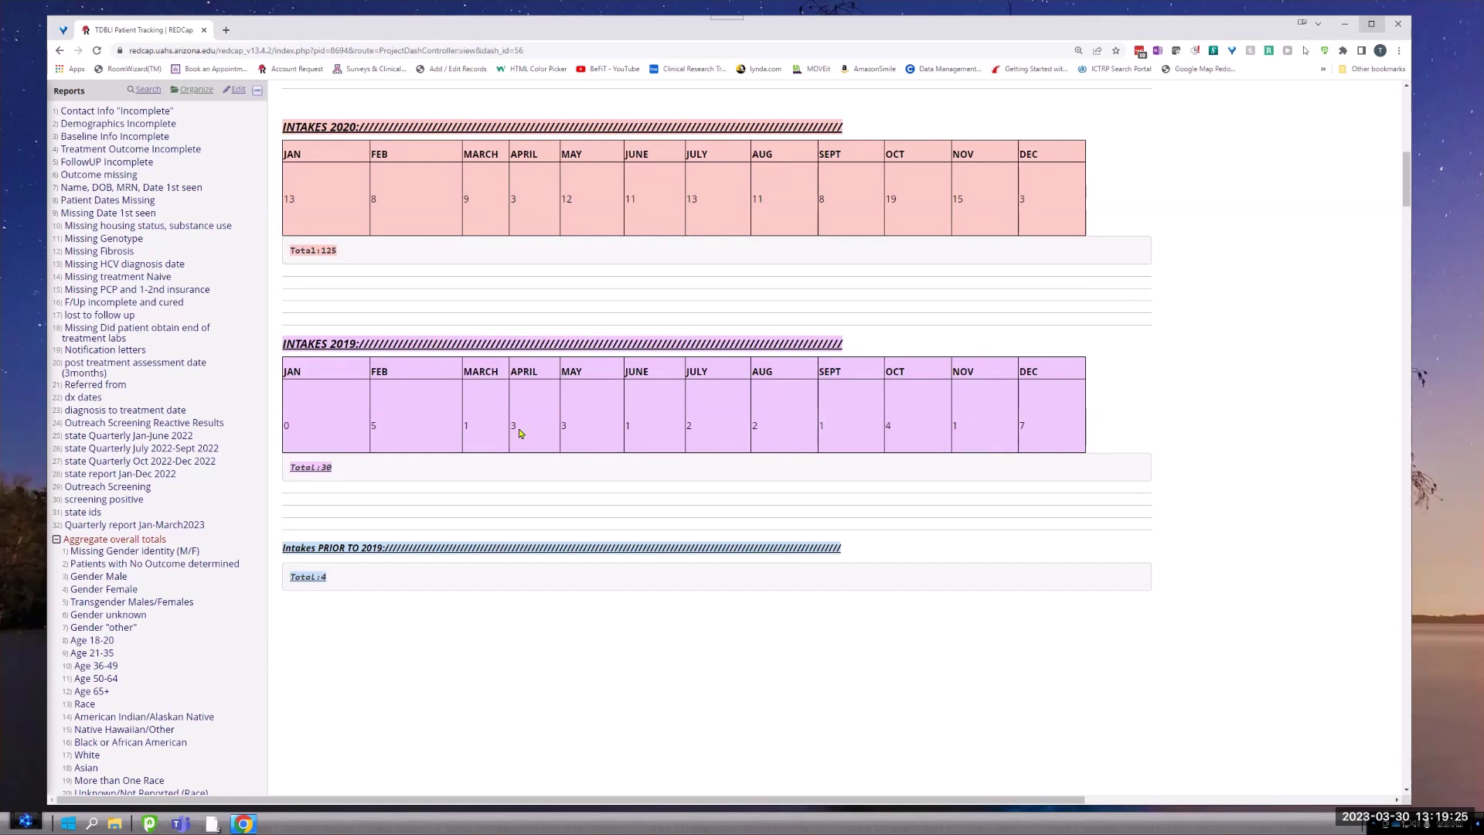
Step: Open a new browser tab and load the REDCap home page
scroll(523, 430, up, 8)
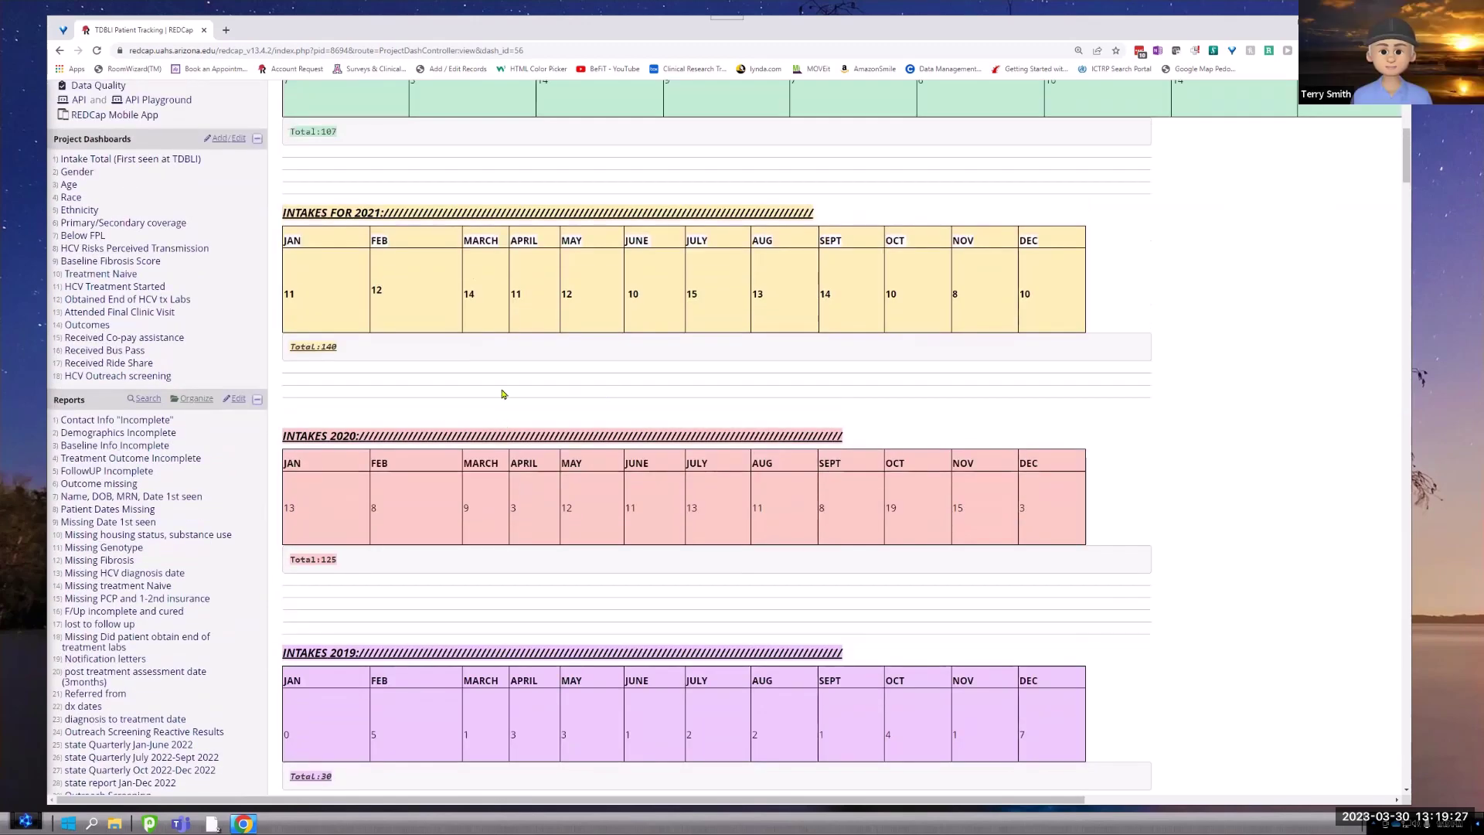
scroll(255, 417, up, 3)
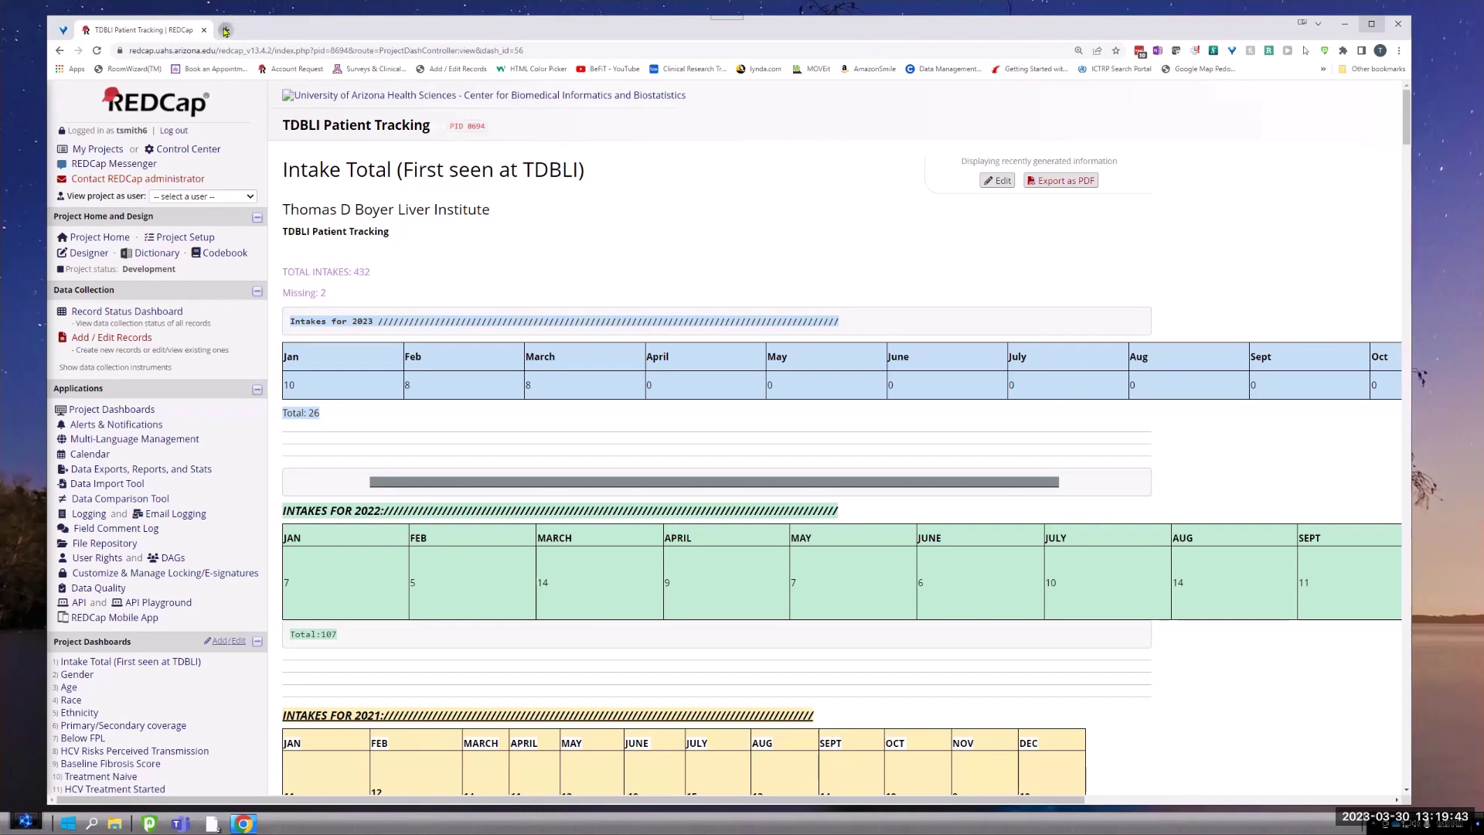
key(ctrl+t)
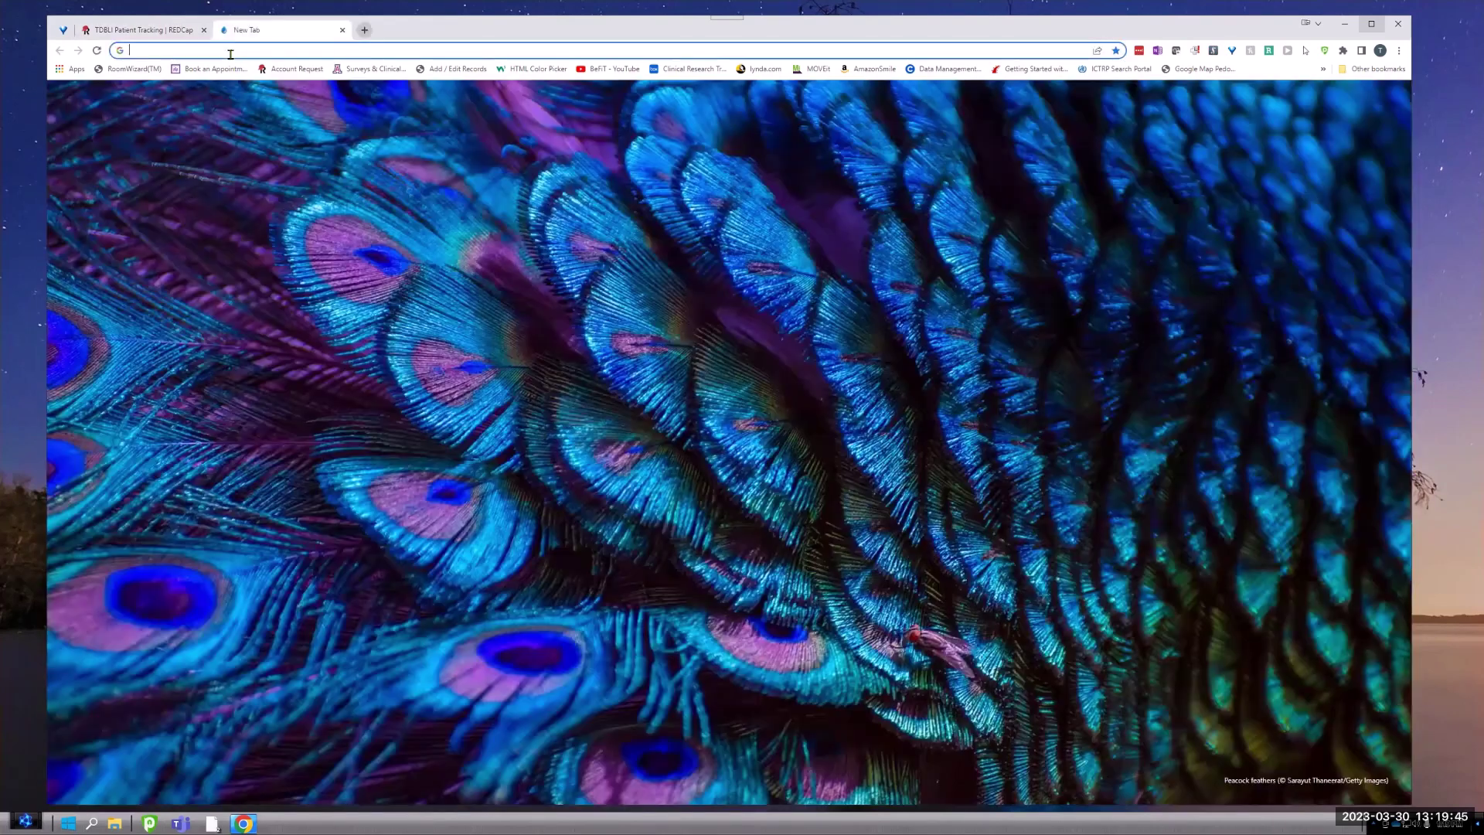
text(r)
key(Return)
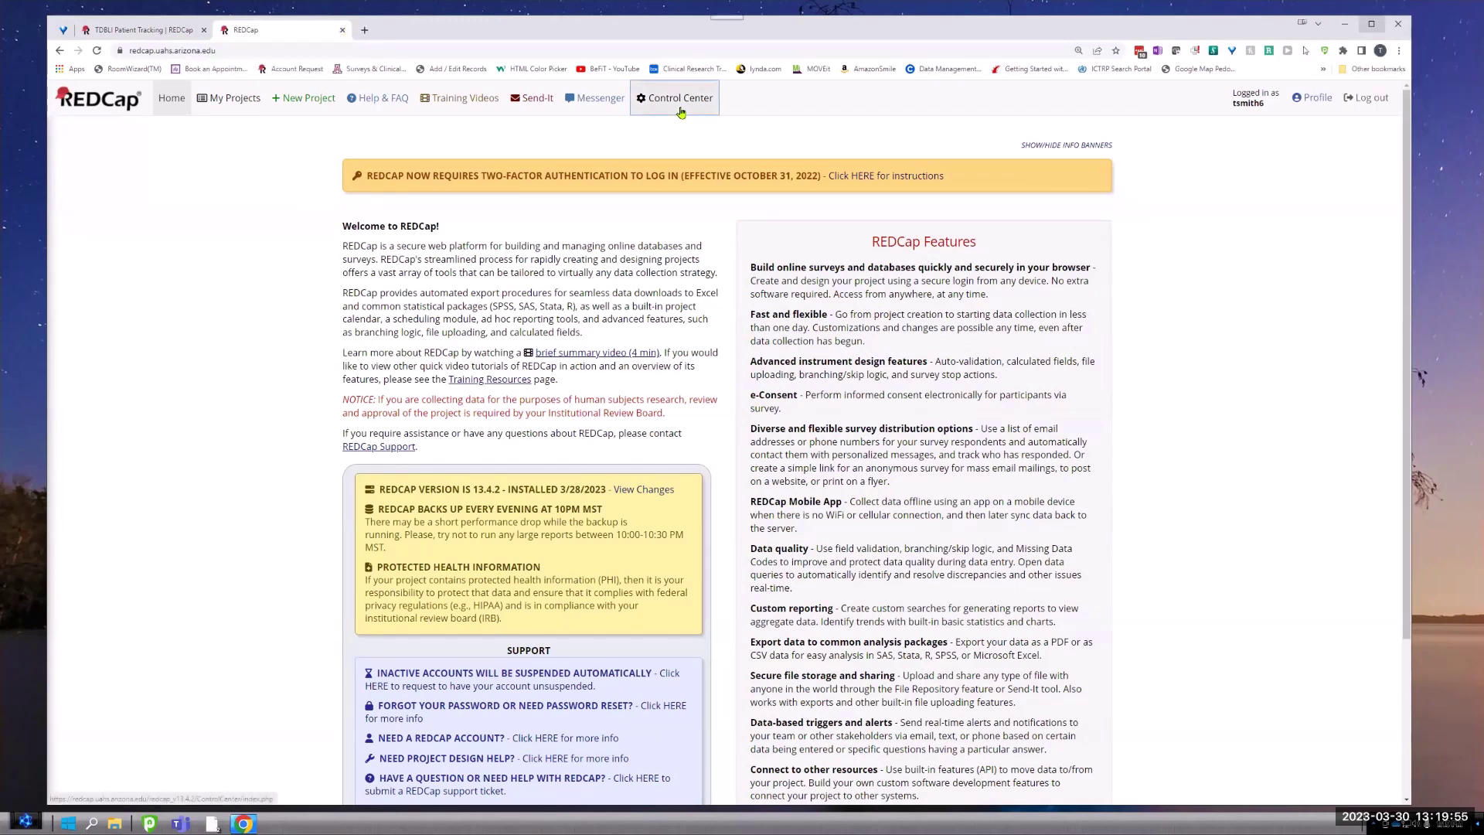
Step: Open My Projects and browse the project list and folders such as Antibody Projects
click(232, 107)
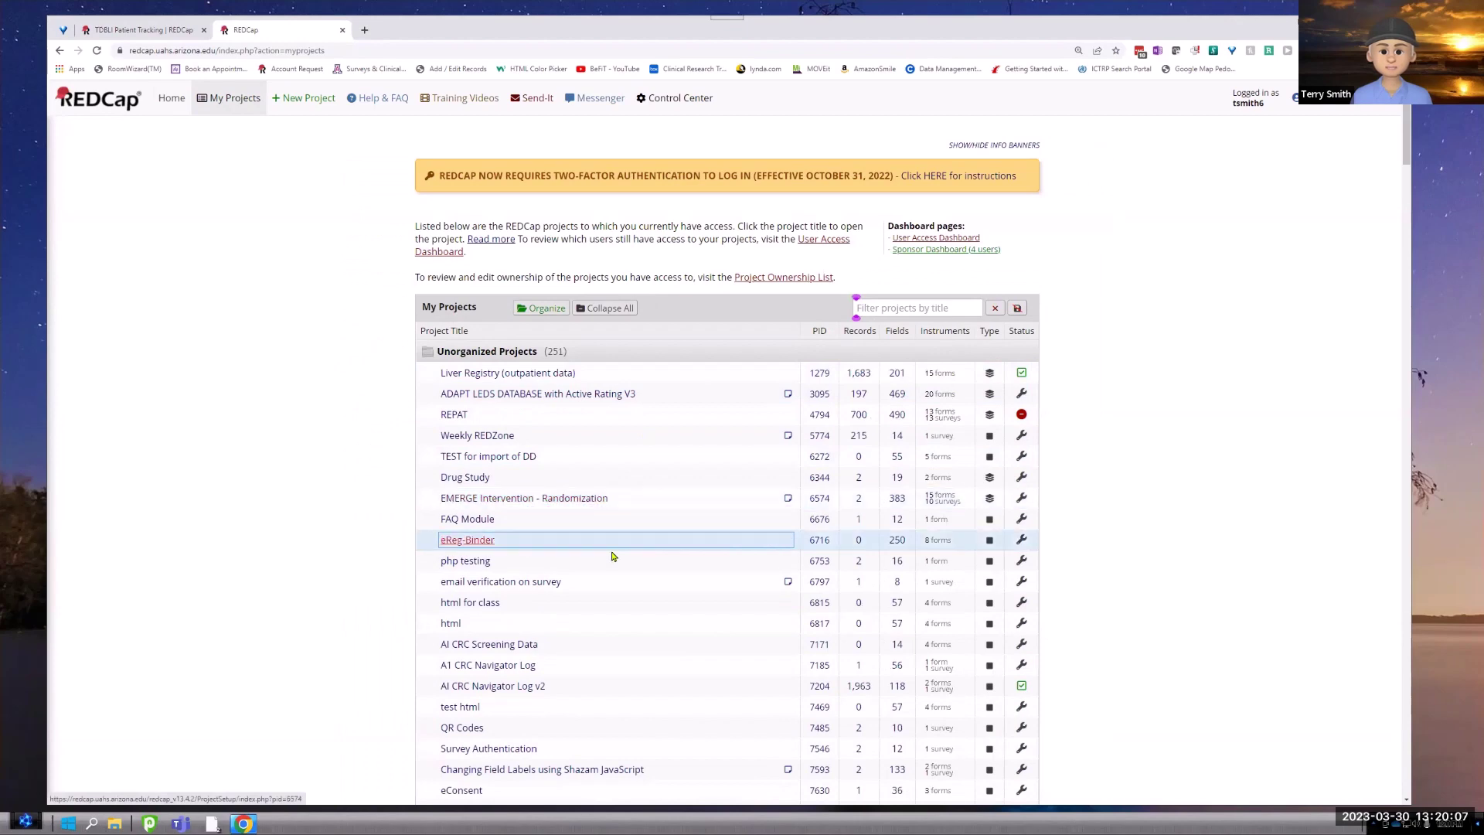
scroll(636, 553, down, 20)
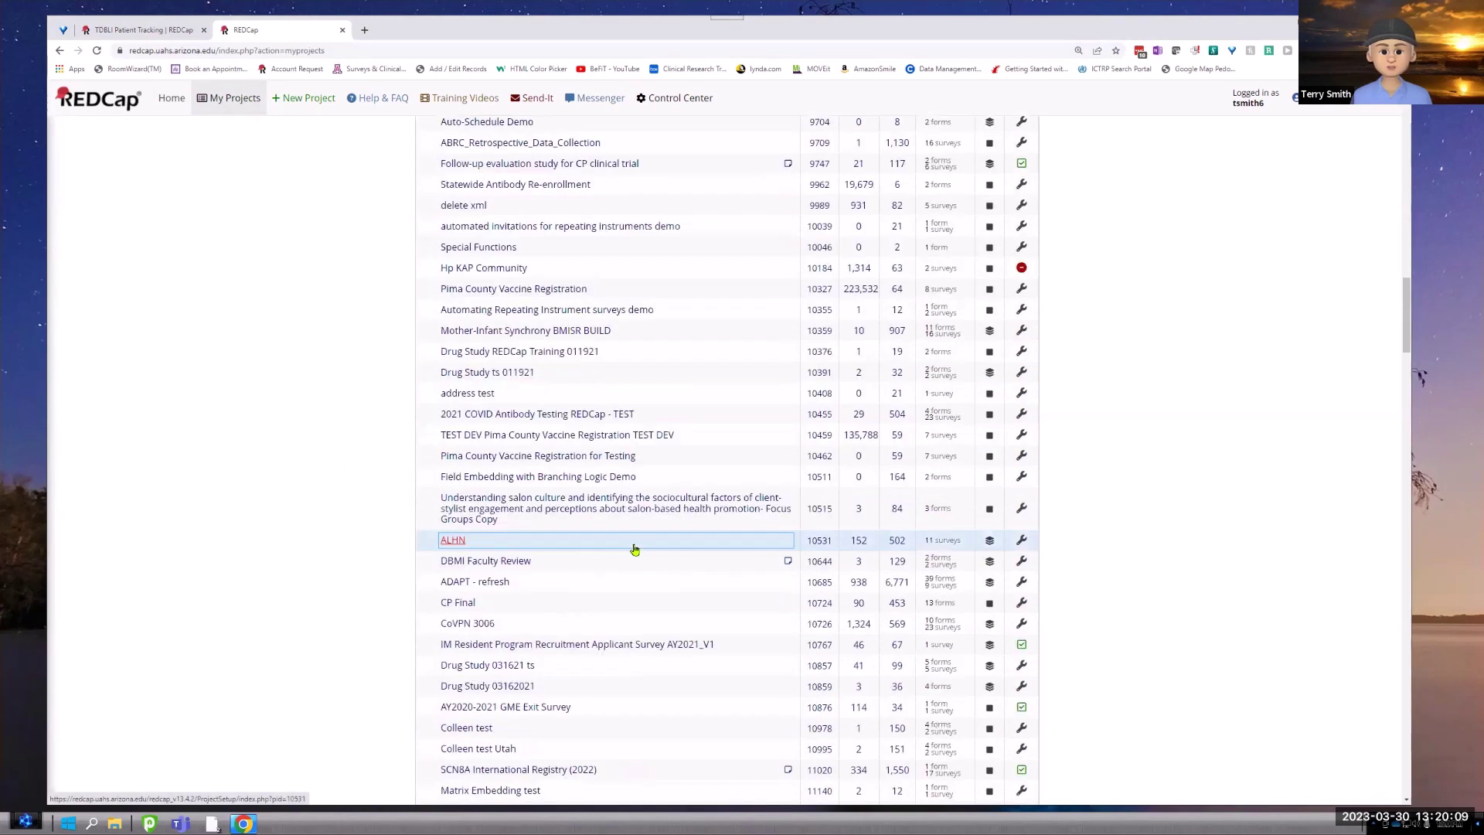
scroll(630, 543, up, 10)
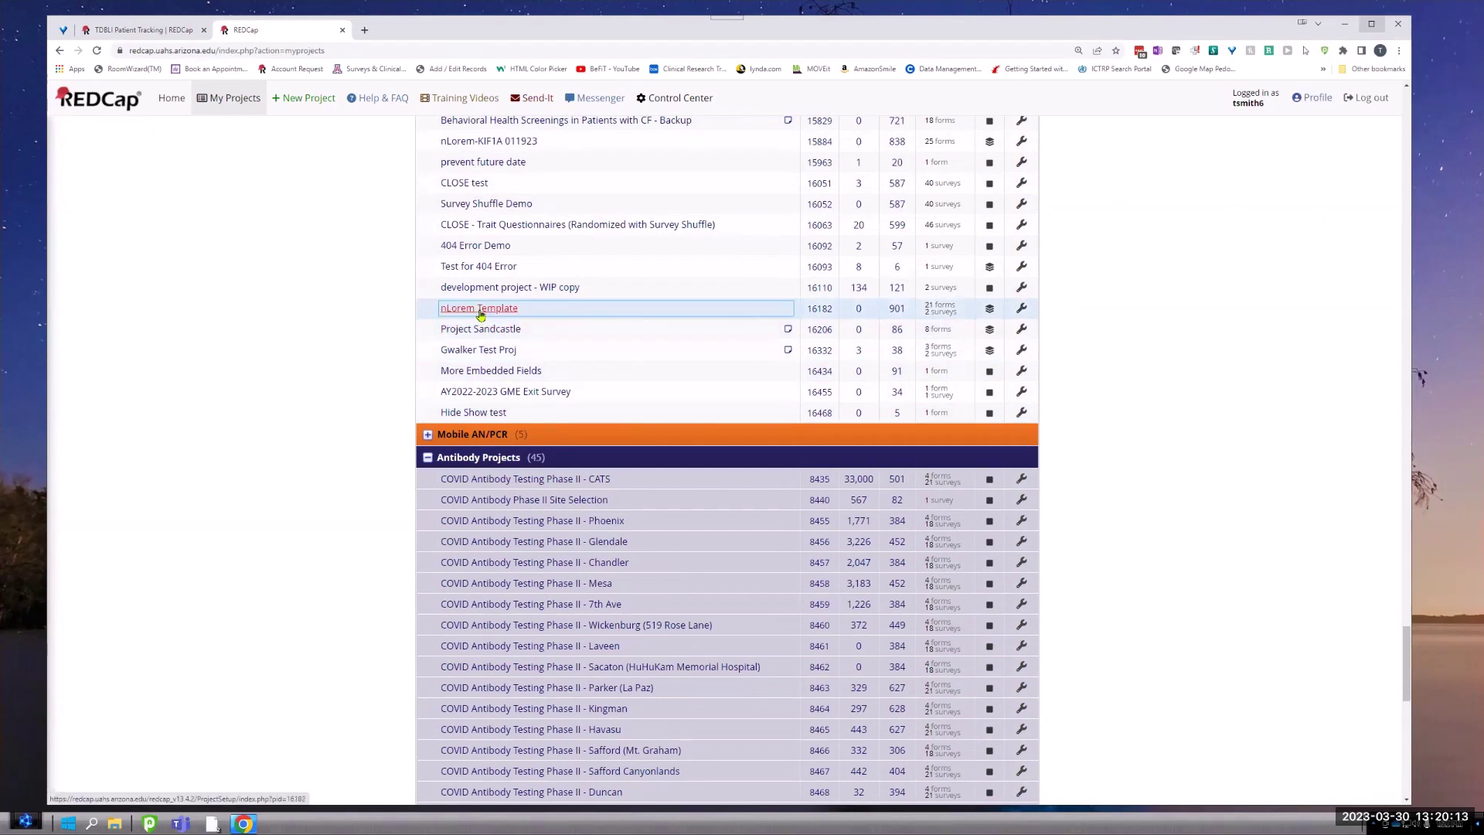
click(491, 289)
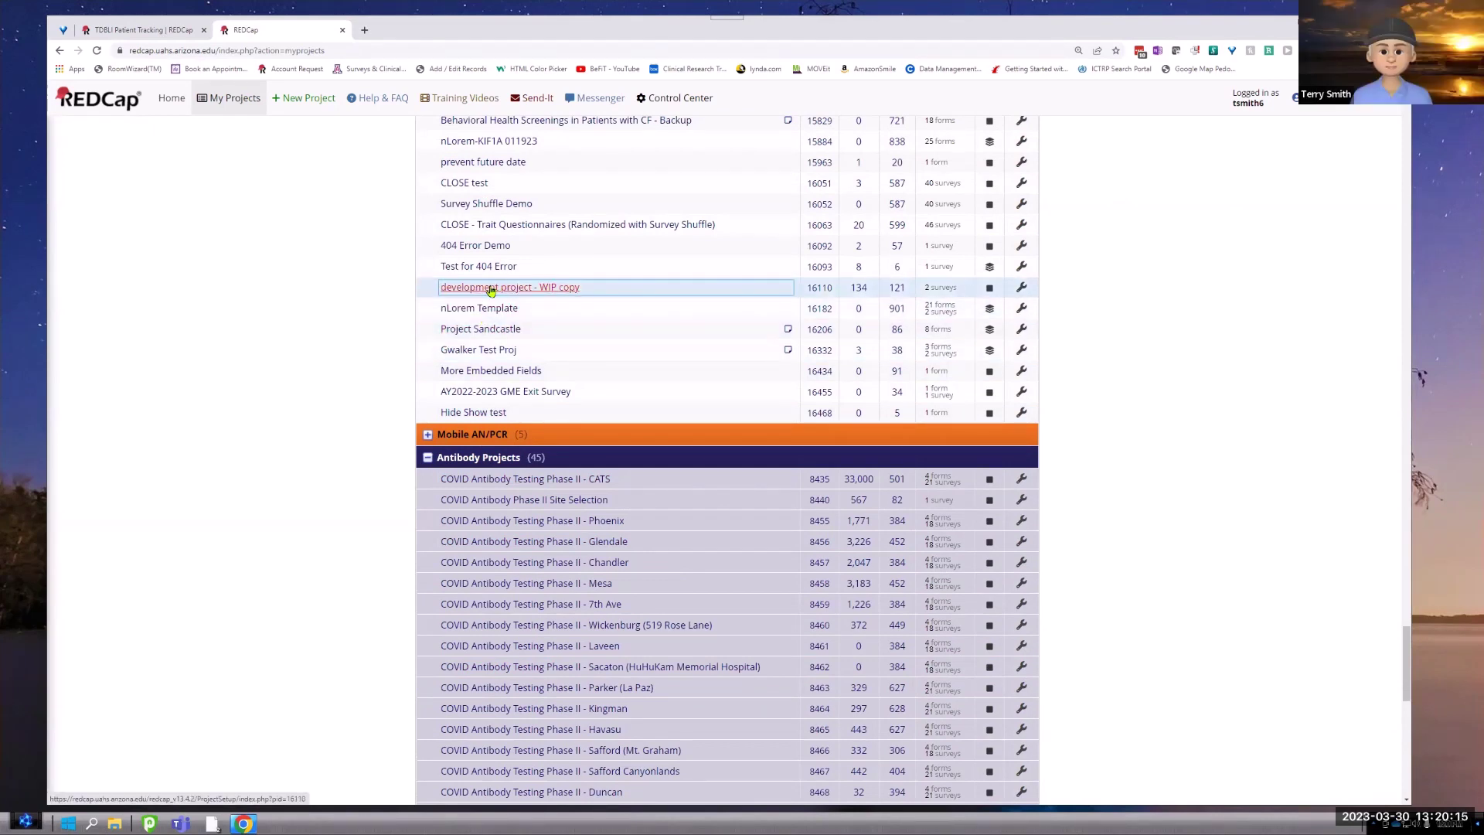
scroll(487, 288, up, 3)
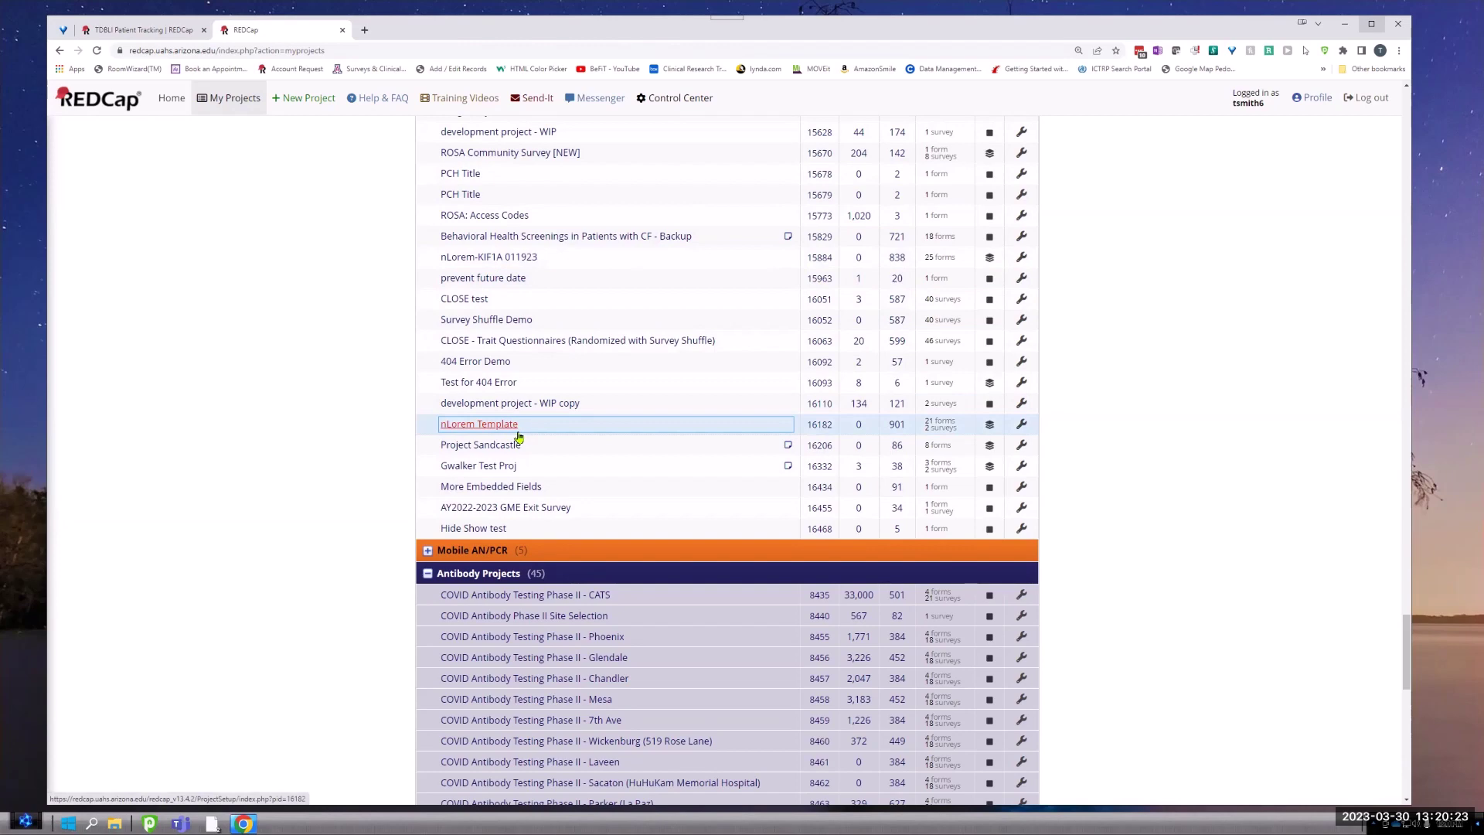
scroll(516, 436, up, 1)
scroll(510, 435, up, 3)
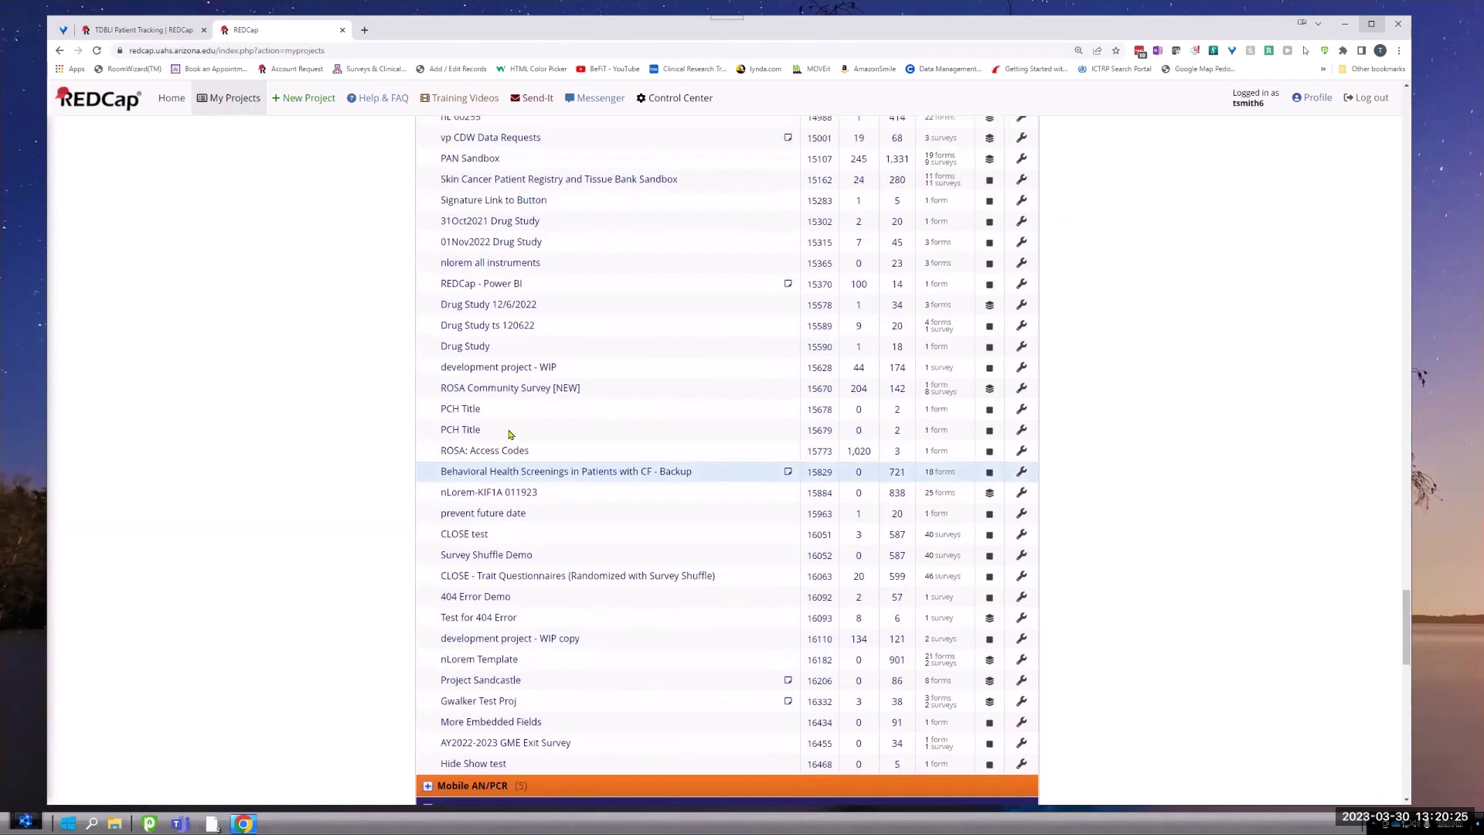
scroll(510, 435, up, 1)
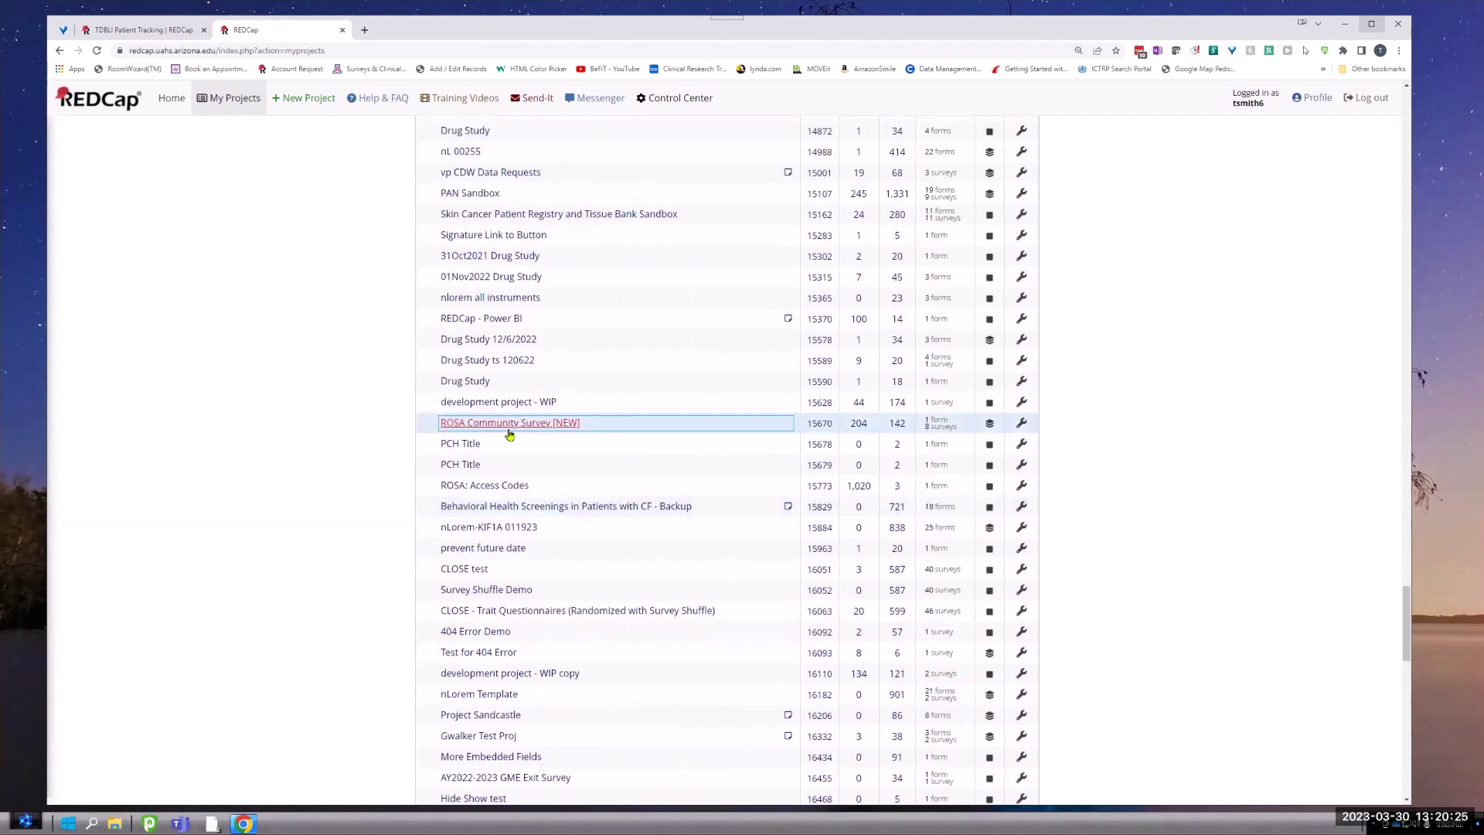
Step: Open the Drug Study ts 120622 project and its External Modules manager
click(460, 362)
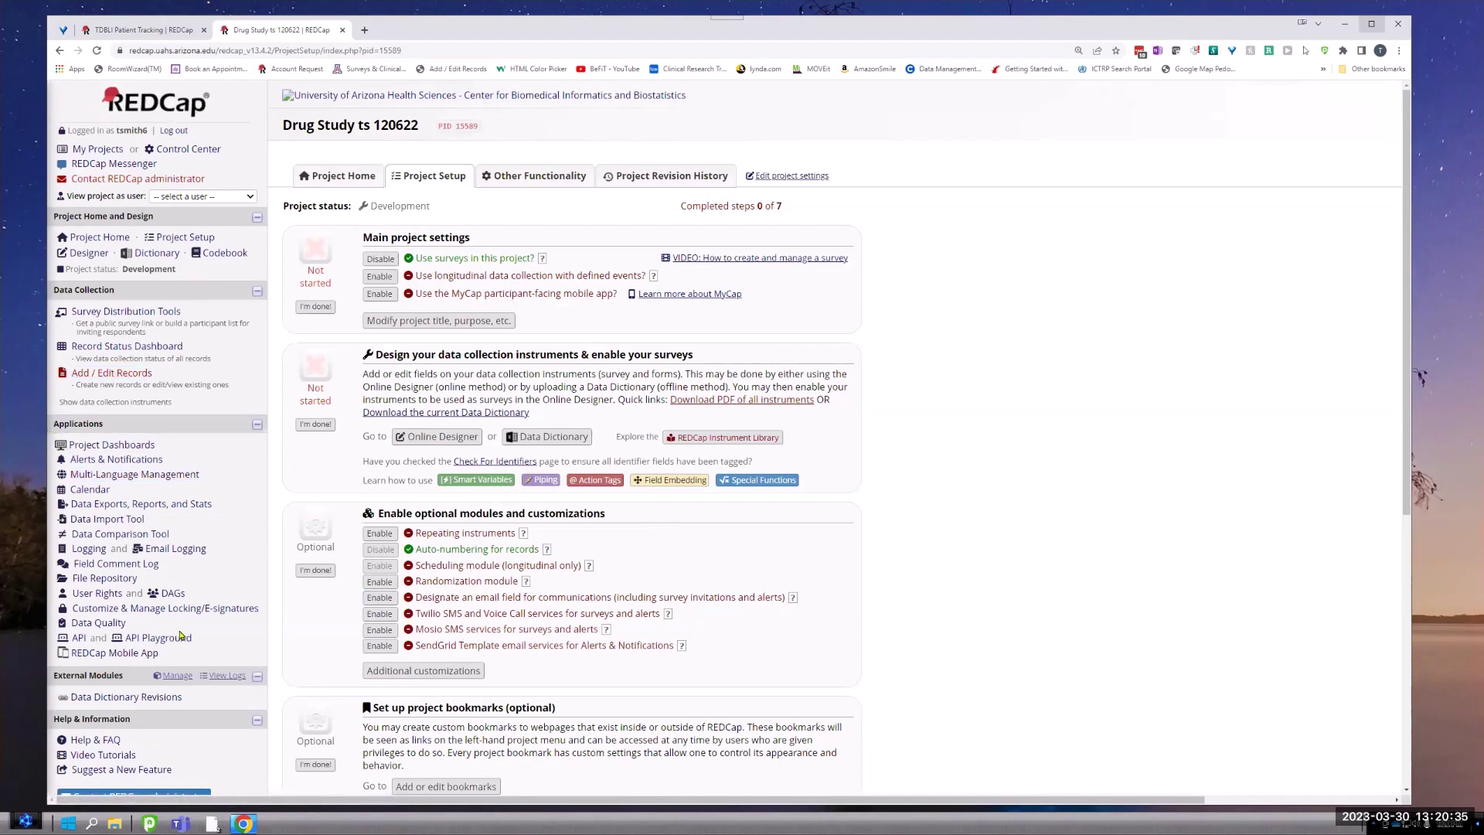
scroll(116, 433, down, 3)
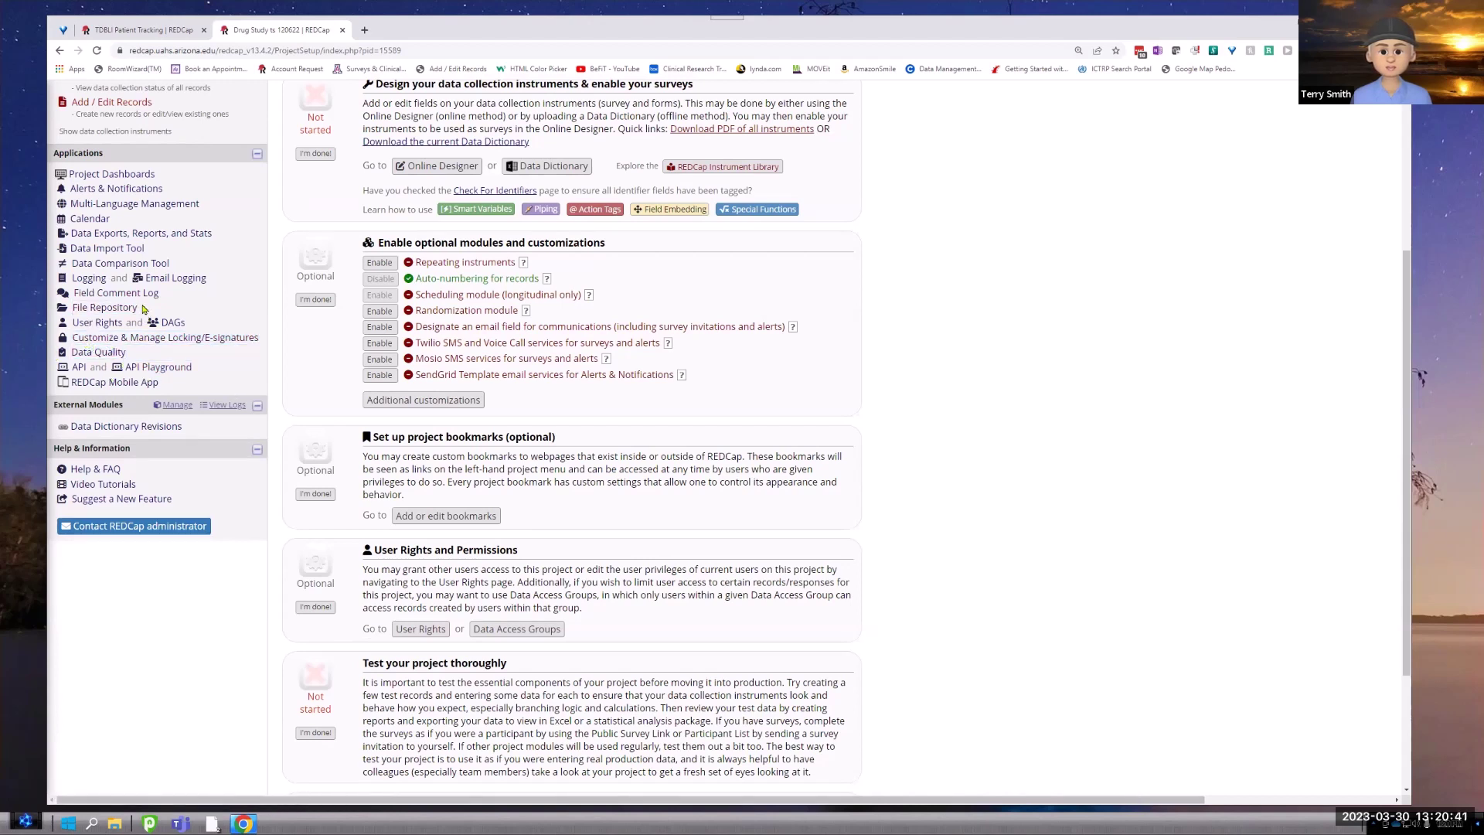
click(171, 407)
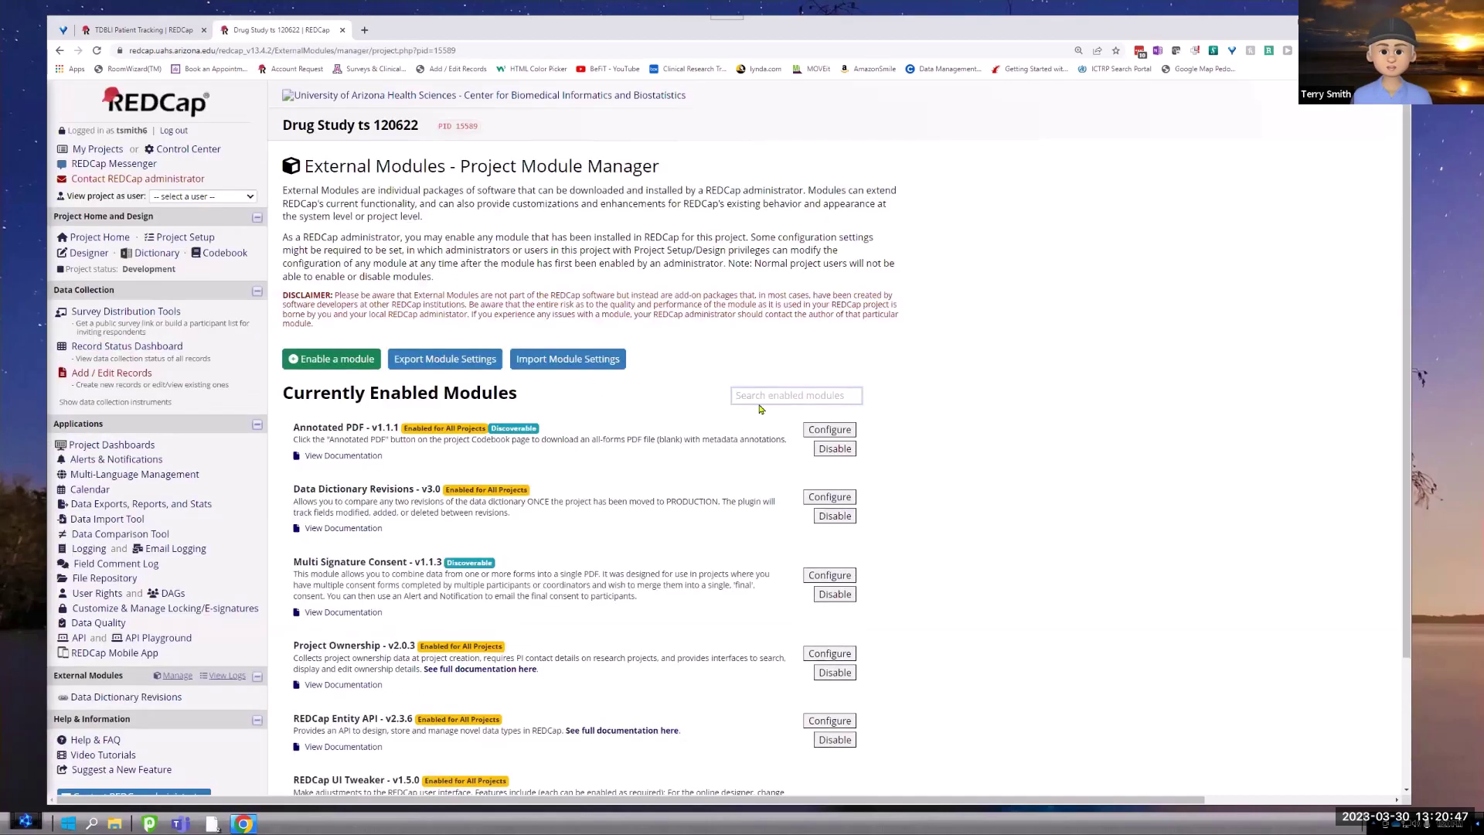
Step: Search the enabled modules for 'pdf', then 'image', which matches none
click(754, 393)
text(pdf)
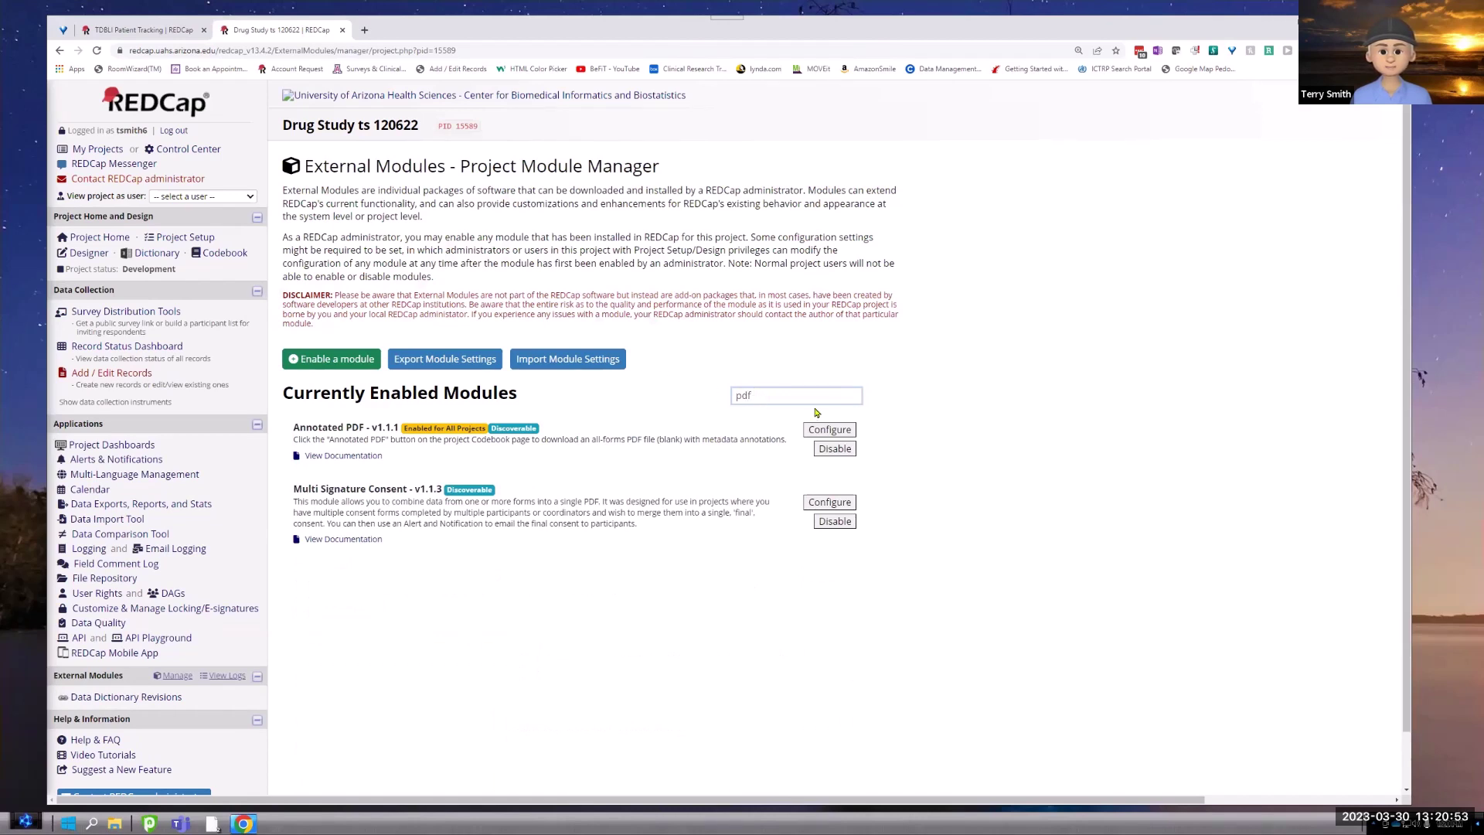
drag(770, 395, 690, 394)
text(image)
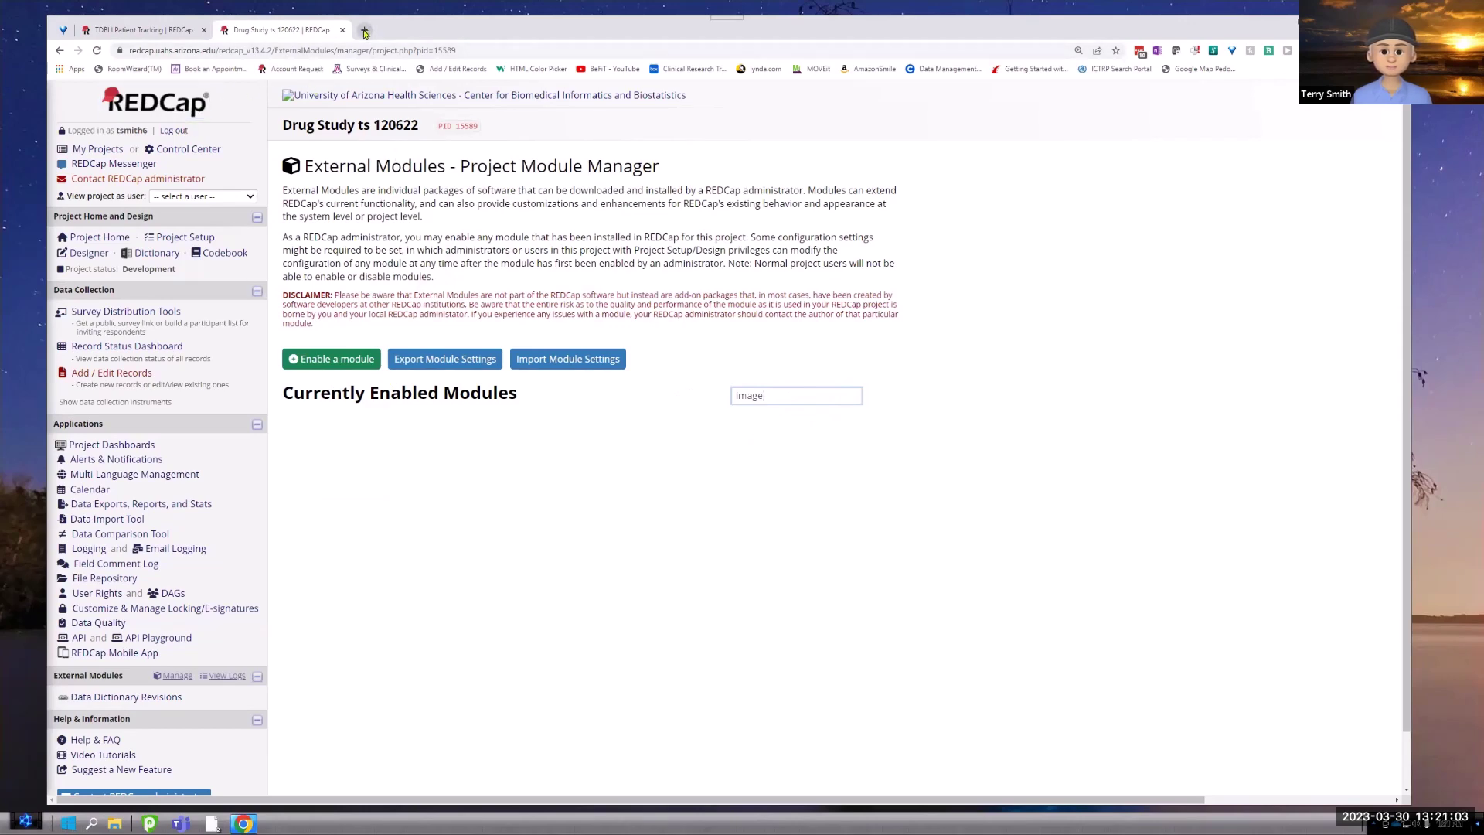
Step: In a new tab, load REDCap and open the Control Center's system-wide module manager
key(ctrl+t)
text(redcap)
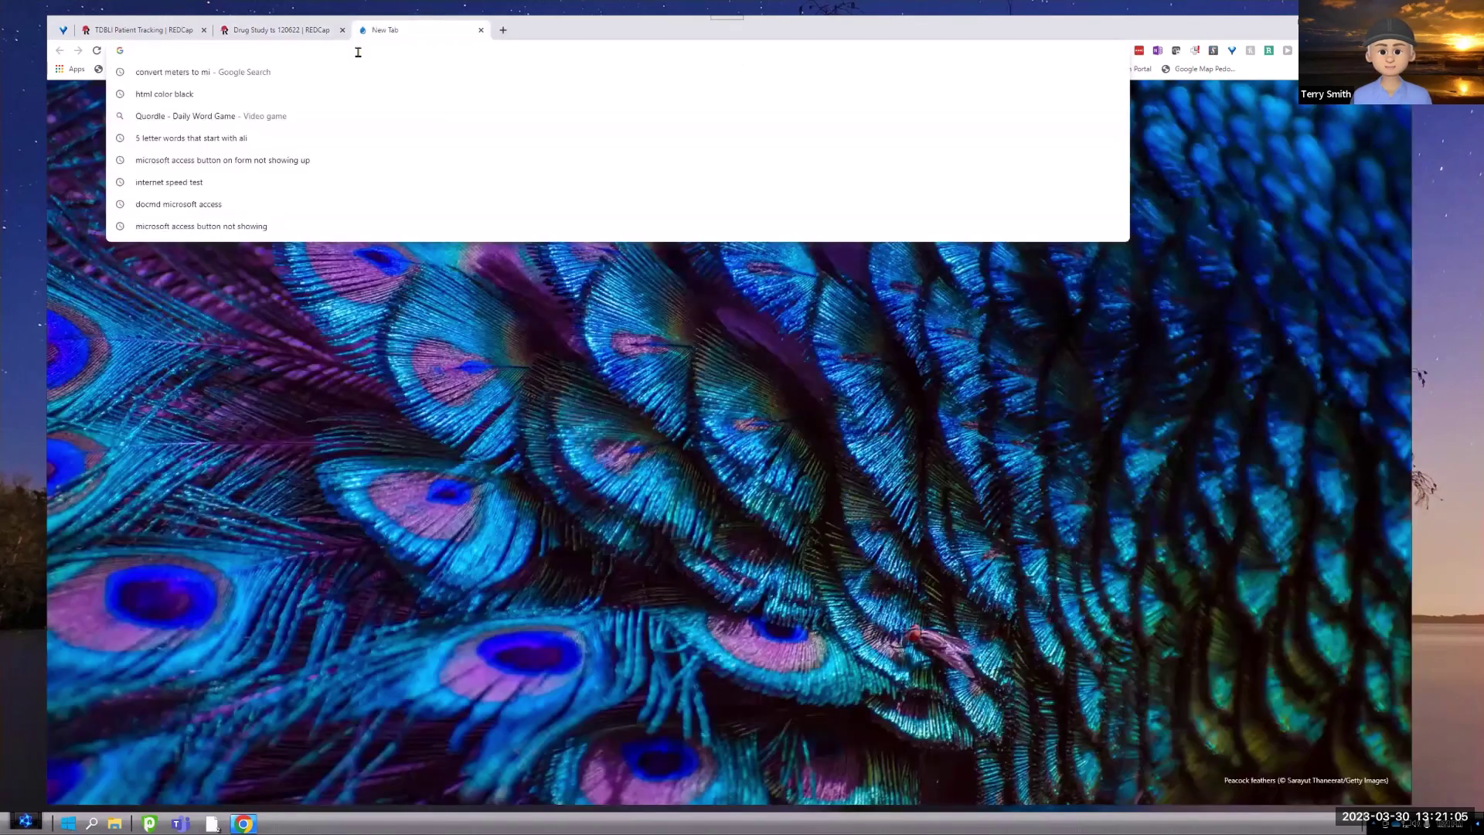
key(Return)
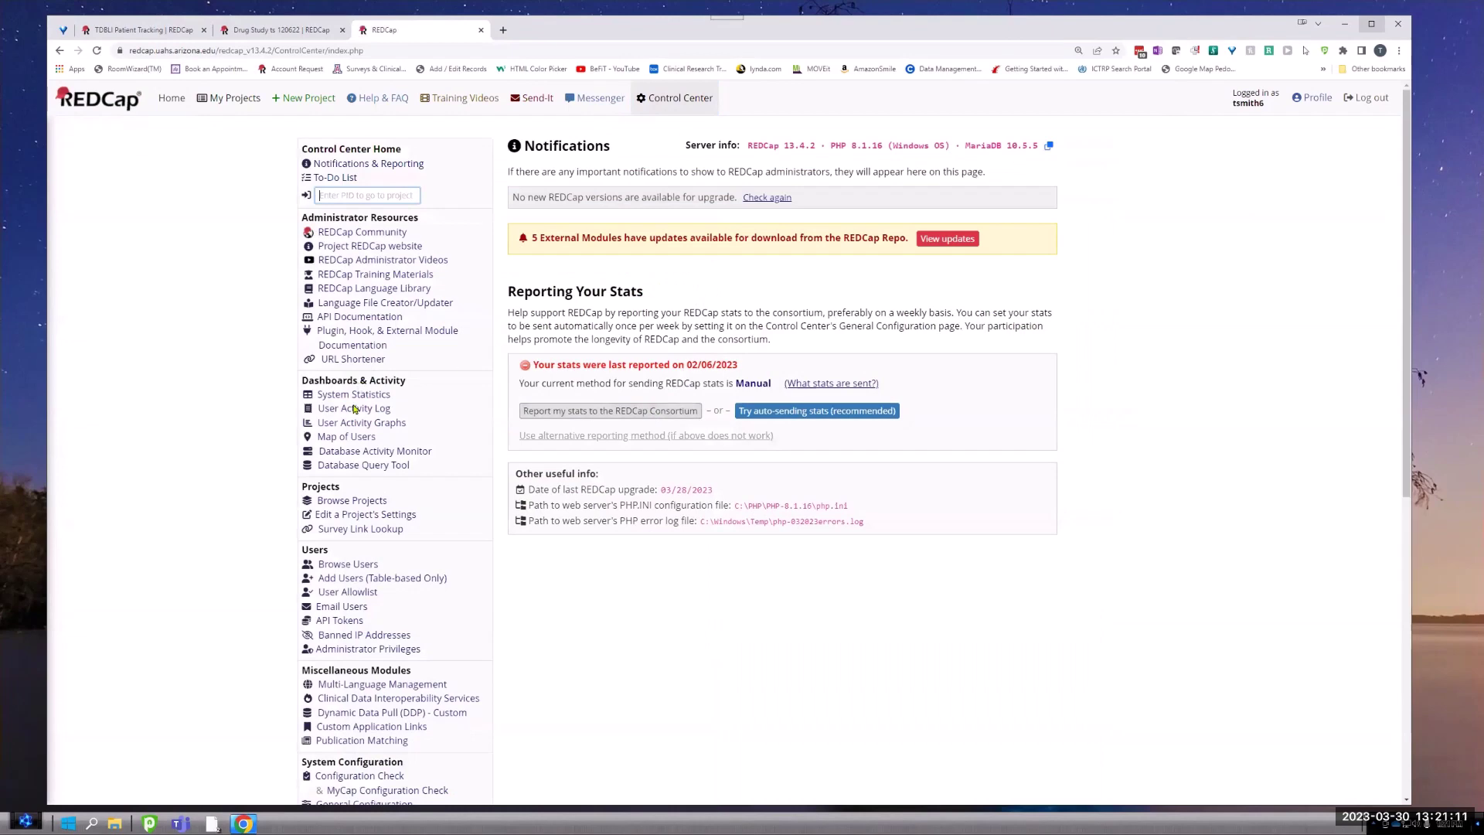
scroll(394, 581, down, 7)
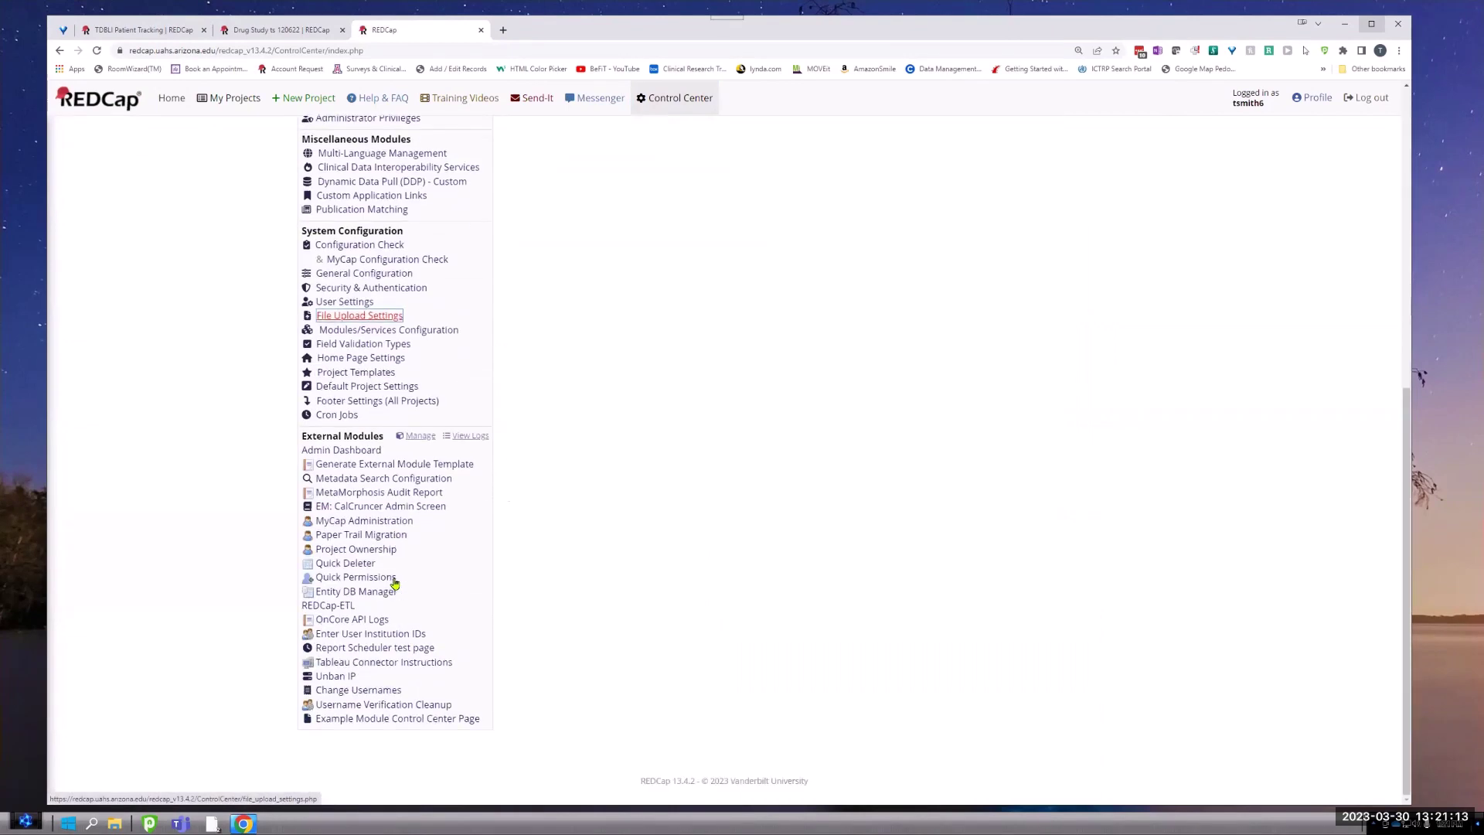
click(419, 437)
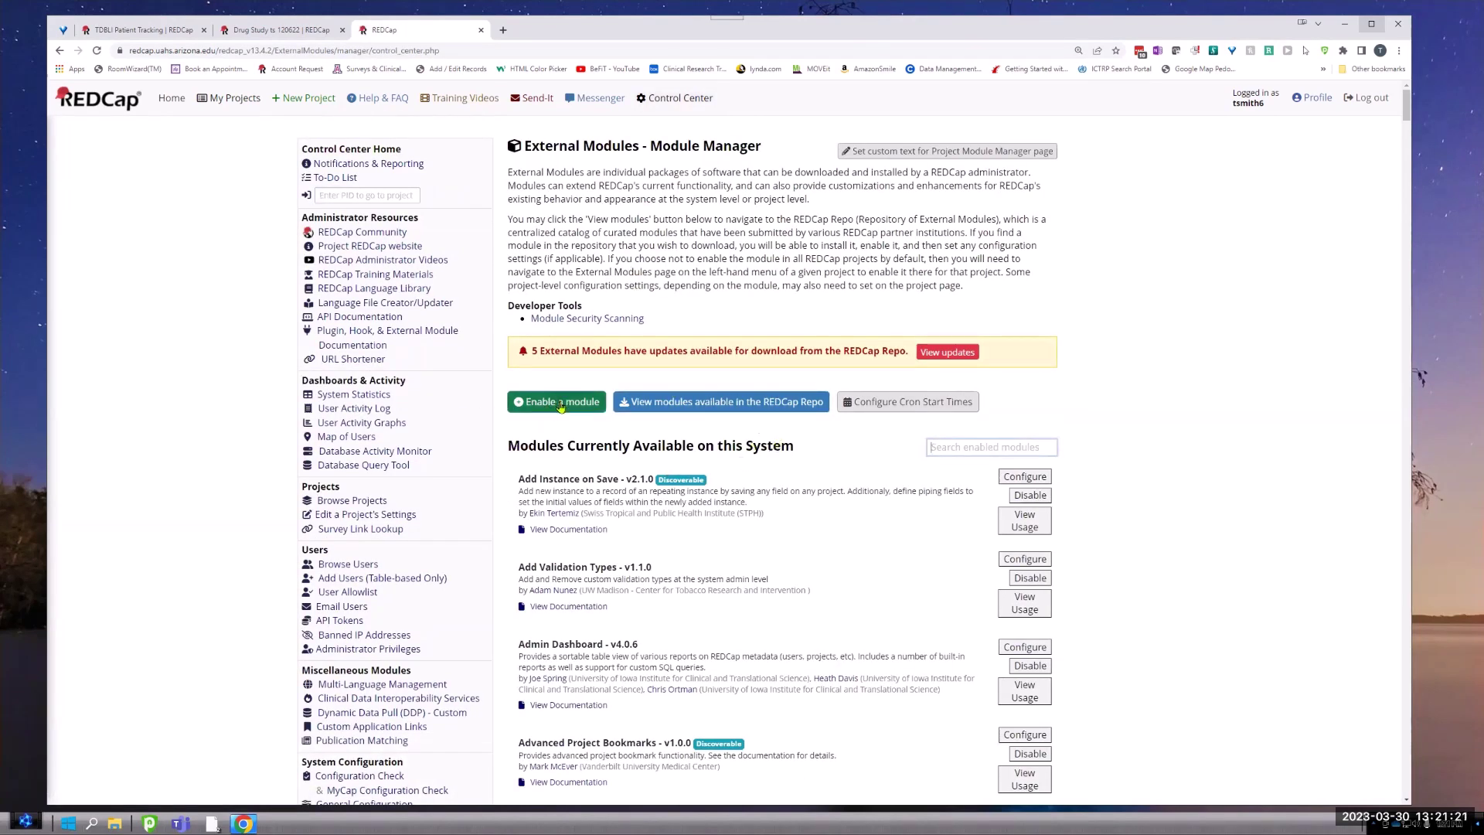
Step: Filter installed modules by 'image' to list Image Viewer, Custom Imagemap and Inline Full
click(958, 445)
text(image)
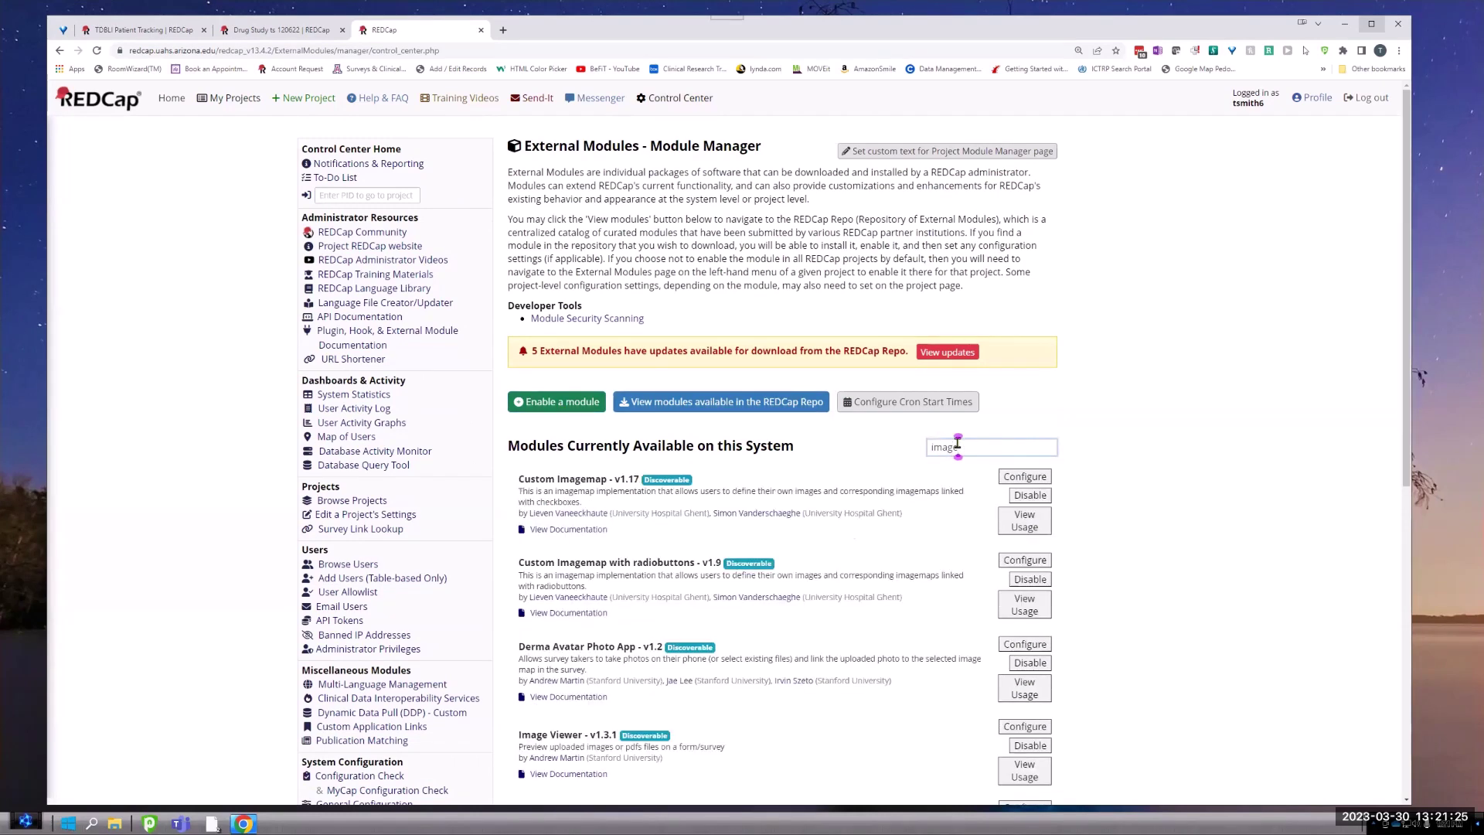
scroll(633, 593, down, 3)
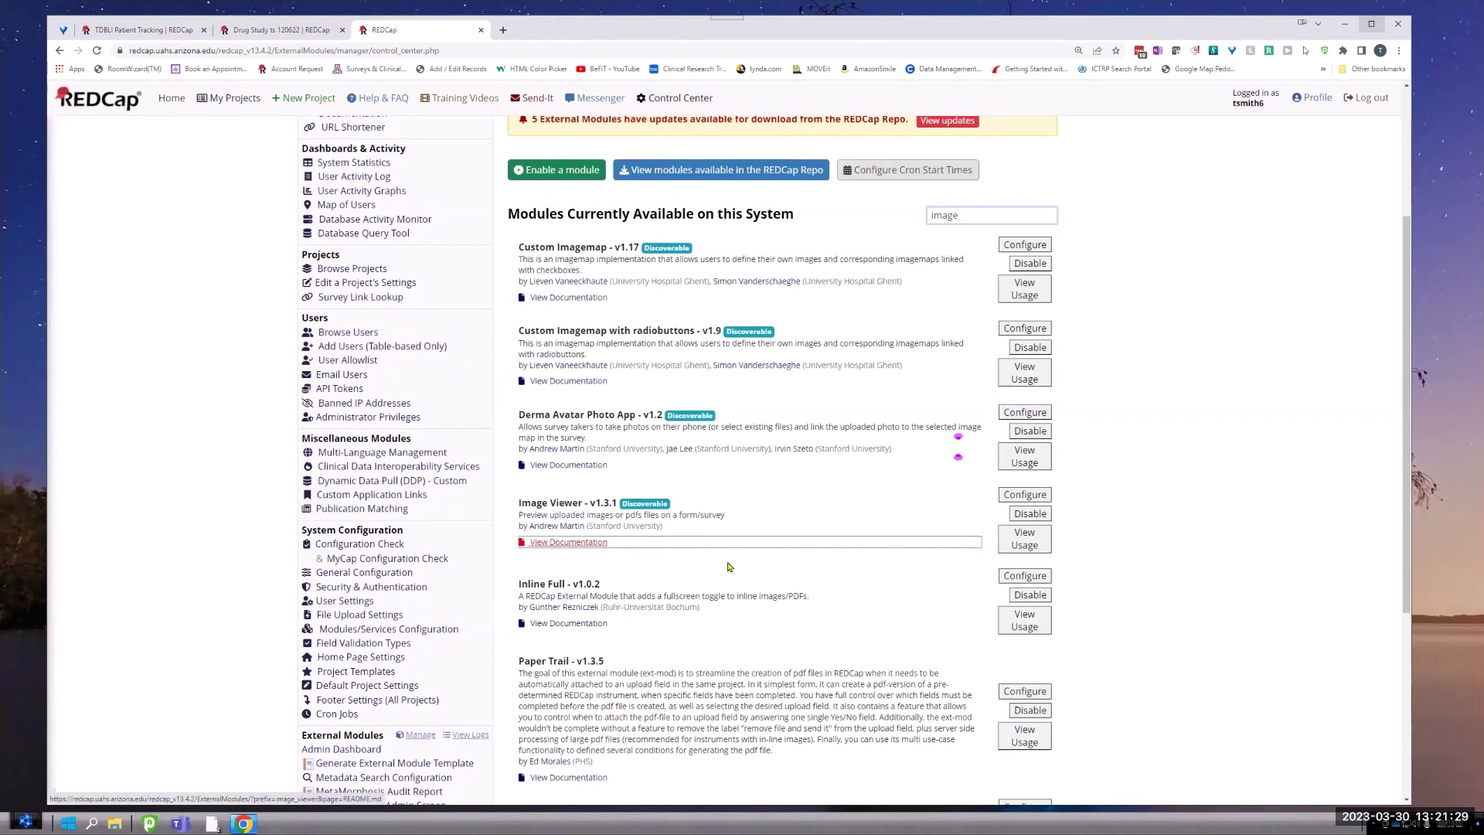
Step: Read through the Image Viewer module's documentation
click(567, 542)
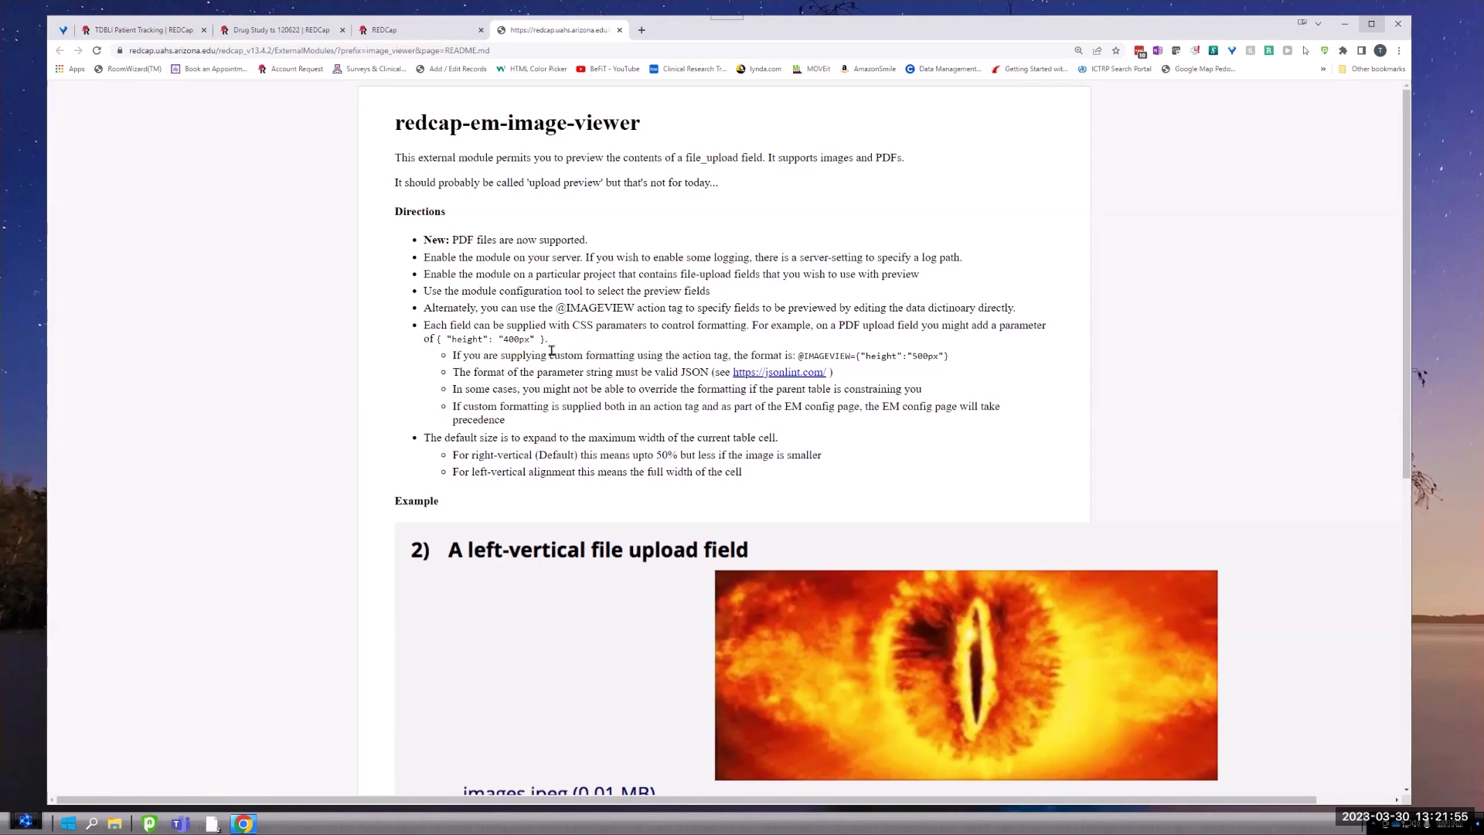
scroll(551, 351, down, 3)
scroll(553, 356, down, 3)
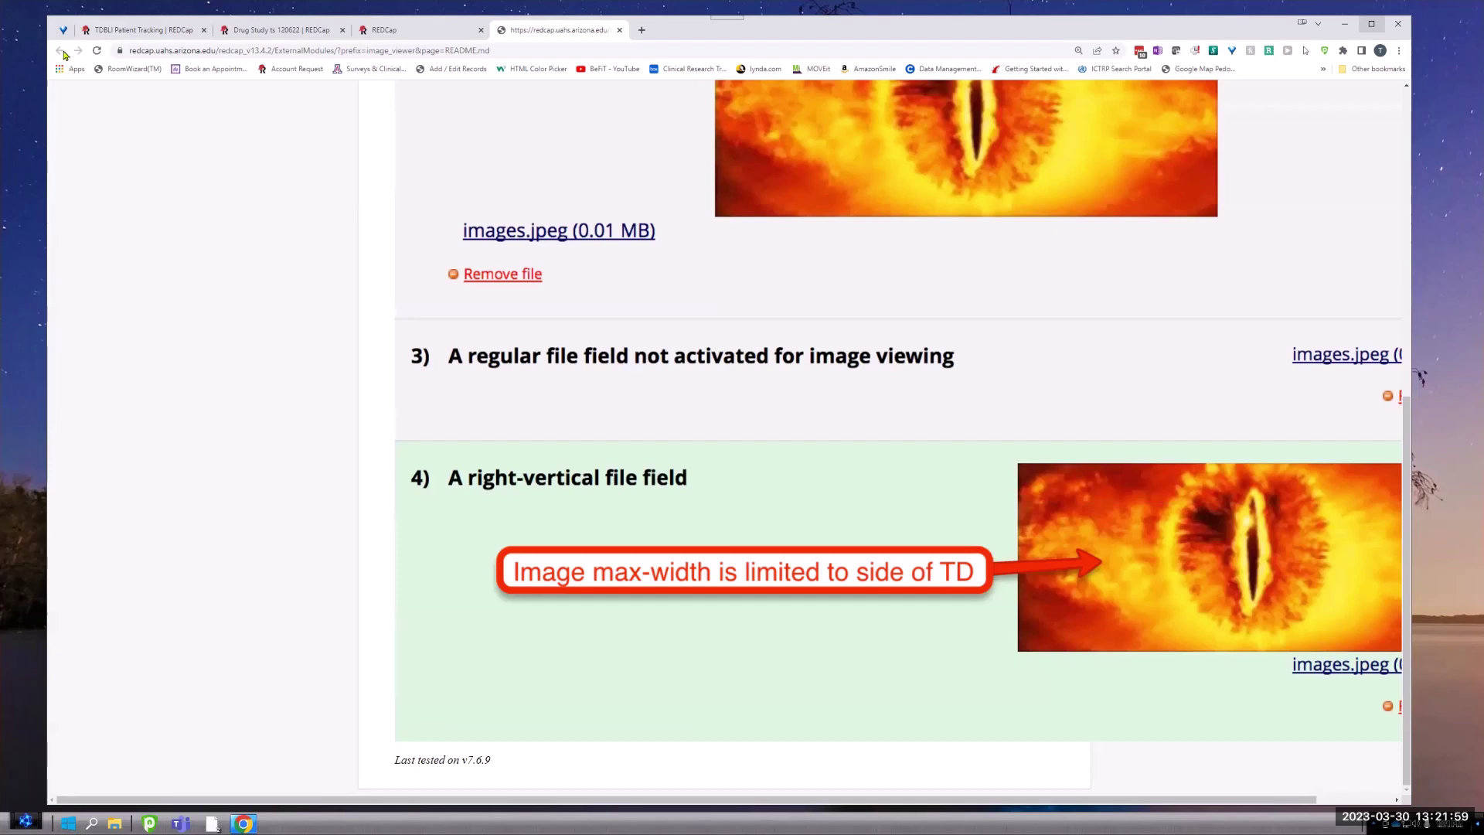
Step: Back in the module list, open the Inline Full module's README documentation
click(418, 30)
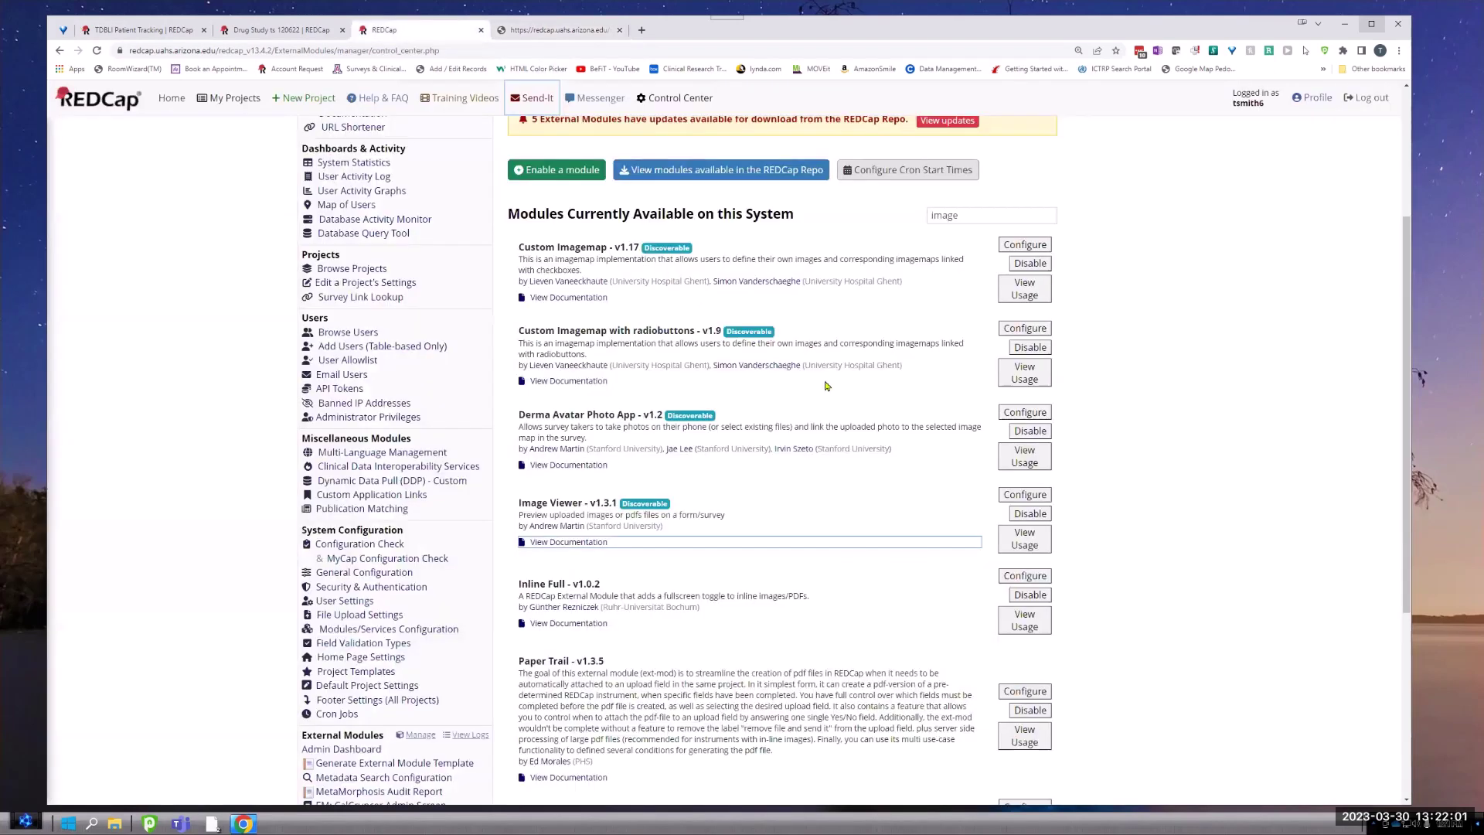
scroll(921, 545, down, 3)
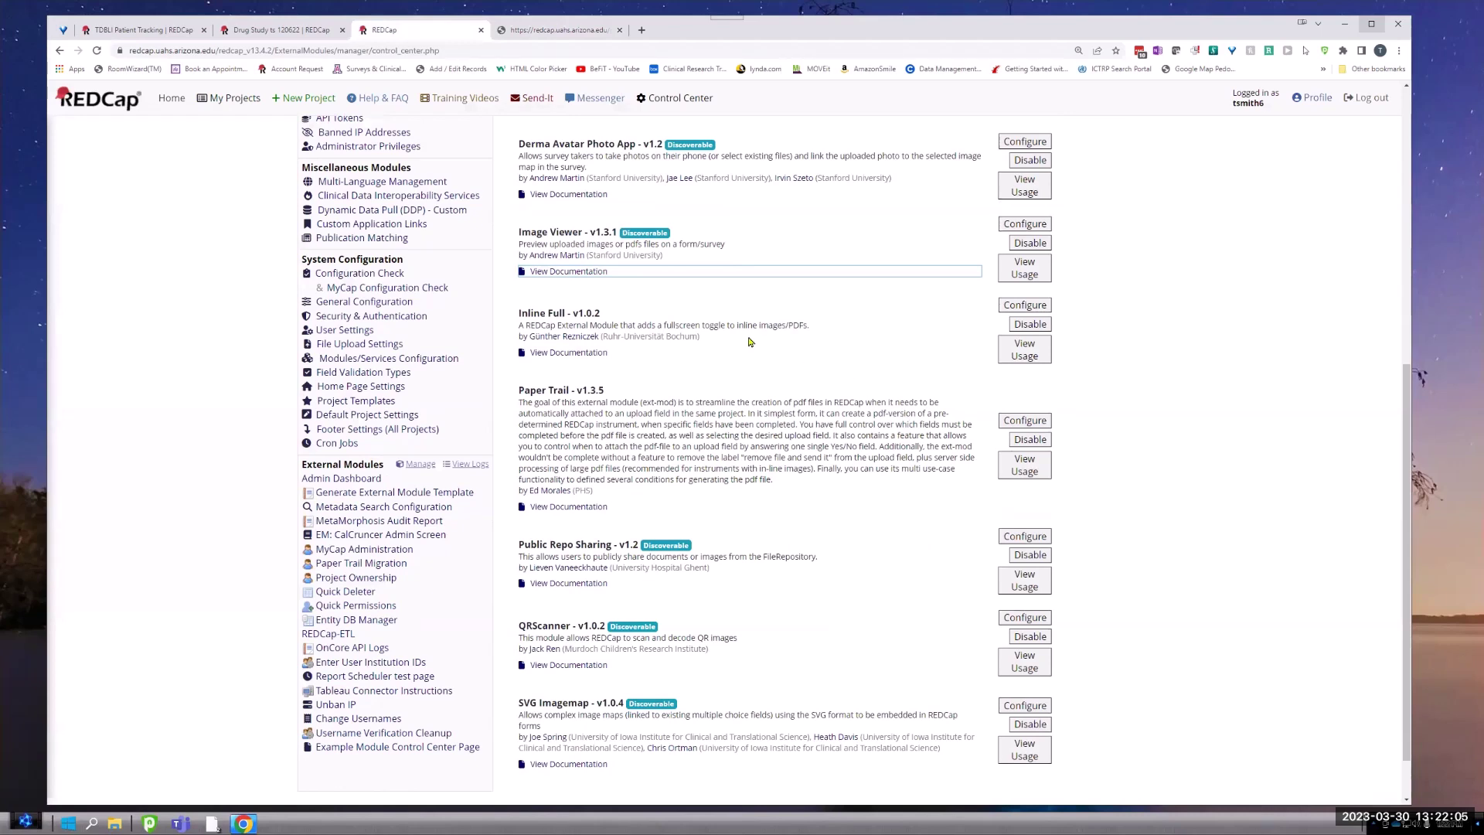
click(593, 355)
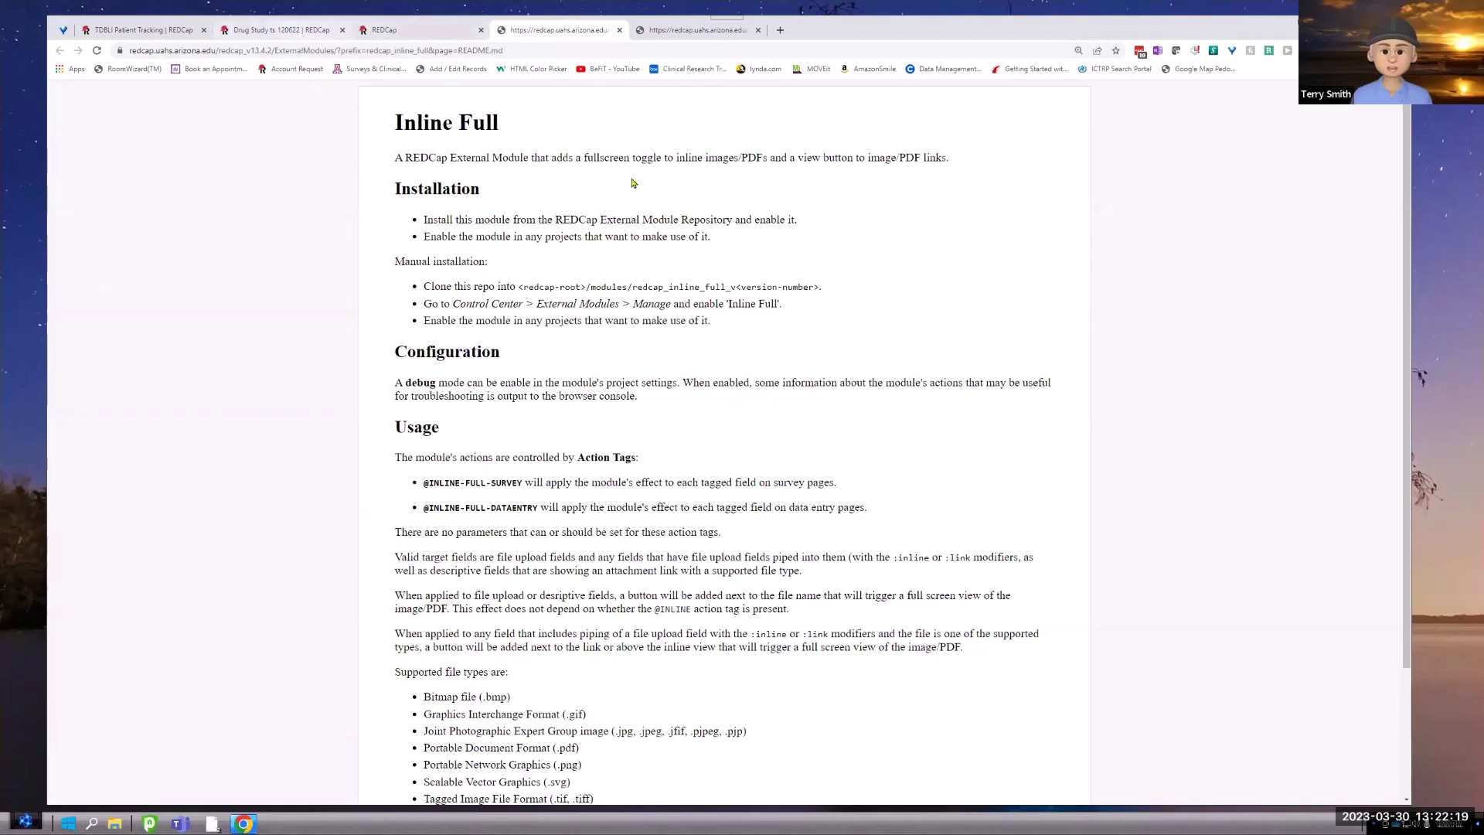
Step: Glance over the module documentation tabs and reopen the Drug Study project's External Modules manager
key(ctrl+shift+Tab)
key(ctrl+shift+Tab)
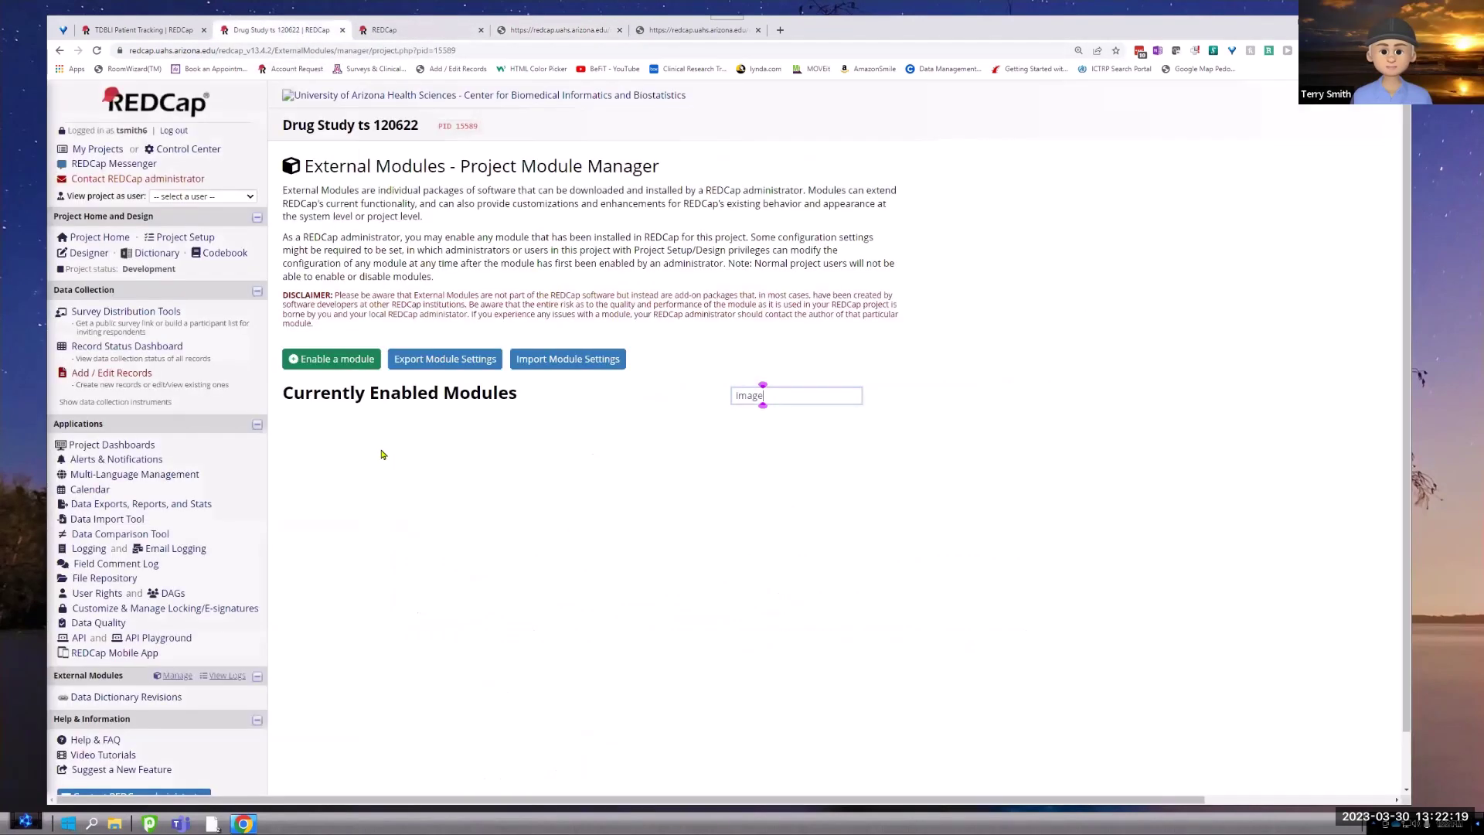
click(84, 254)
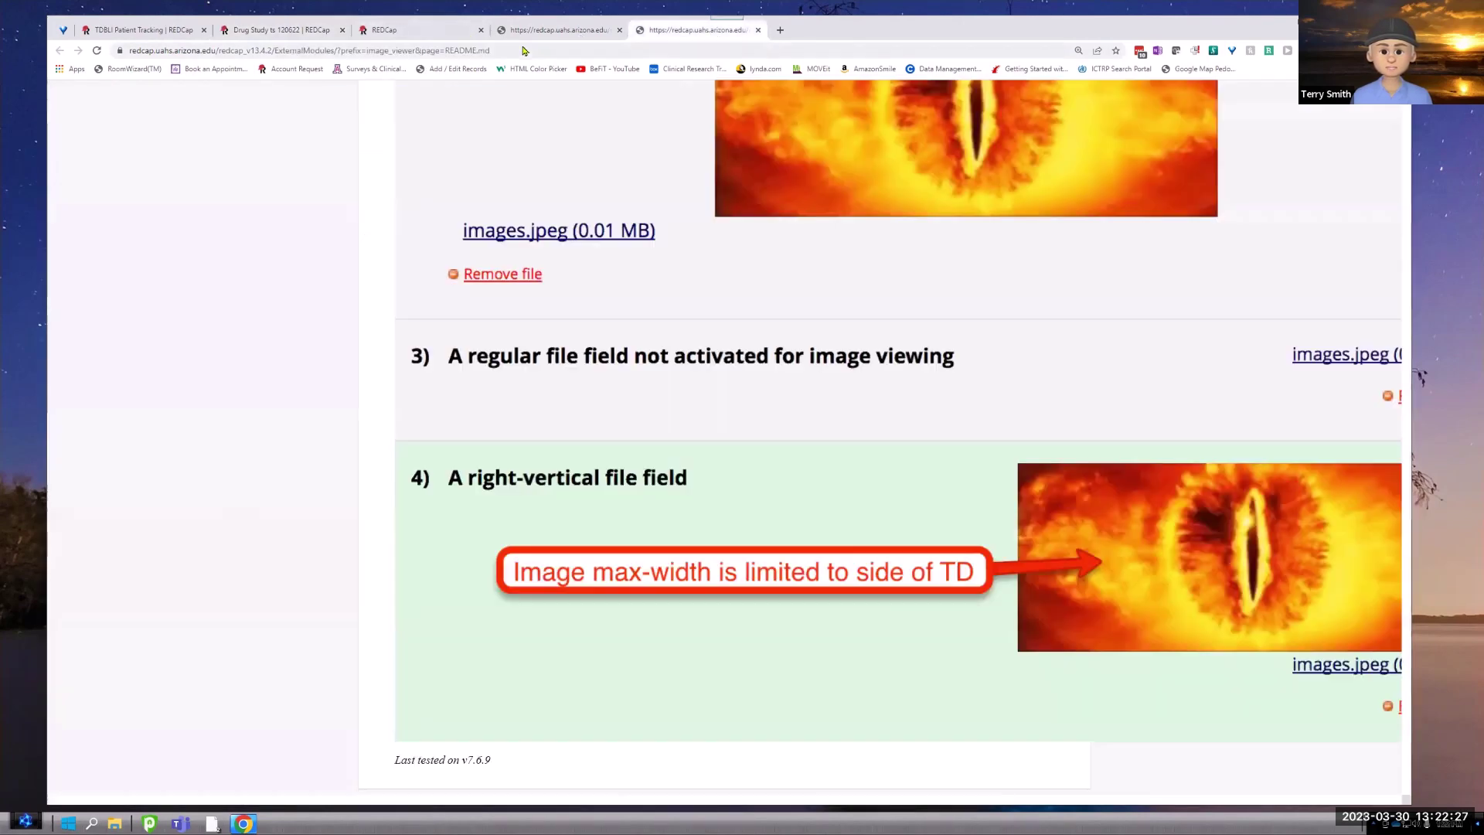
click(716, 34)
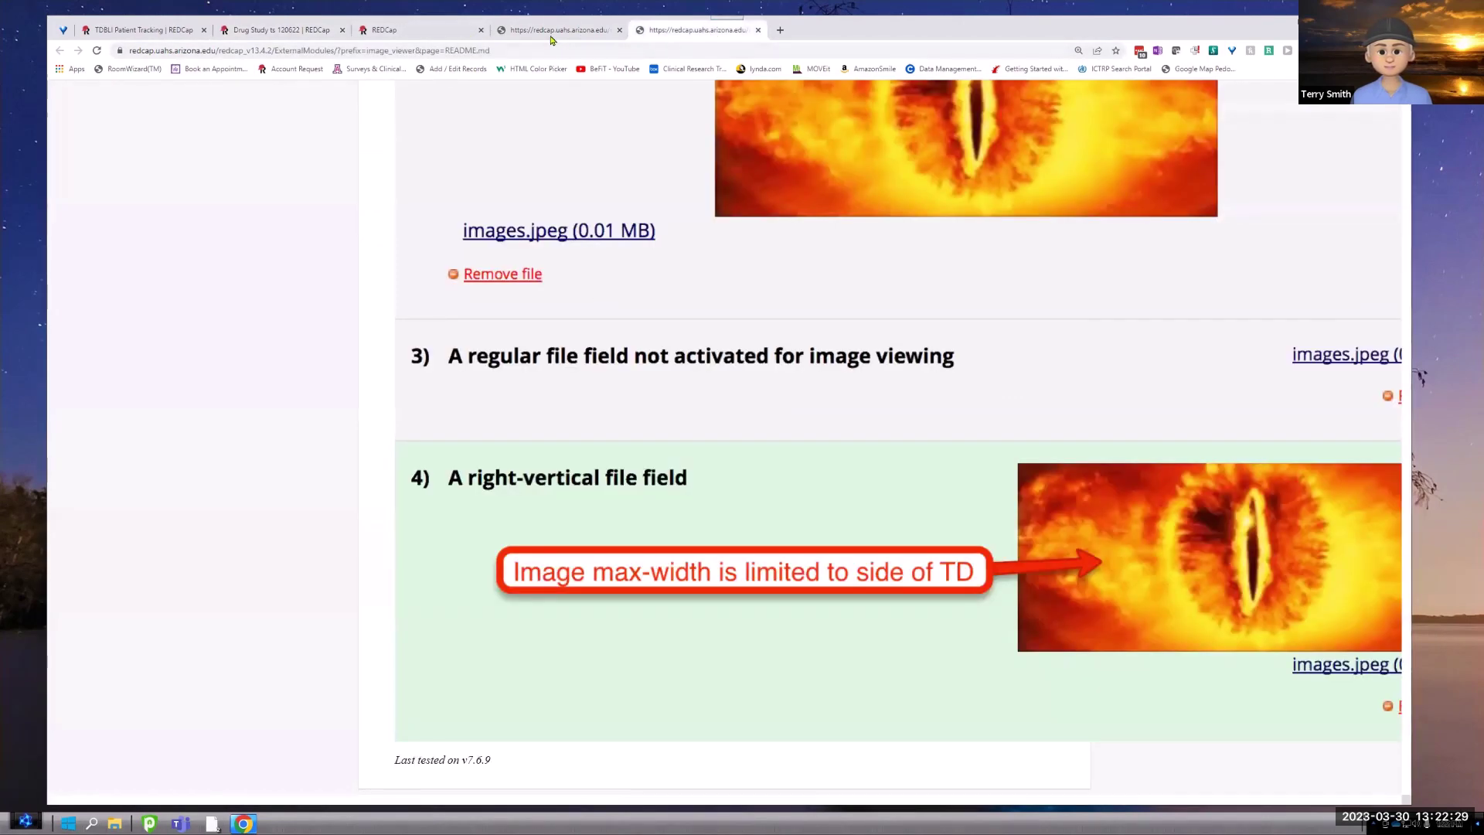
click(554, 31)
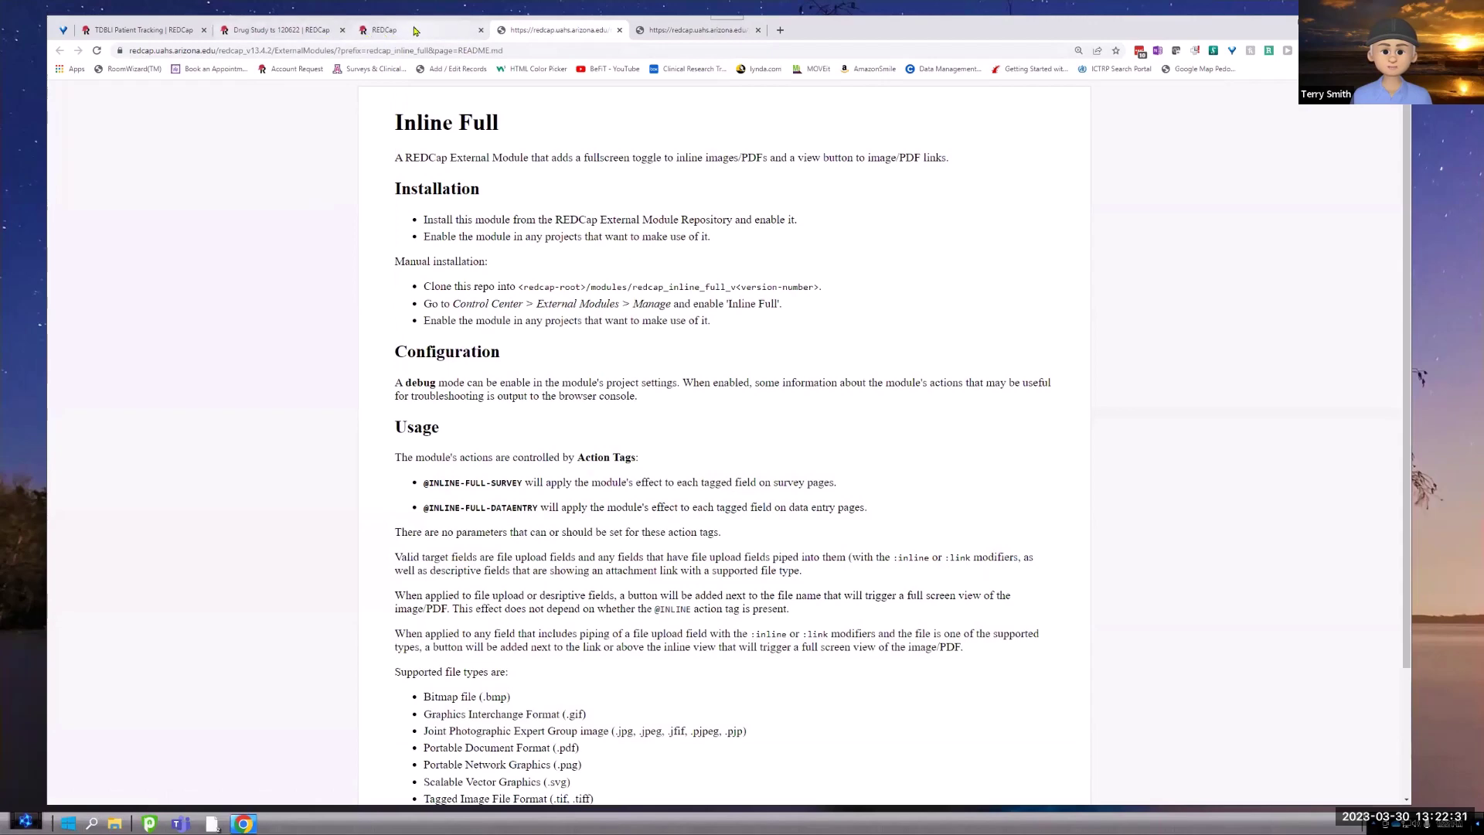
click(391, 33)
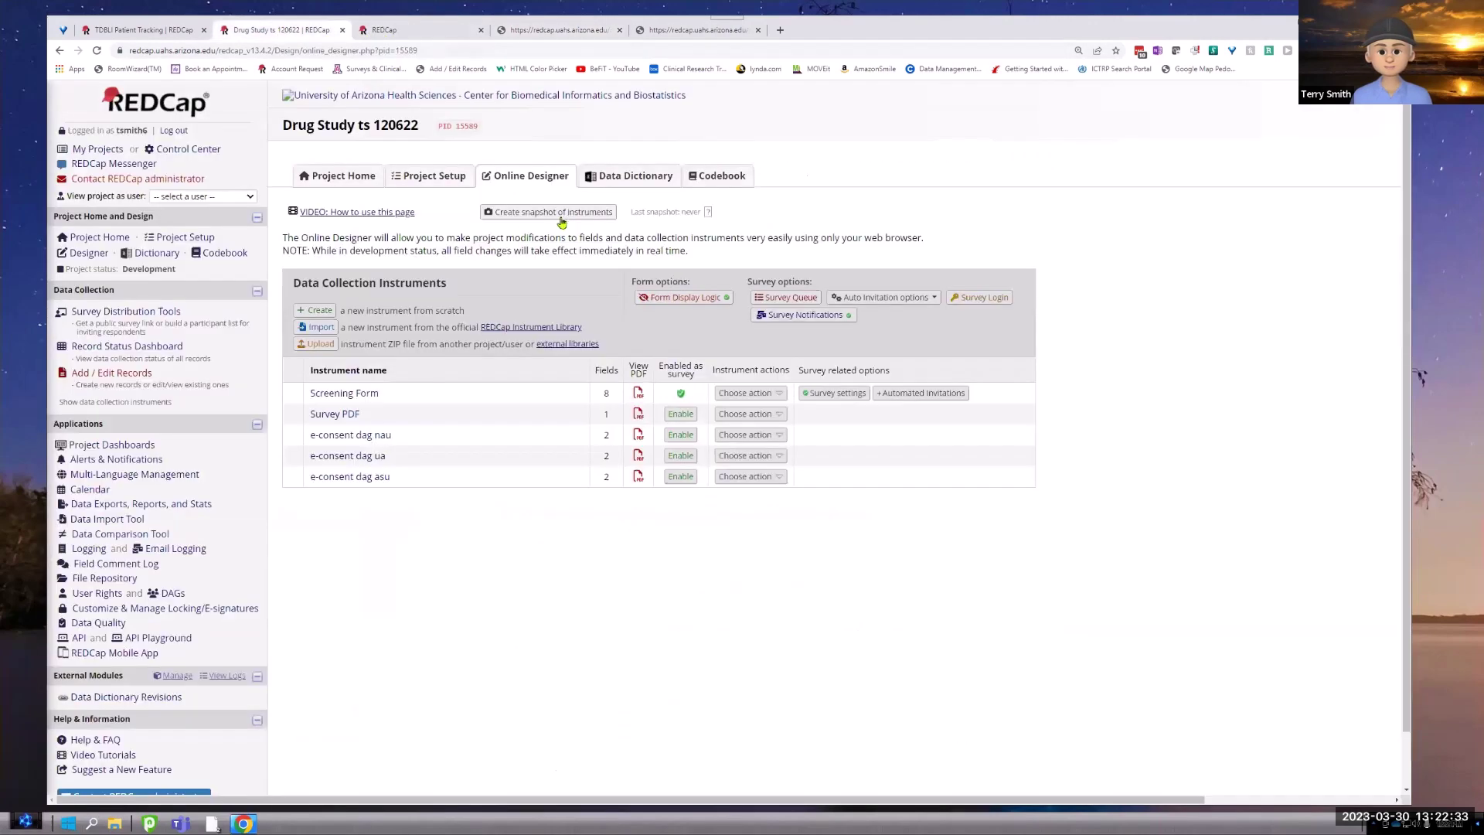
scroll(91, 538, down, 1)
click(193, 616)
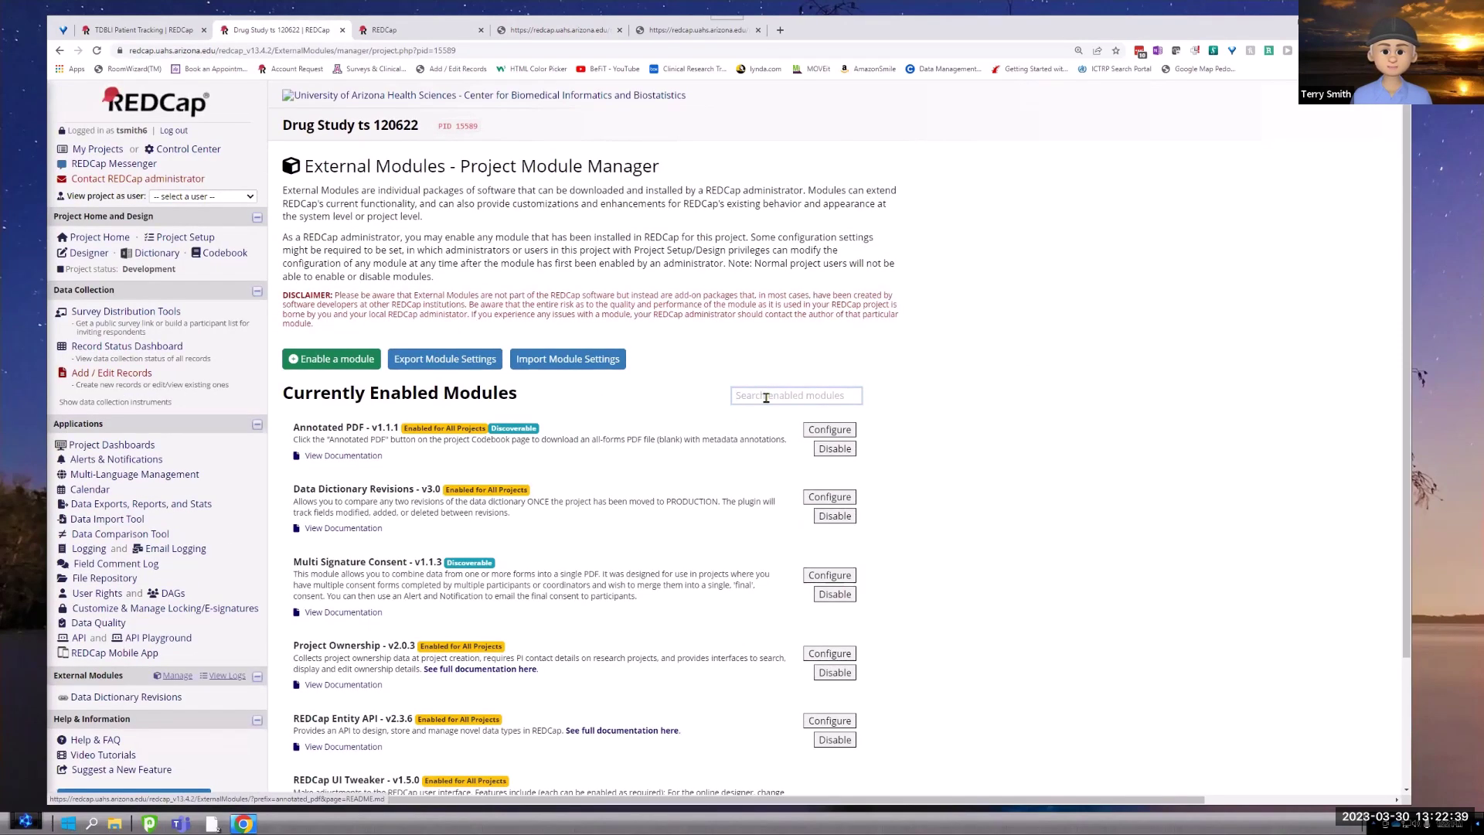
Step: Search the project's enabled modules for 'inline'
text(inl)
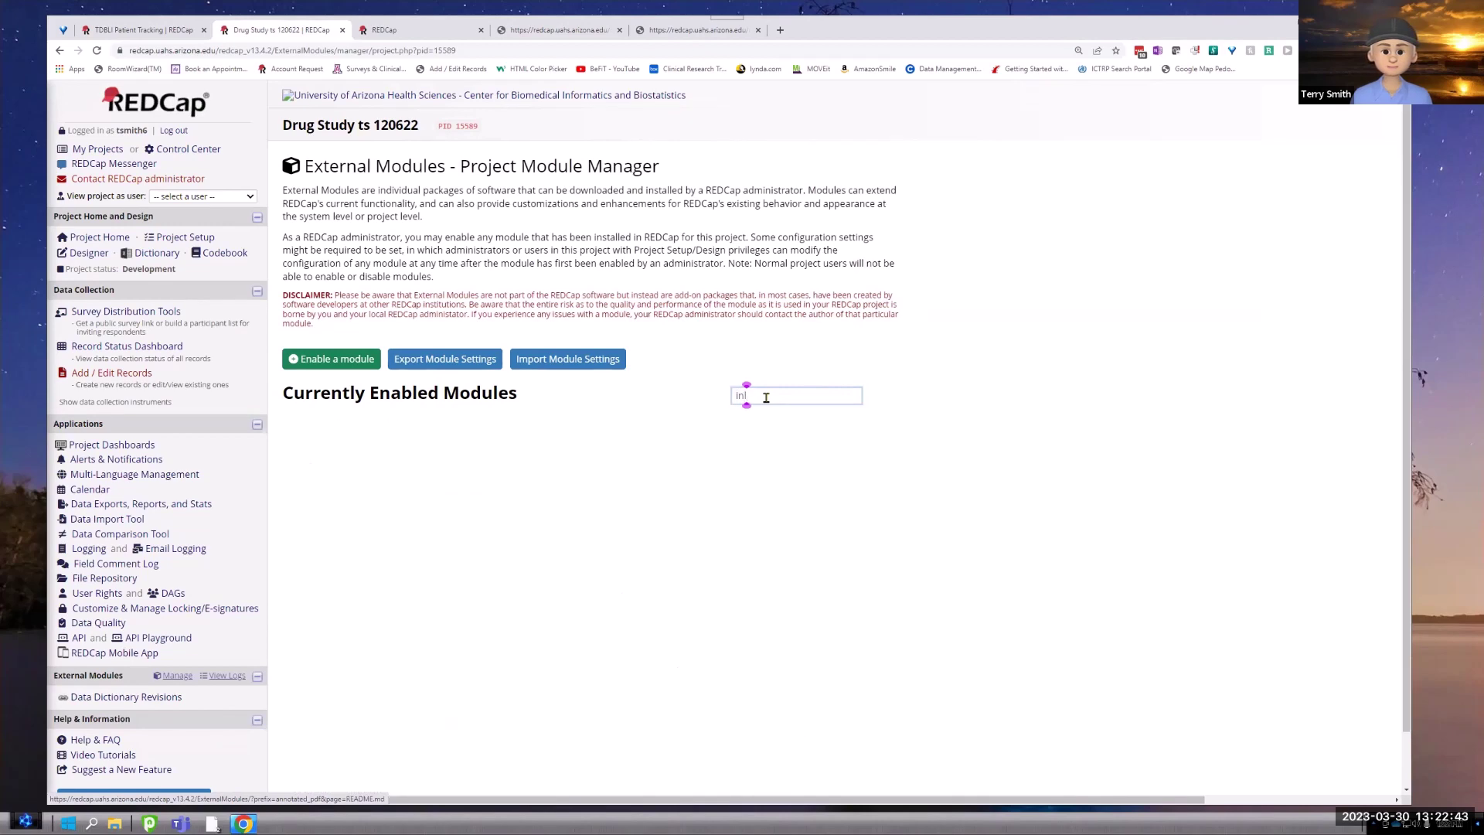
key(BackSpace)
text(-)
key(BackSpace)
key(BackSpace)
key(BackSpace)
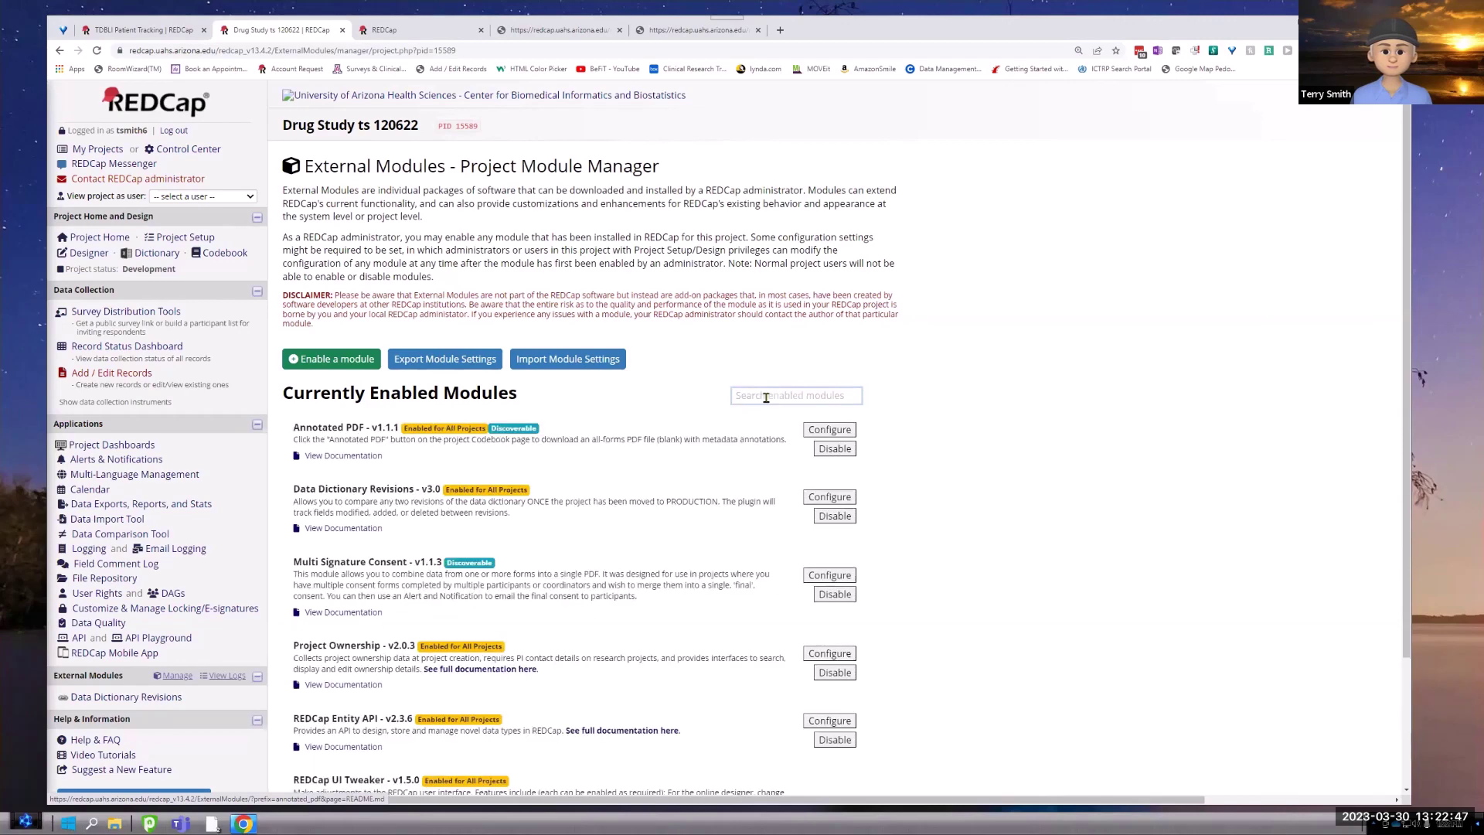
text(line)
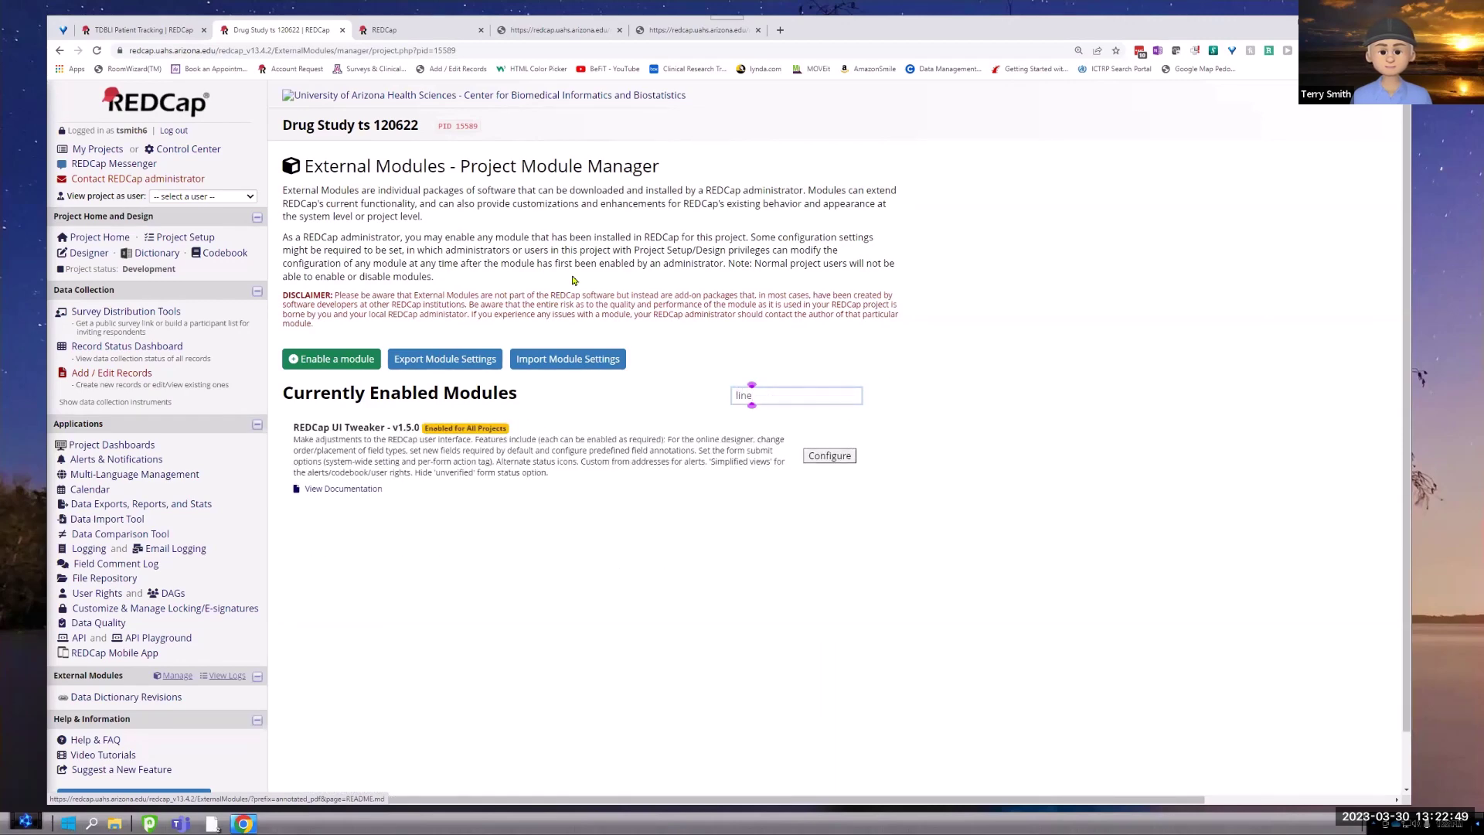
Step: Recheck the module docs, search 'inline' again, then return to the Control Center's image-filtered module list
click(698, 31)
click(571, 33)
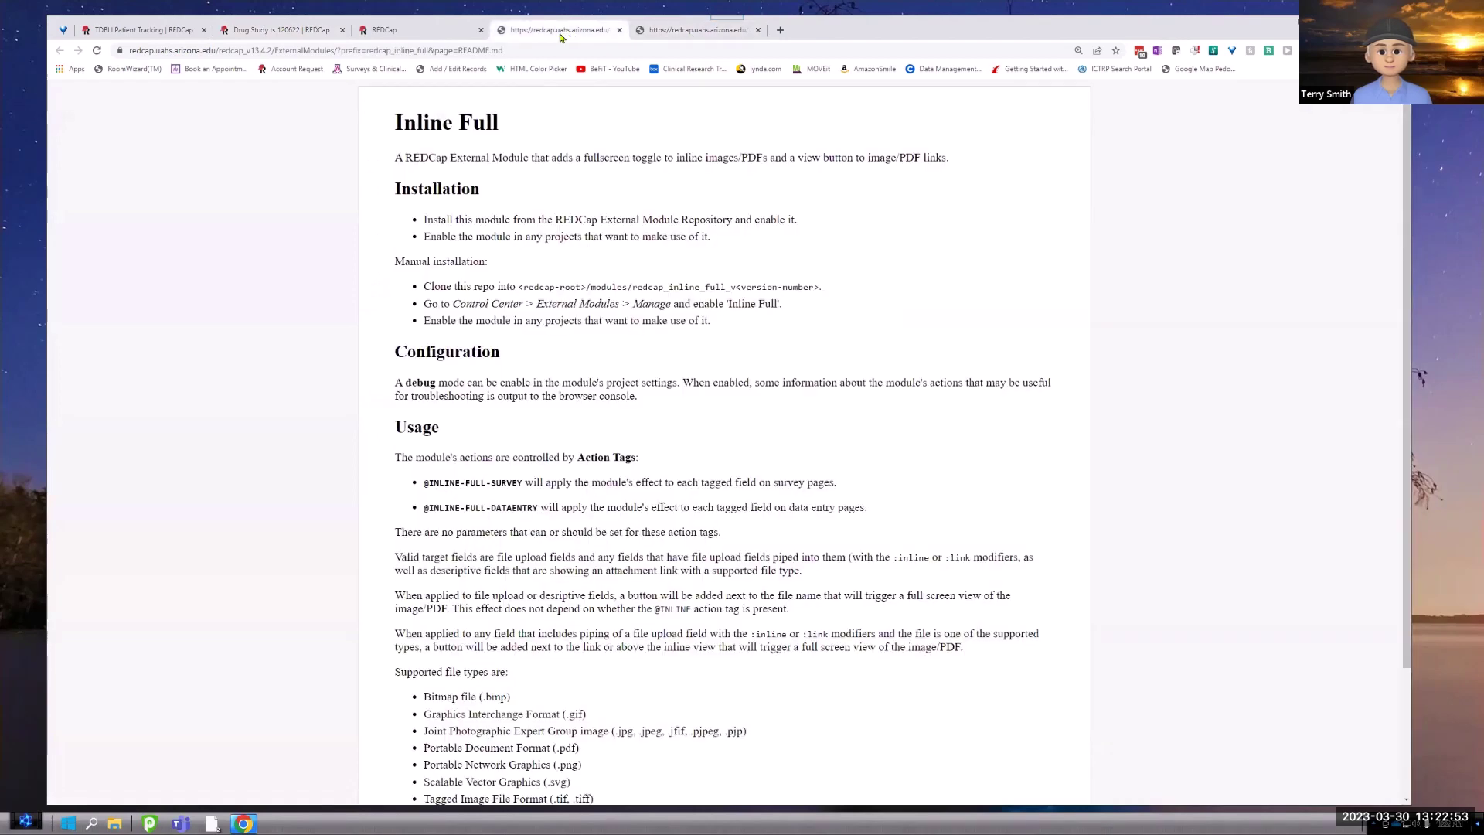
click(447, 29)
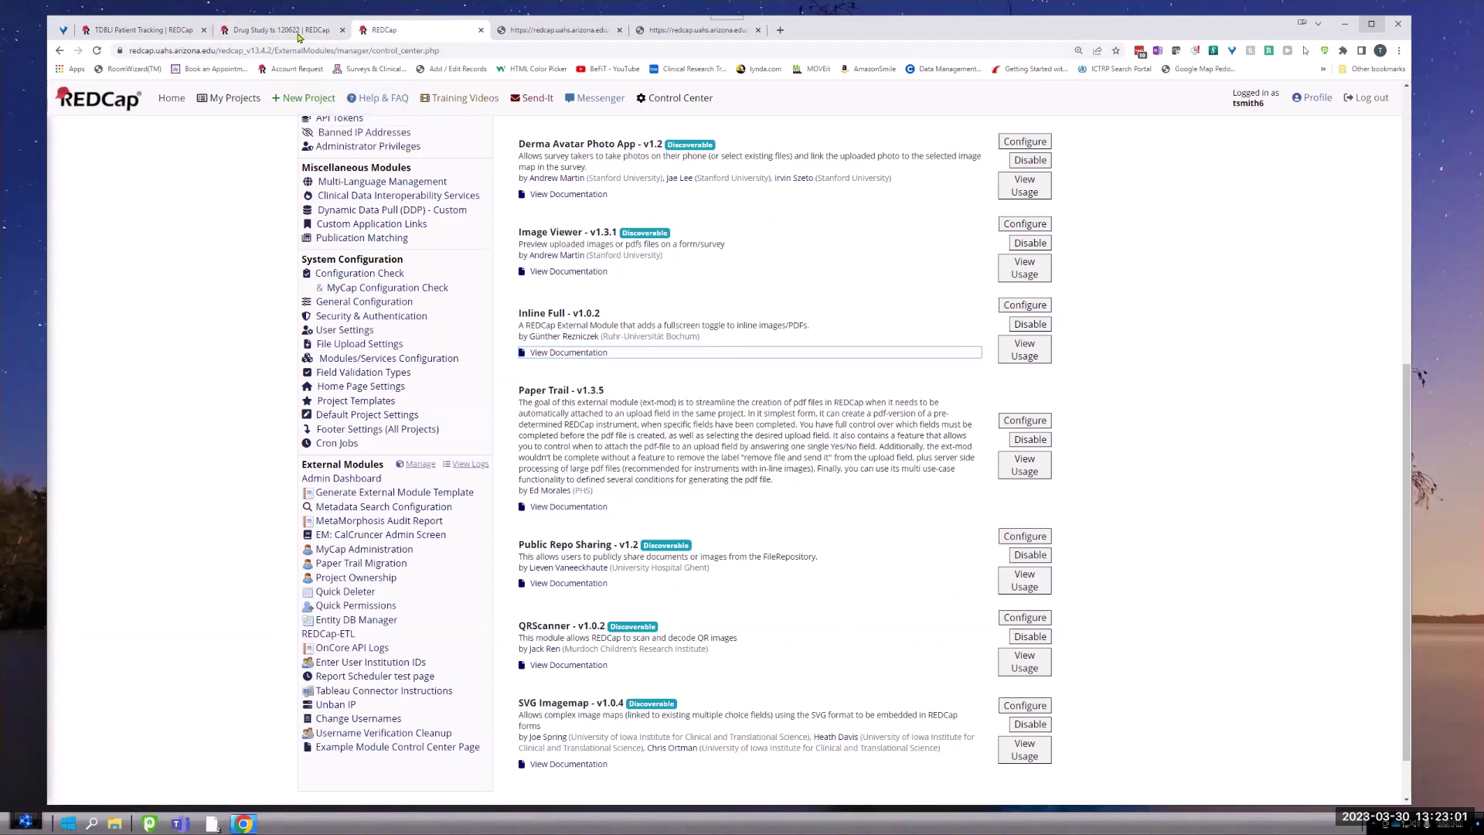
click(582, 244)
key(ctrl+Page_Up)
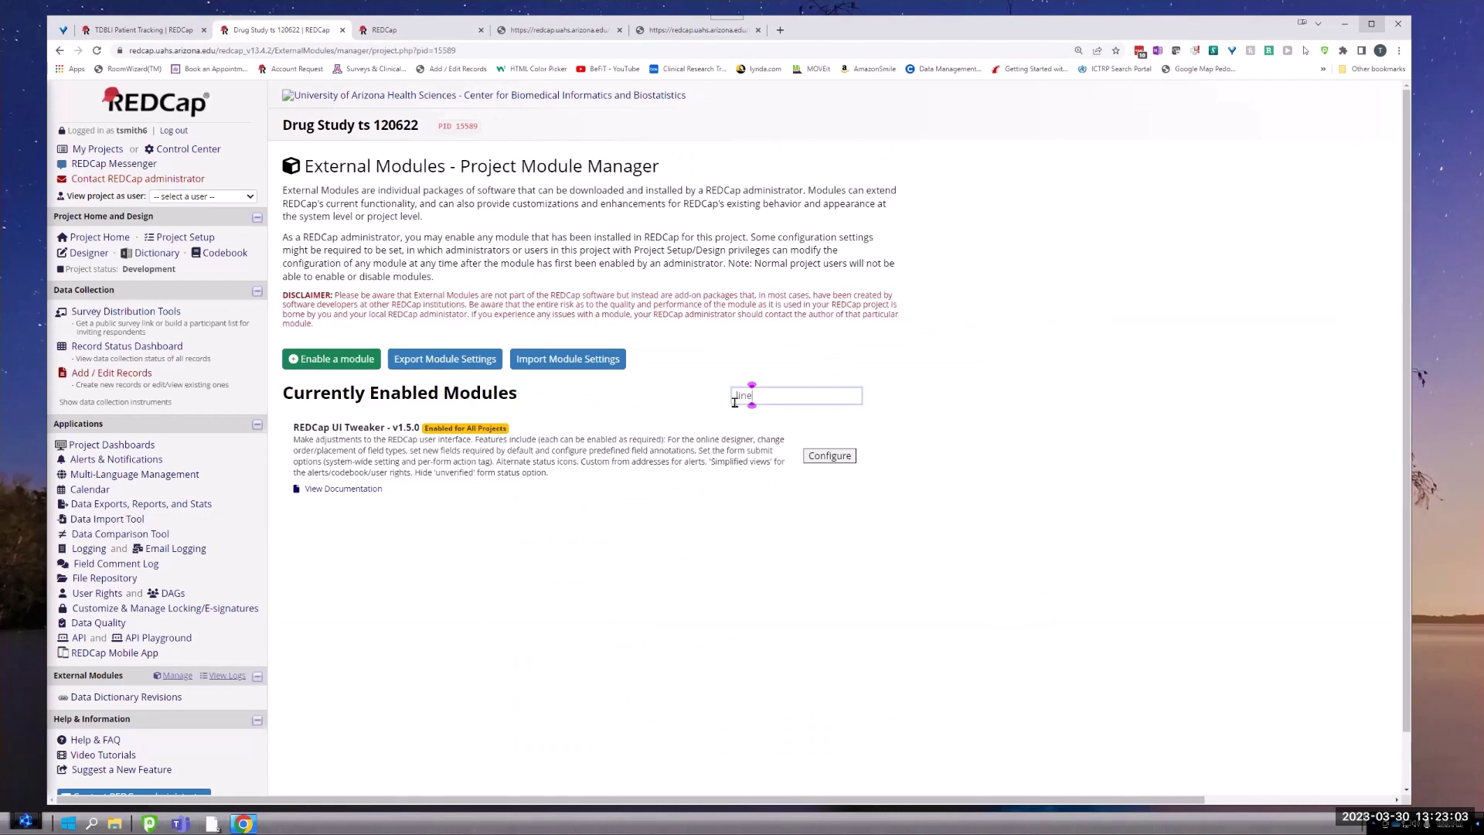
text(inlin)
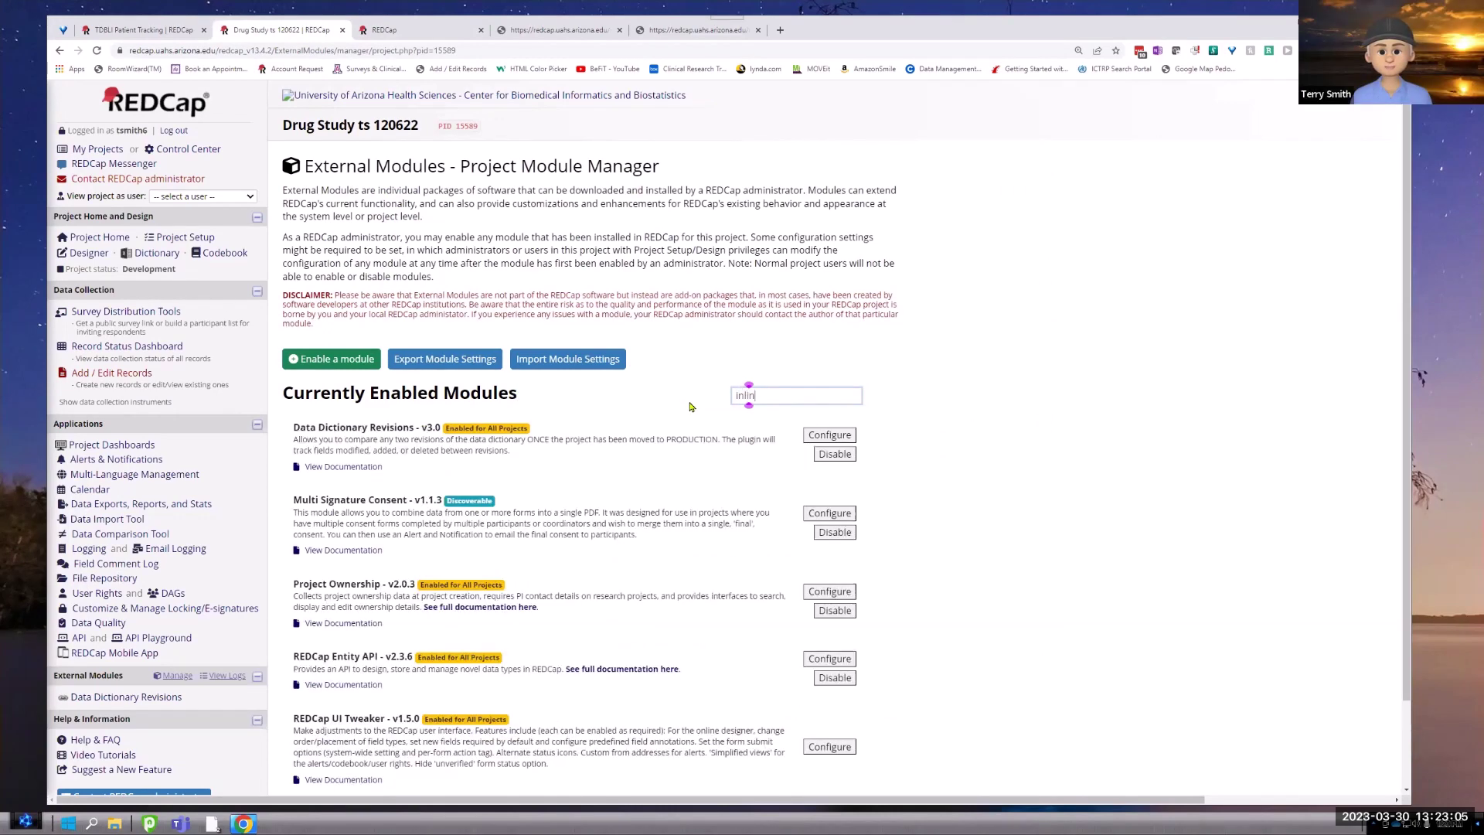
text(e)
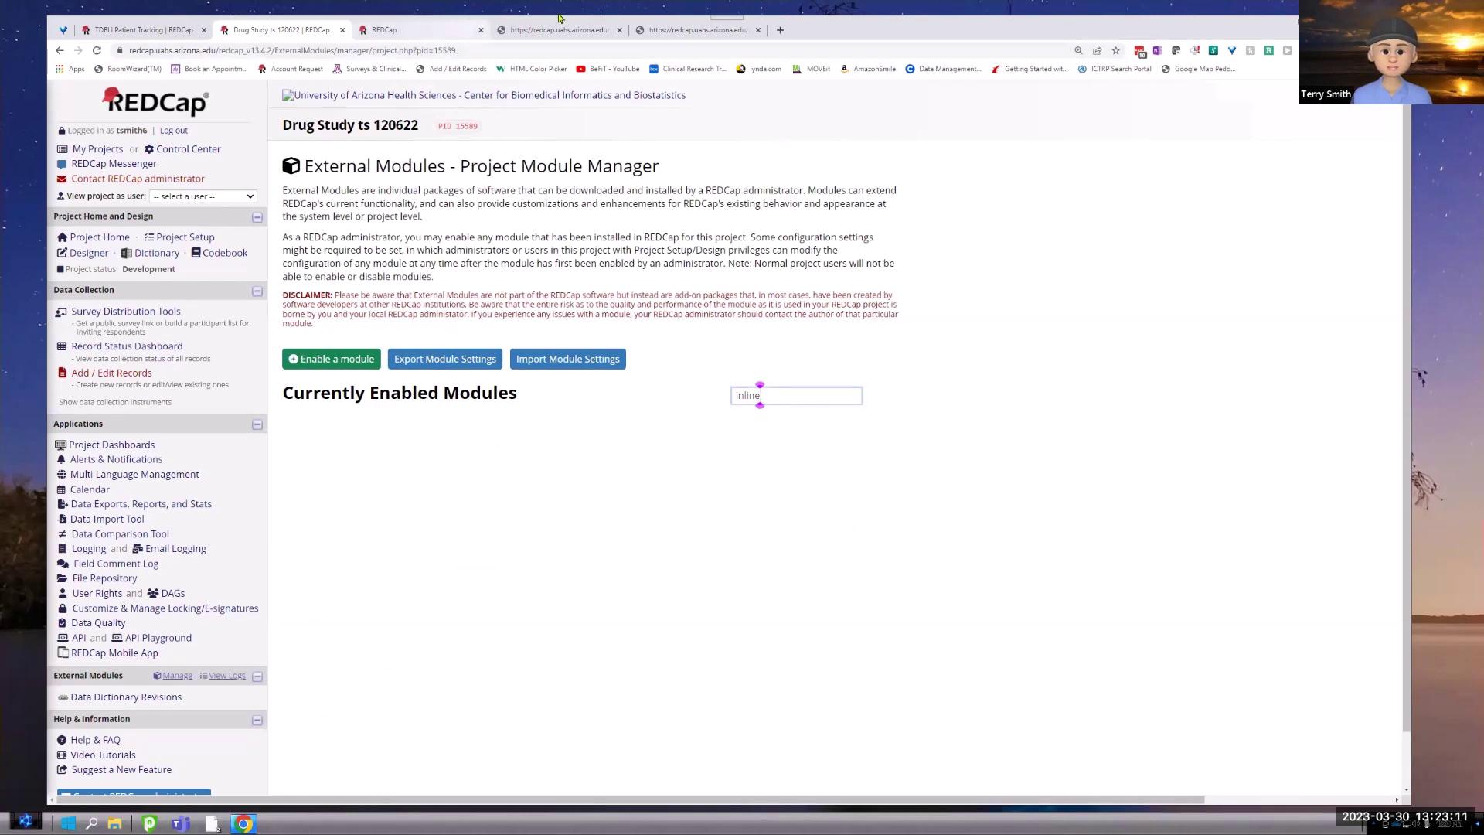
click(446, 31)
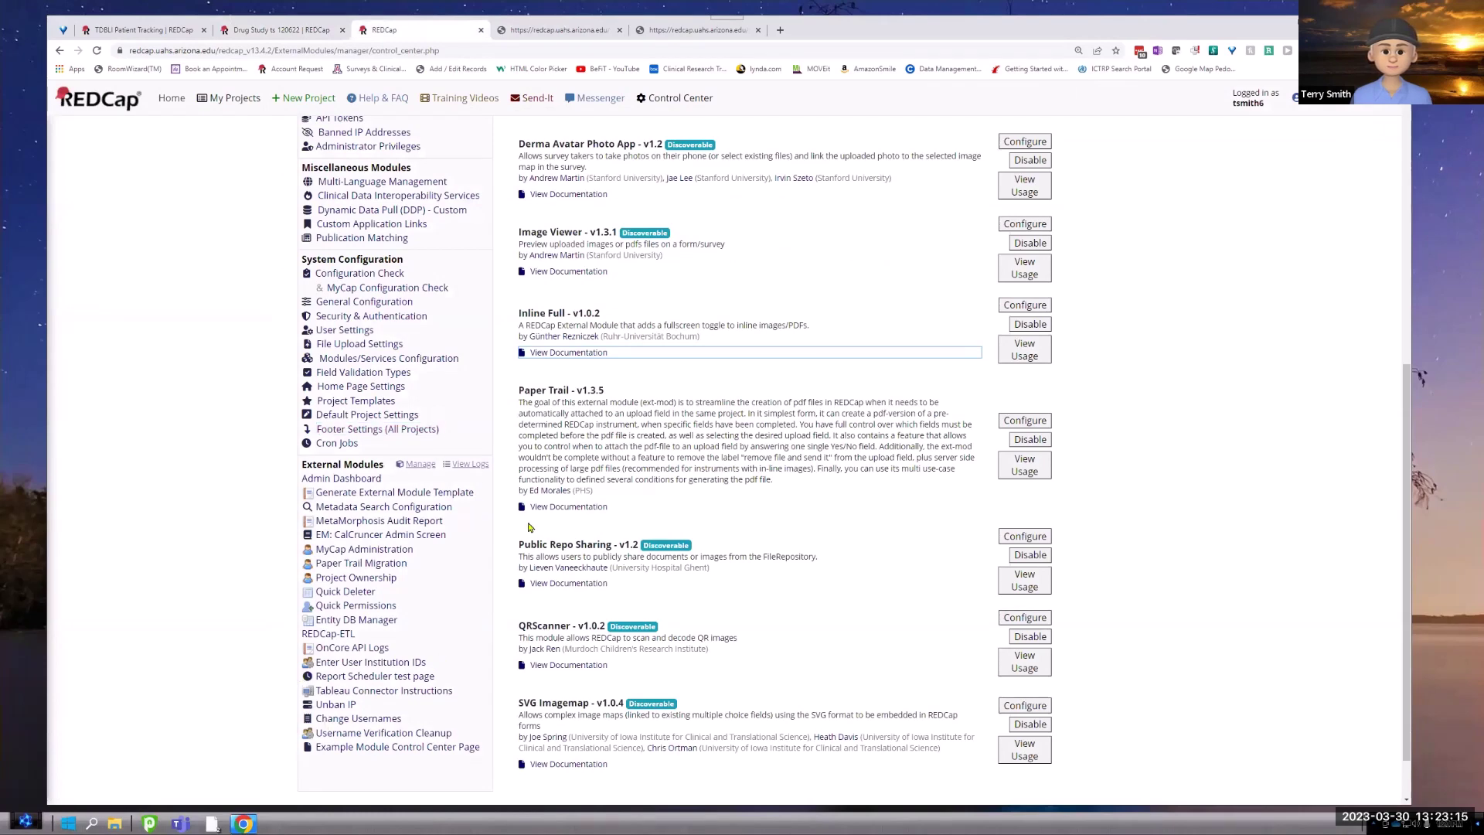
scroll(530, 528, up, 6)
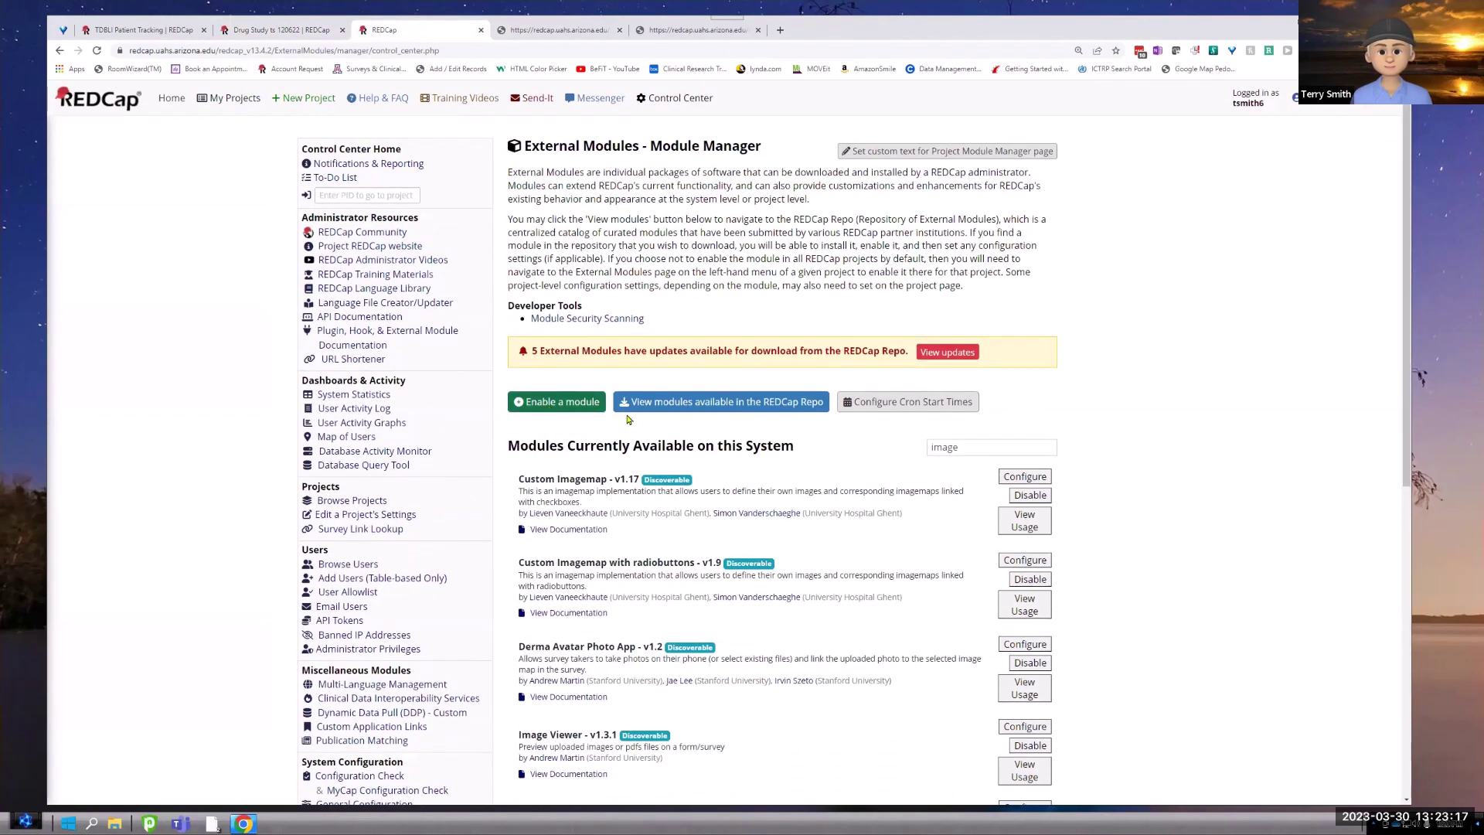
click(760, 405)
scroll(706, 387, down, 10)
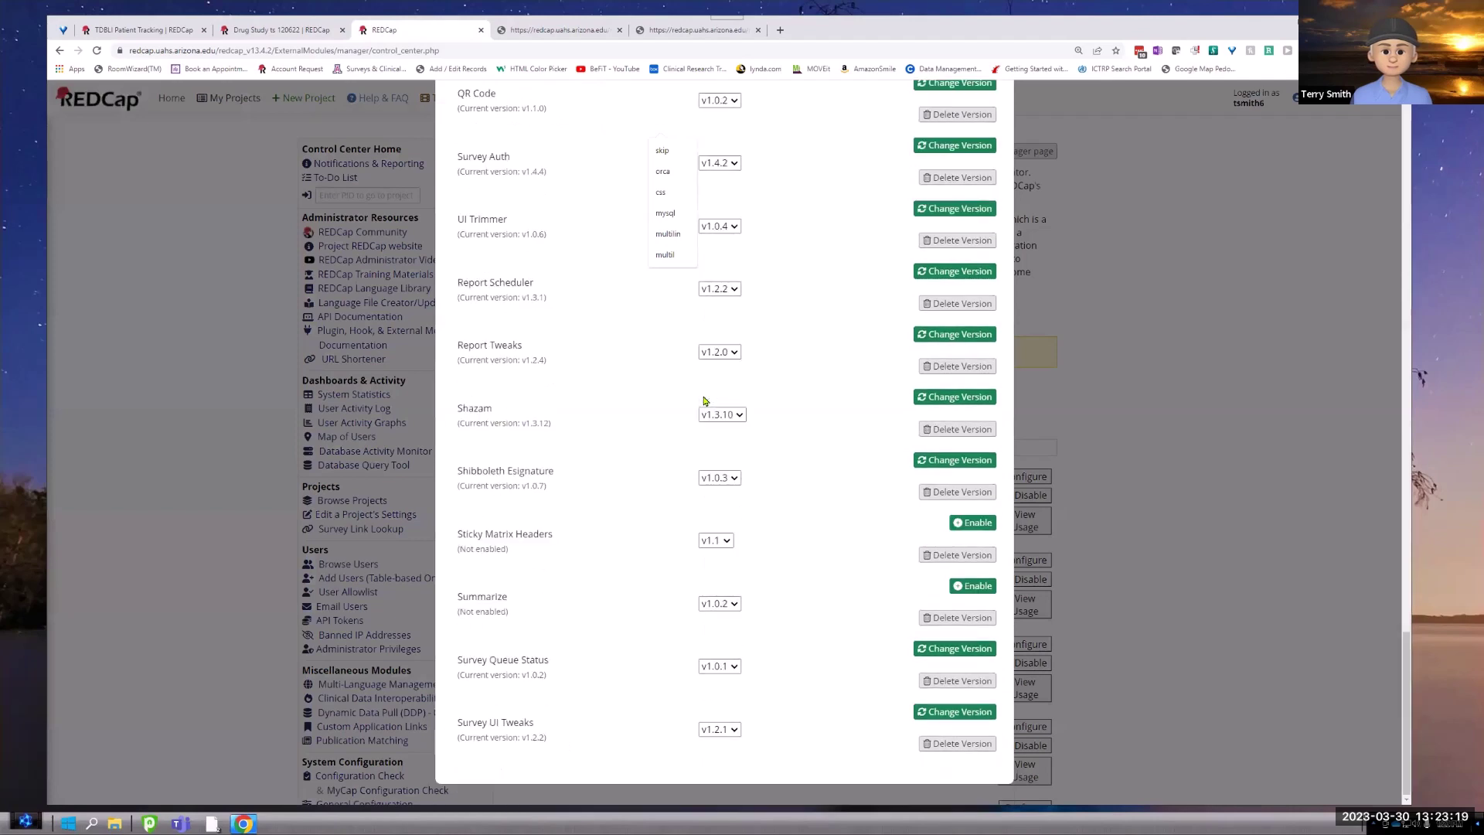
scroll(705, 402, up, 8)
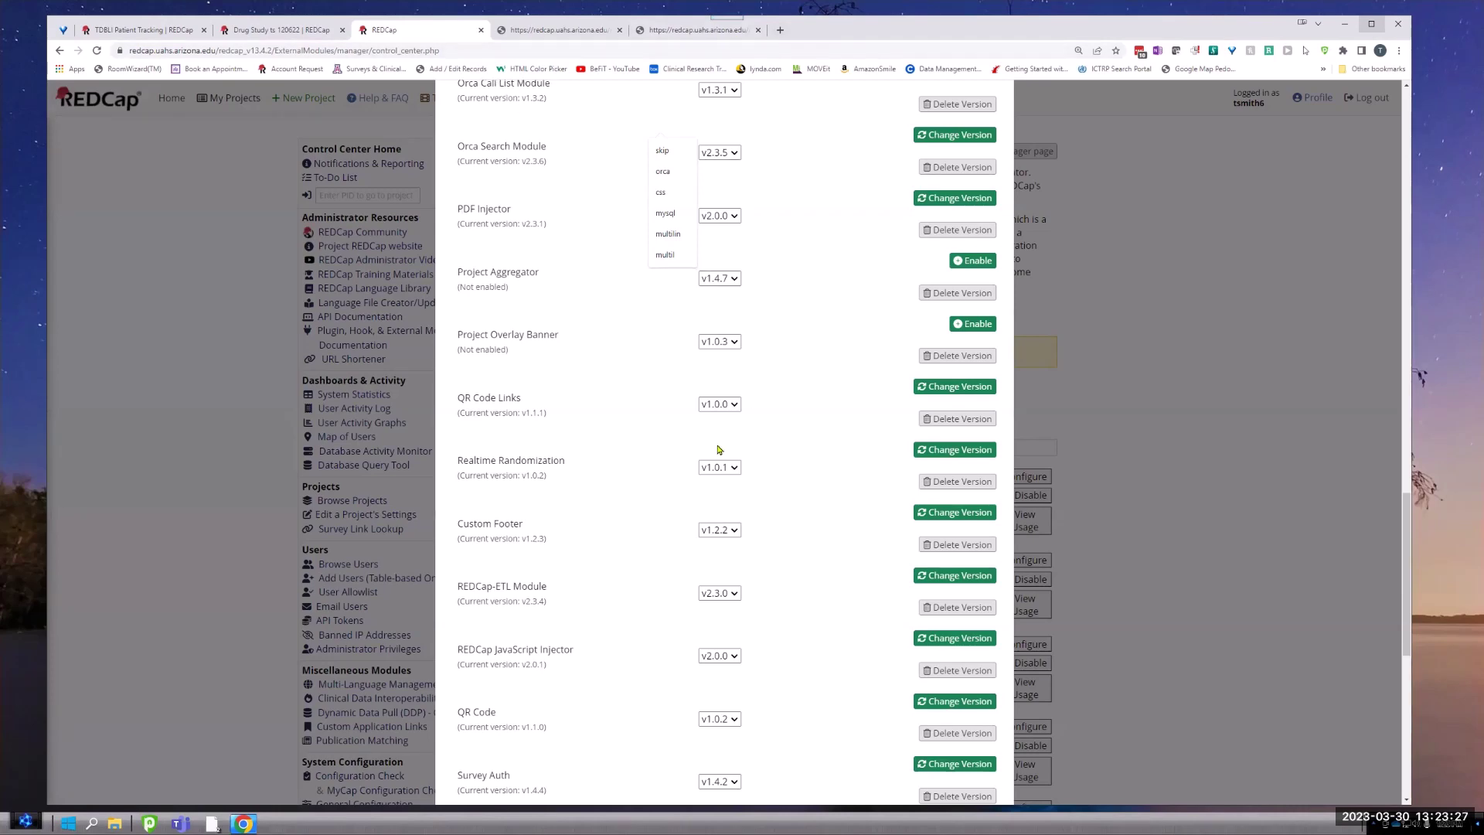
scroll(718, 449, up, 4)
scroll(717, 450, up, 3)
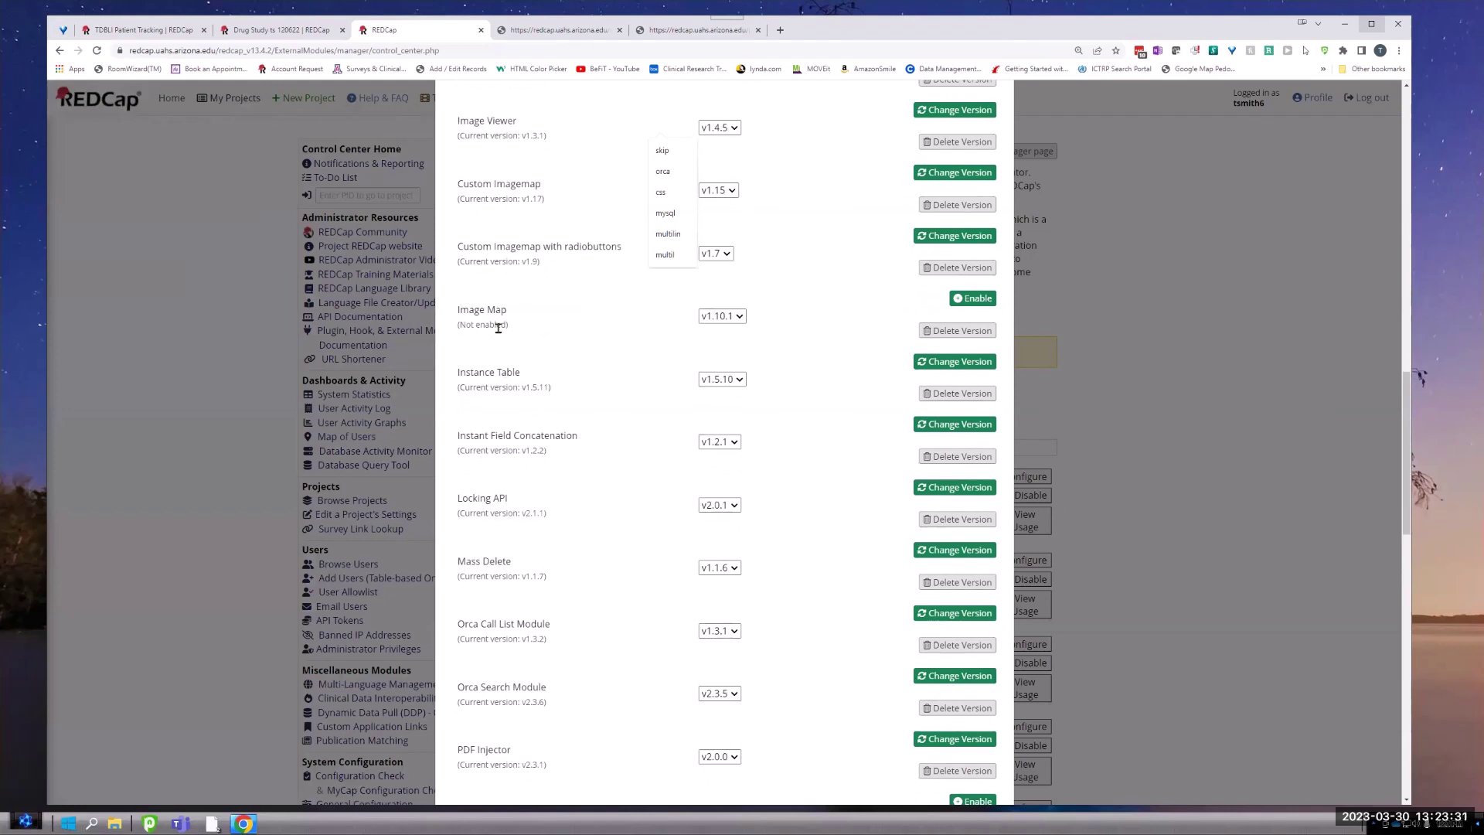
scroll(540, 558, up, 1)
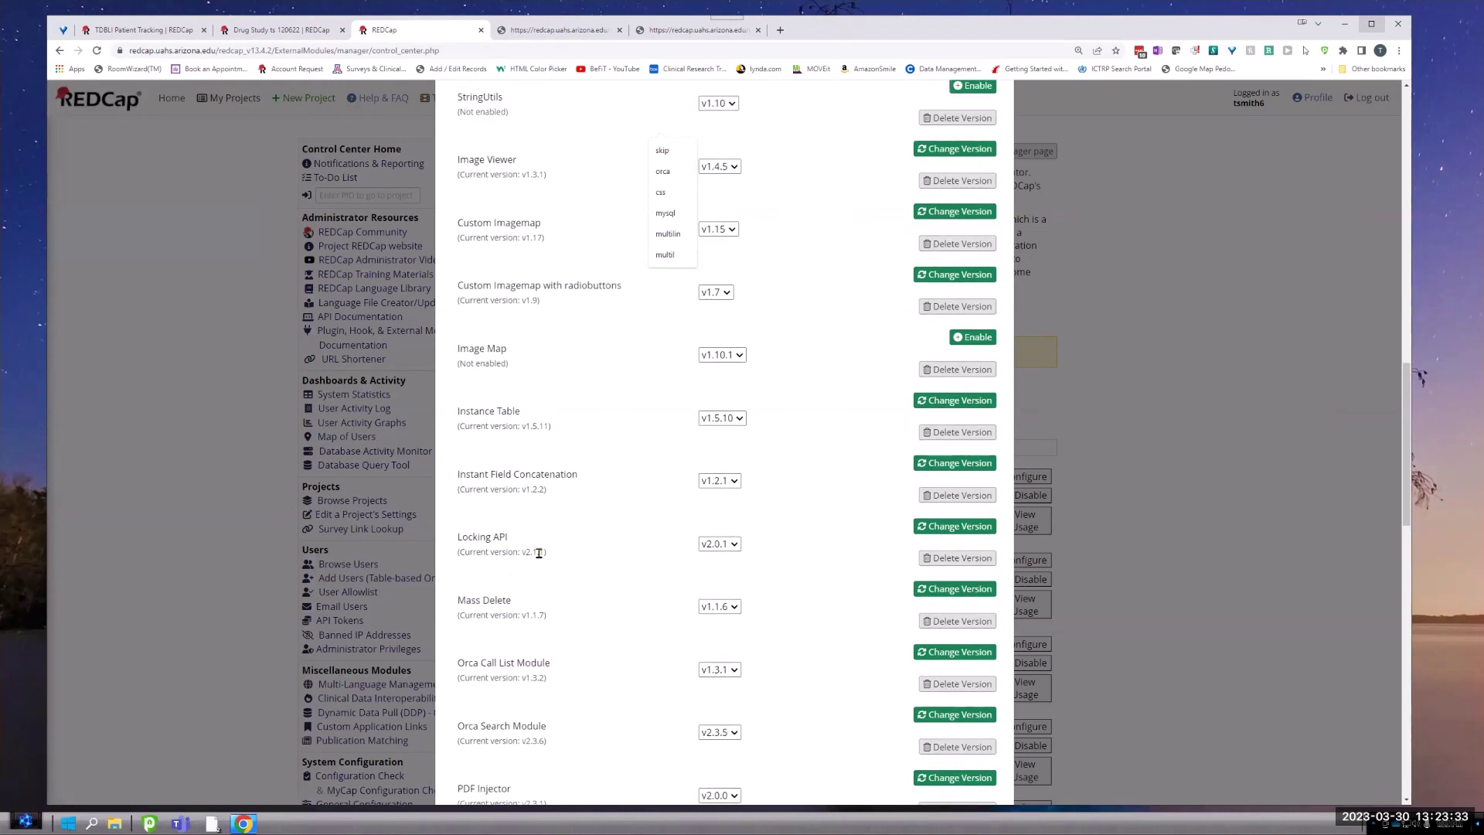
scroll(539, 553, up, 3)
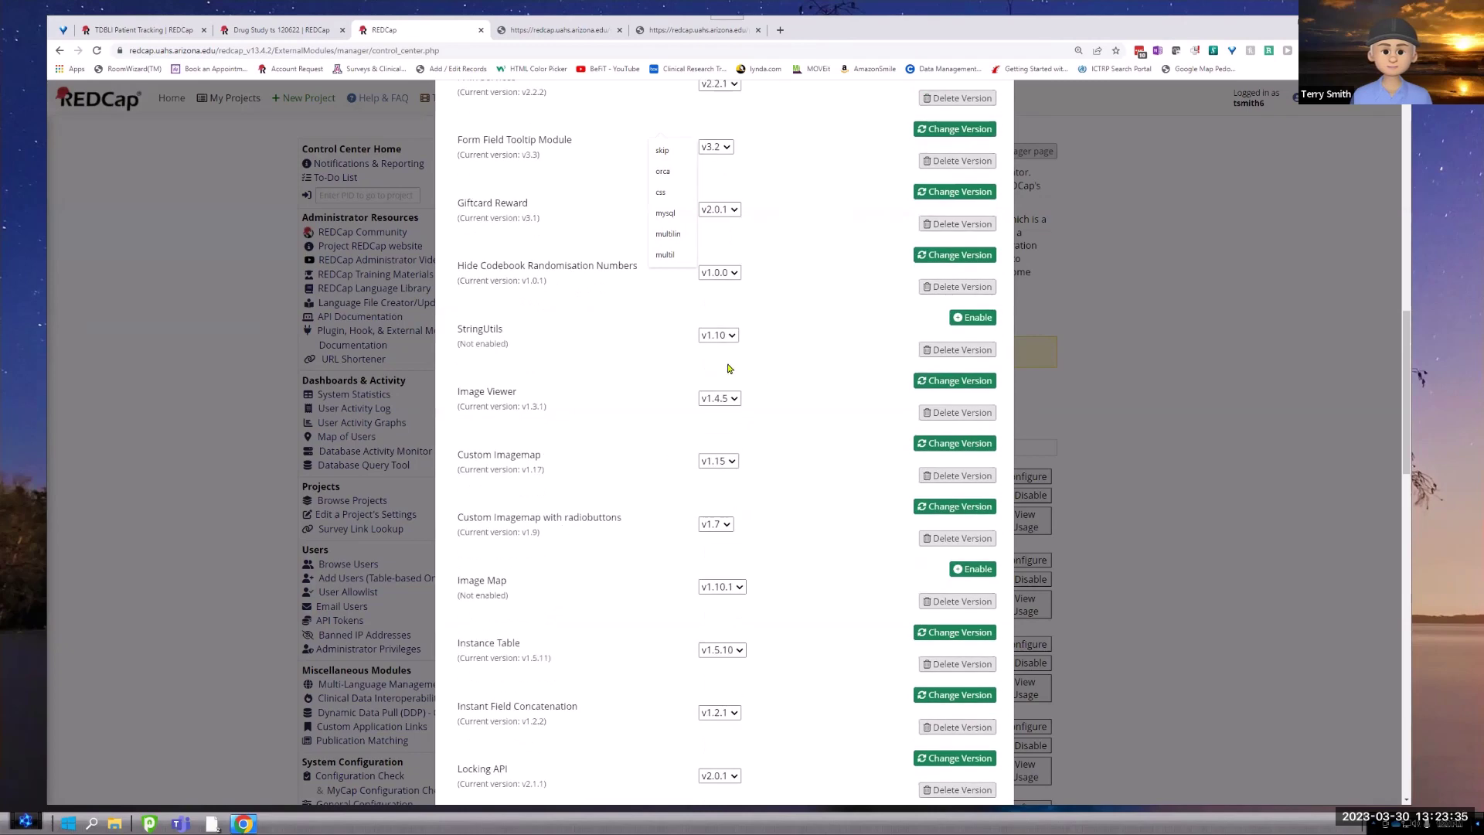
scroll(809, 335, up, 5)
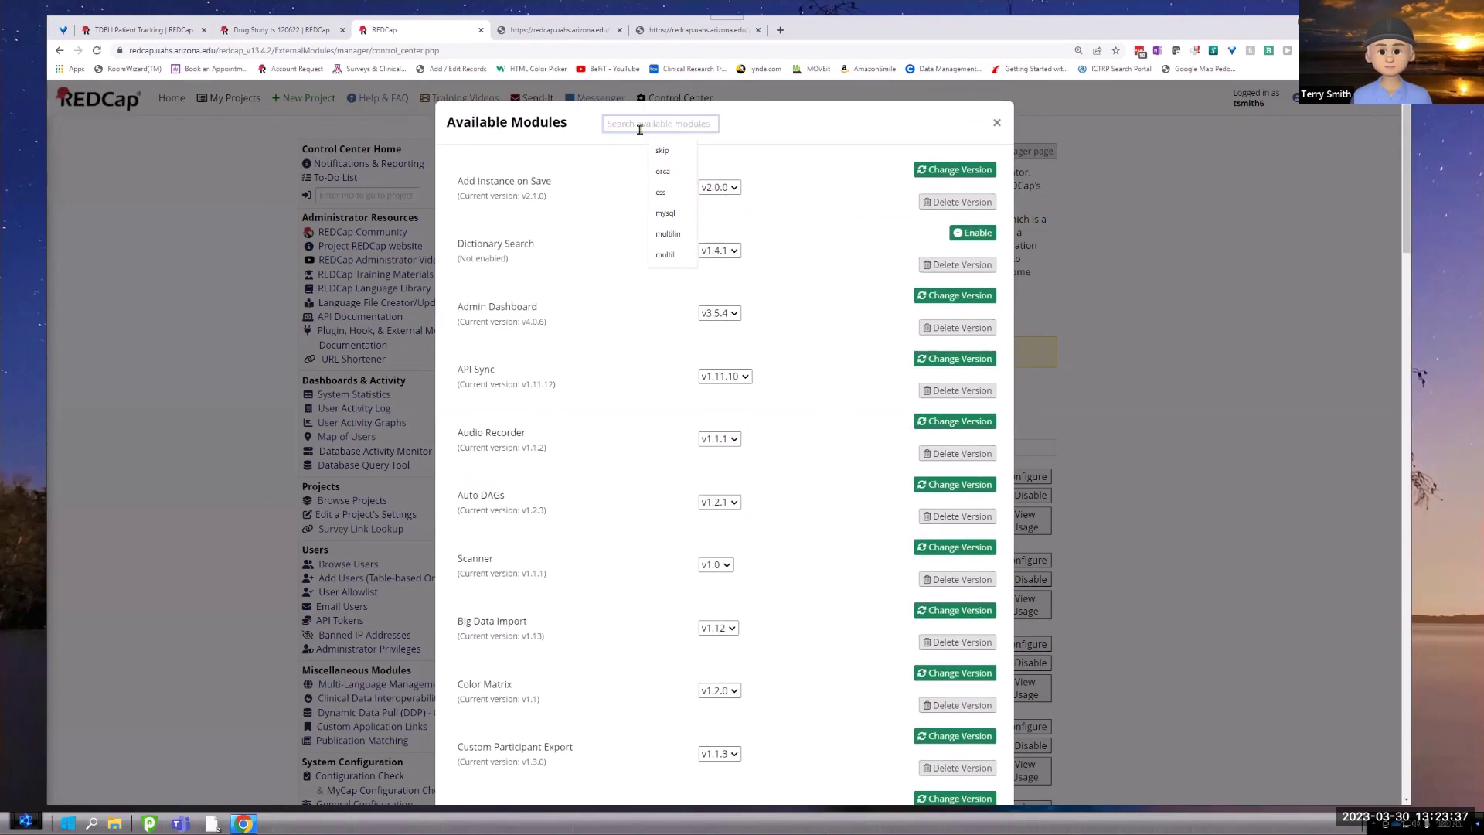
text(inlin)
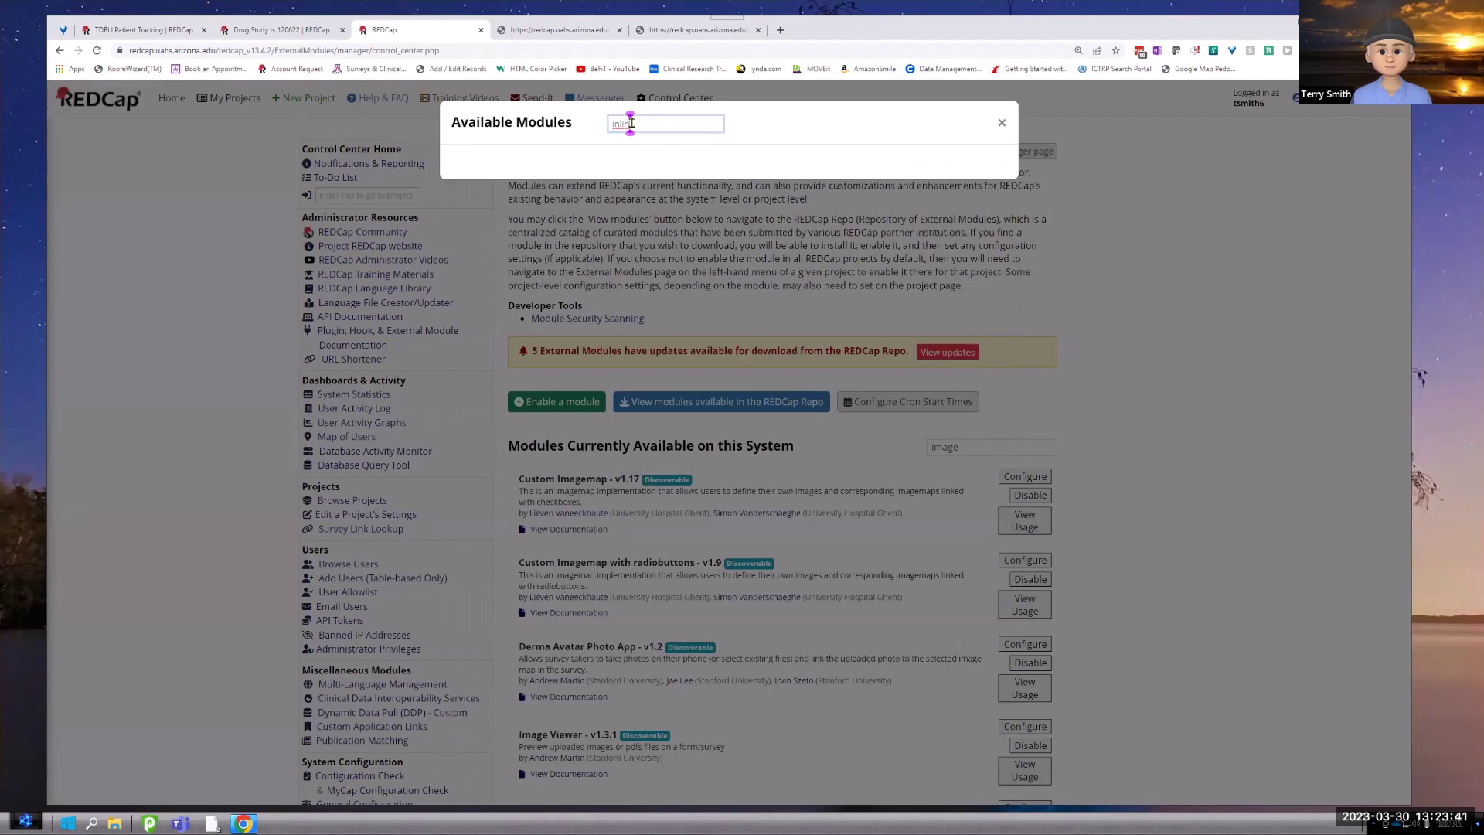
text(e)
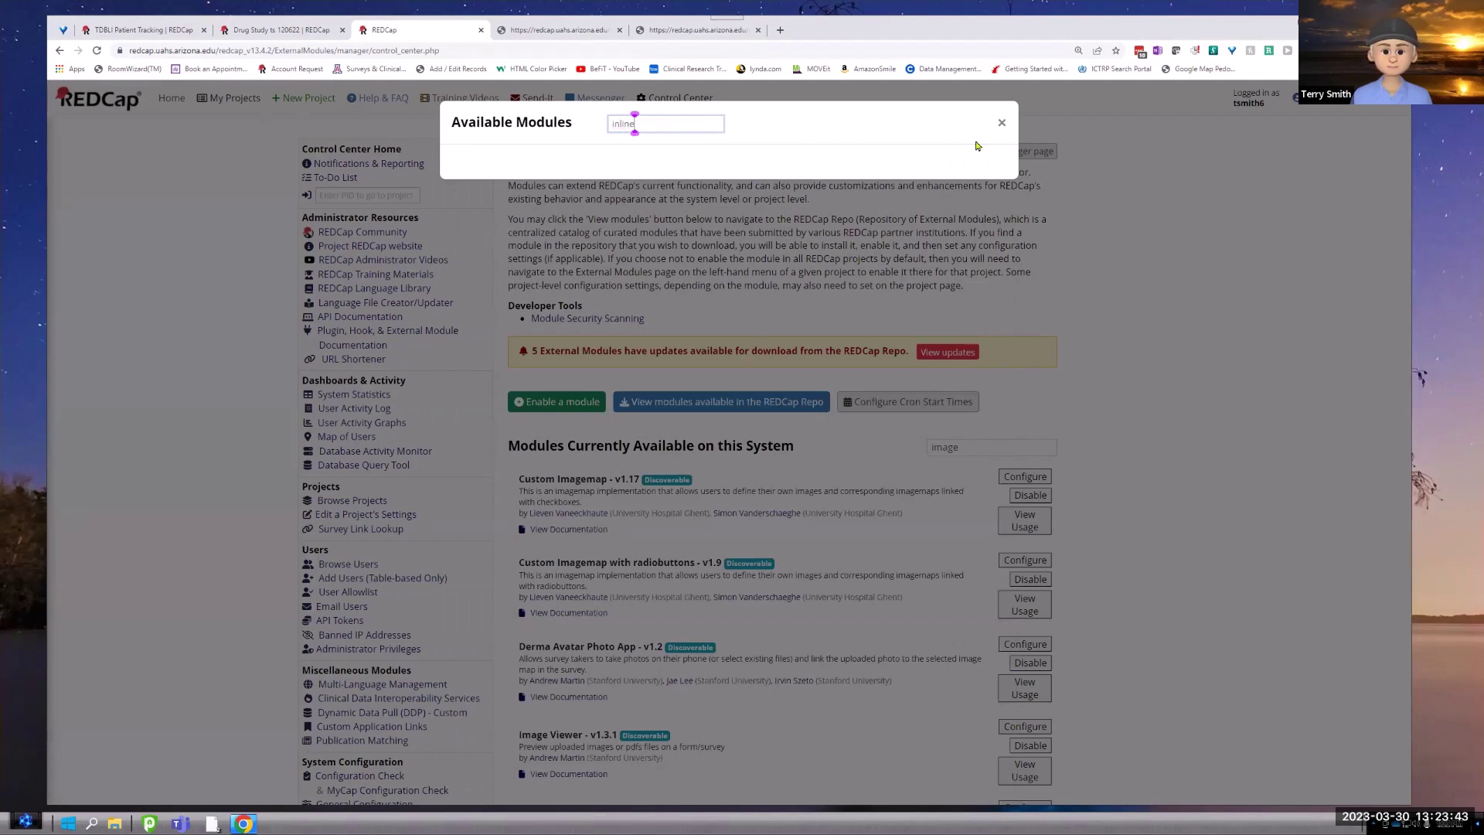
click(1002, 122)
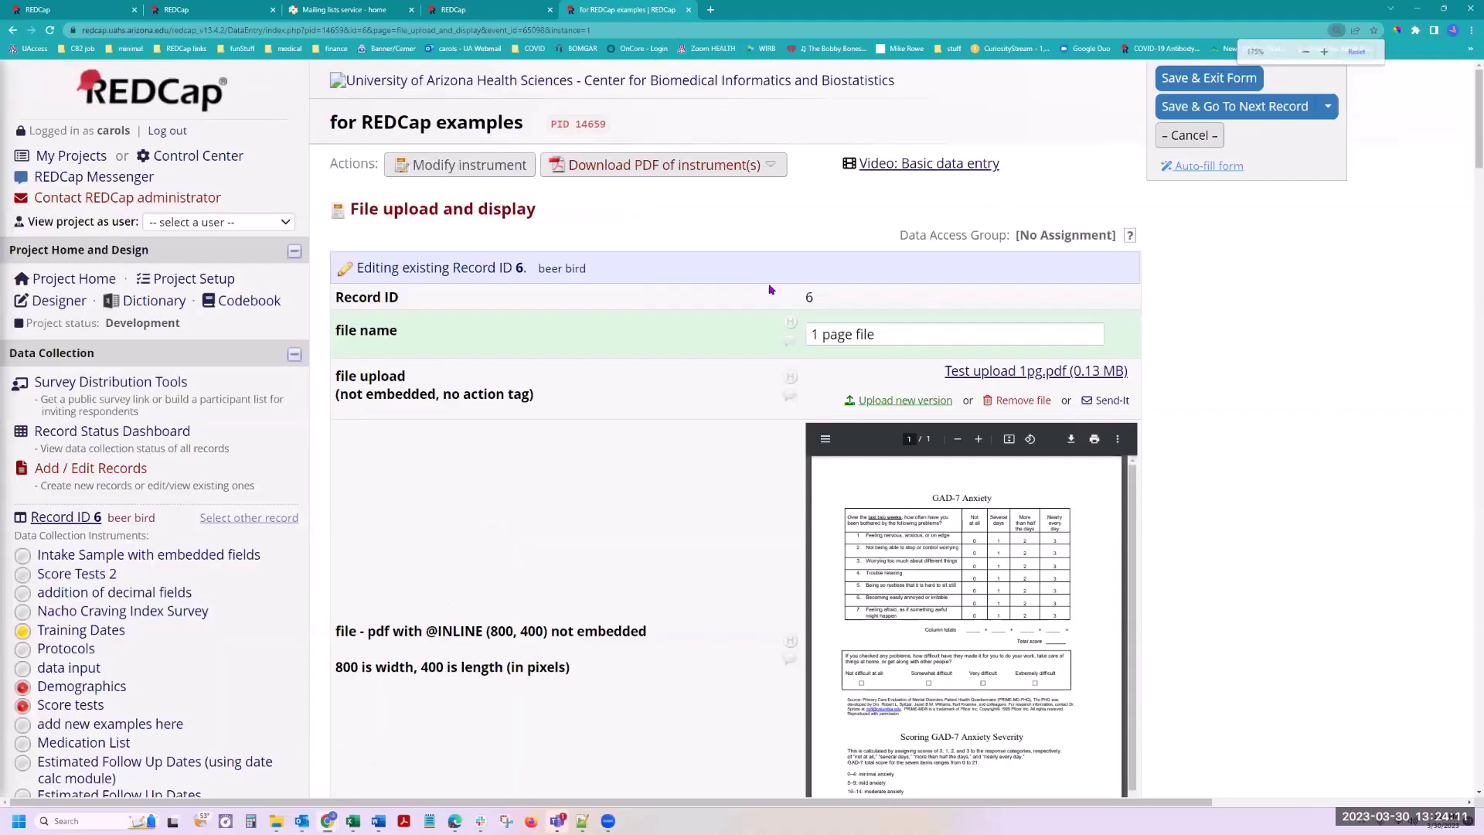
scroll(920, 368, down, 1)
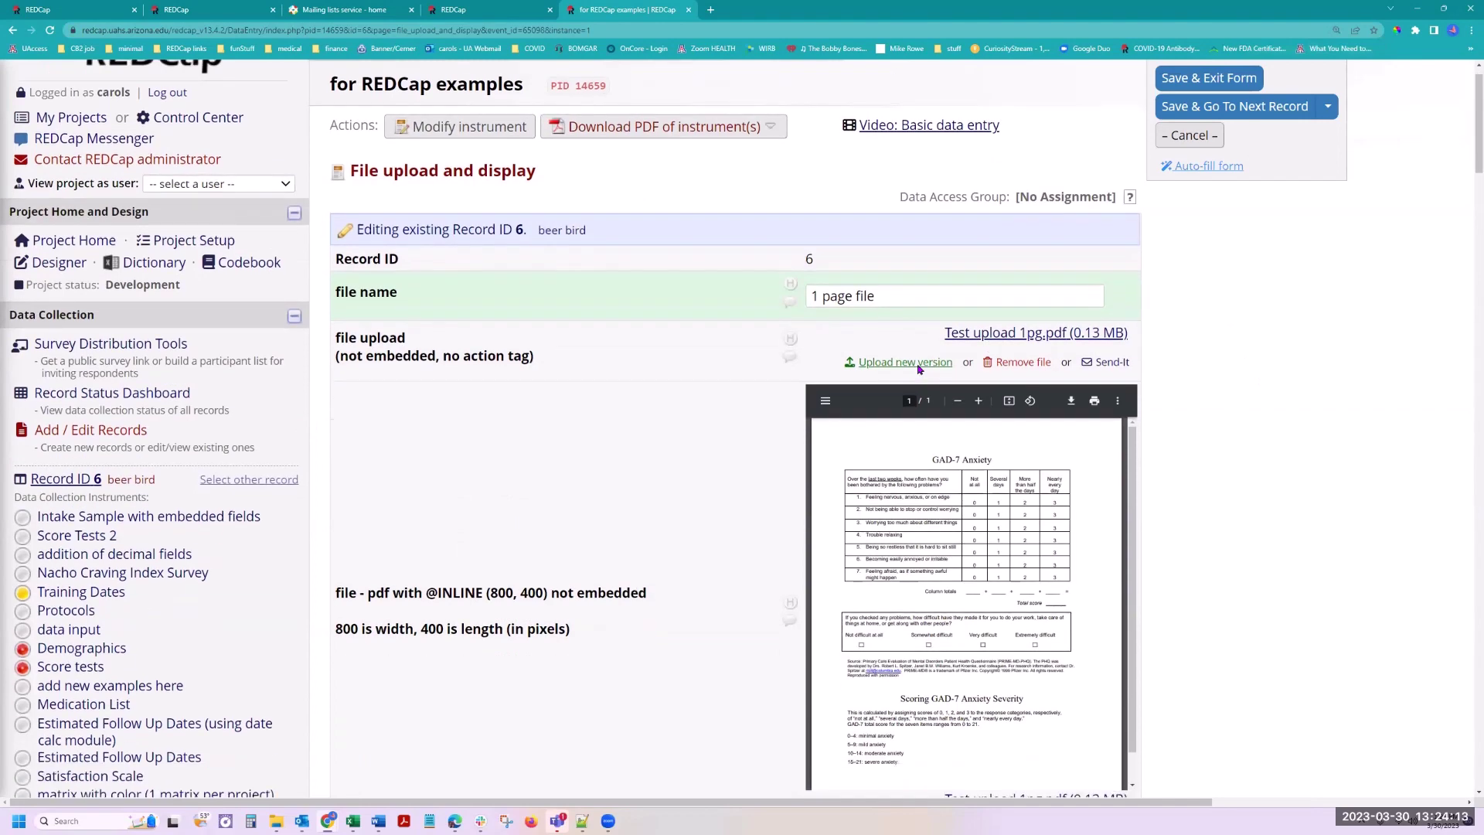
scroll(1205, 427, up, 1)
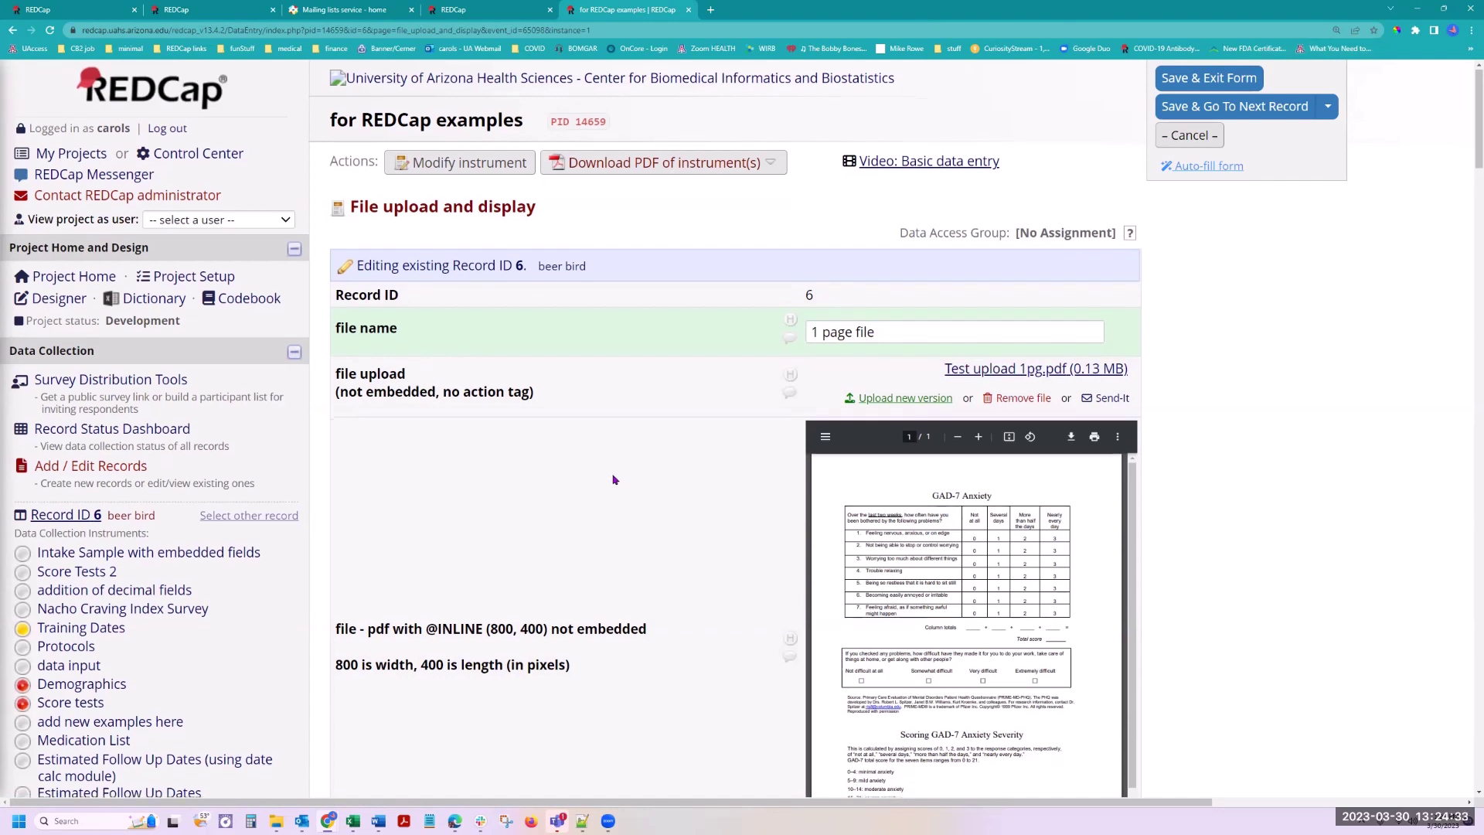
scroll(615, 479, down, 4)
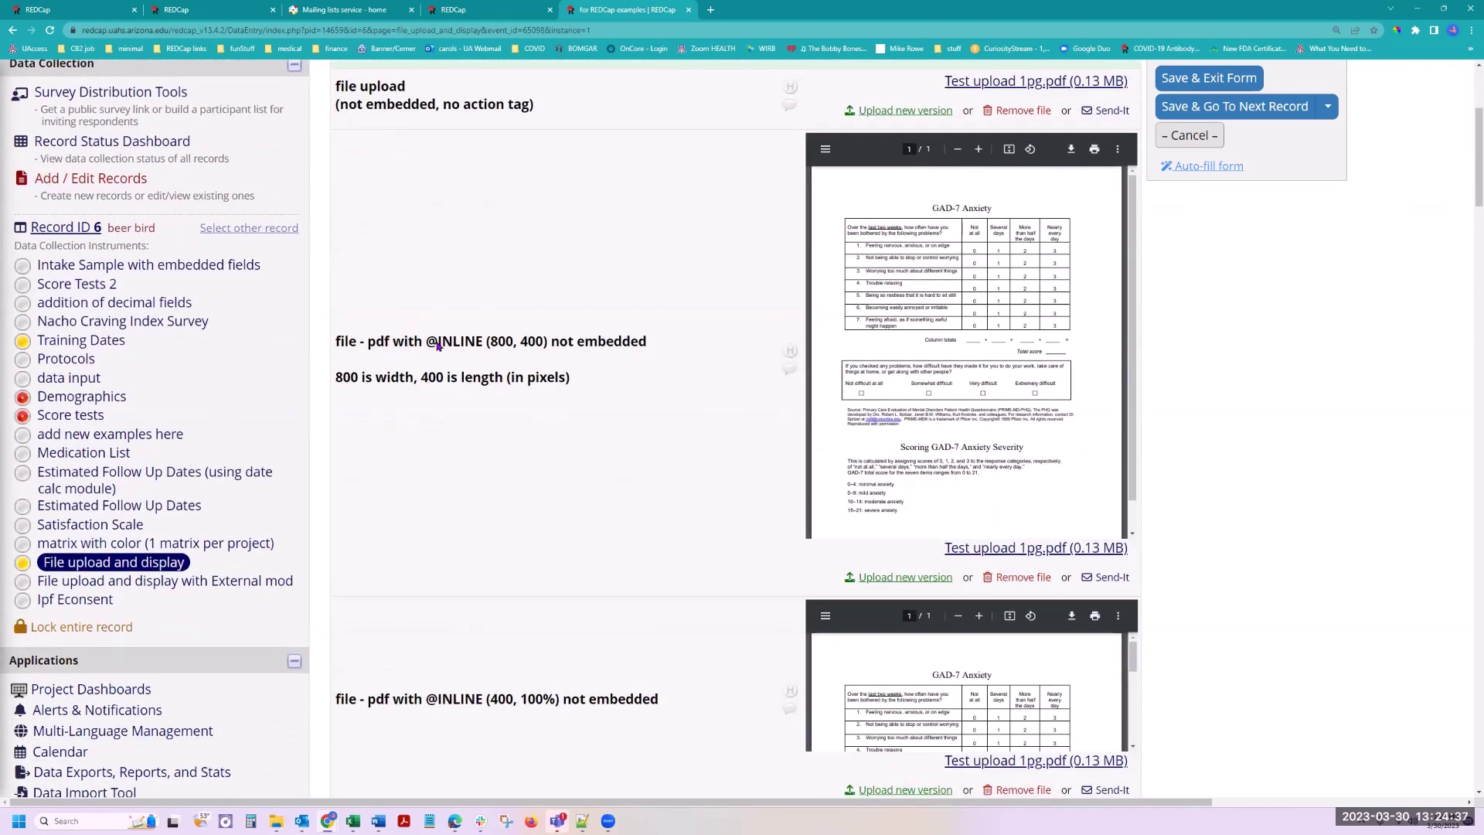
drag(428, 343, 556, 350)
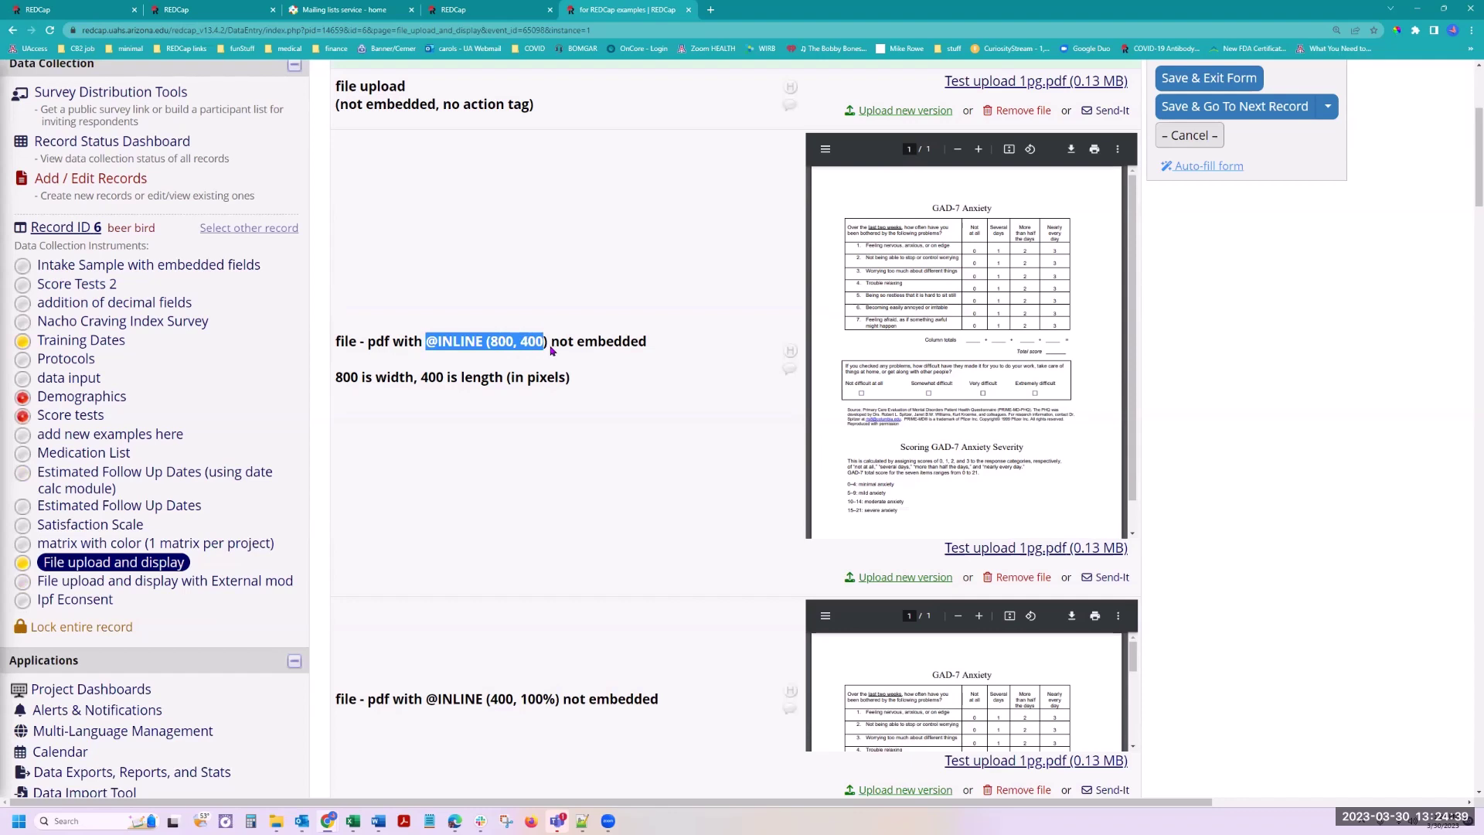
click(624, 350)
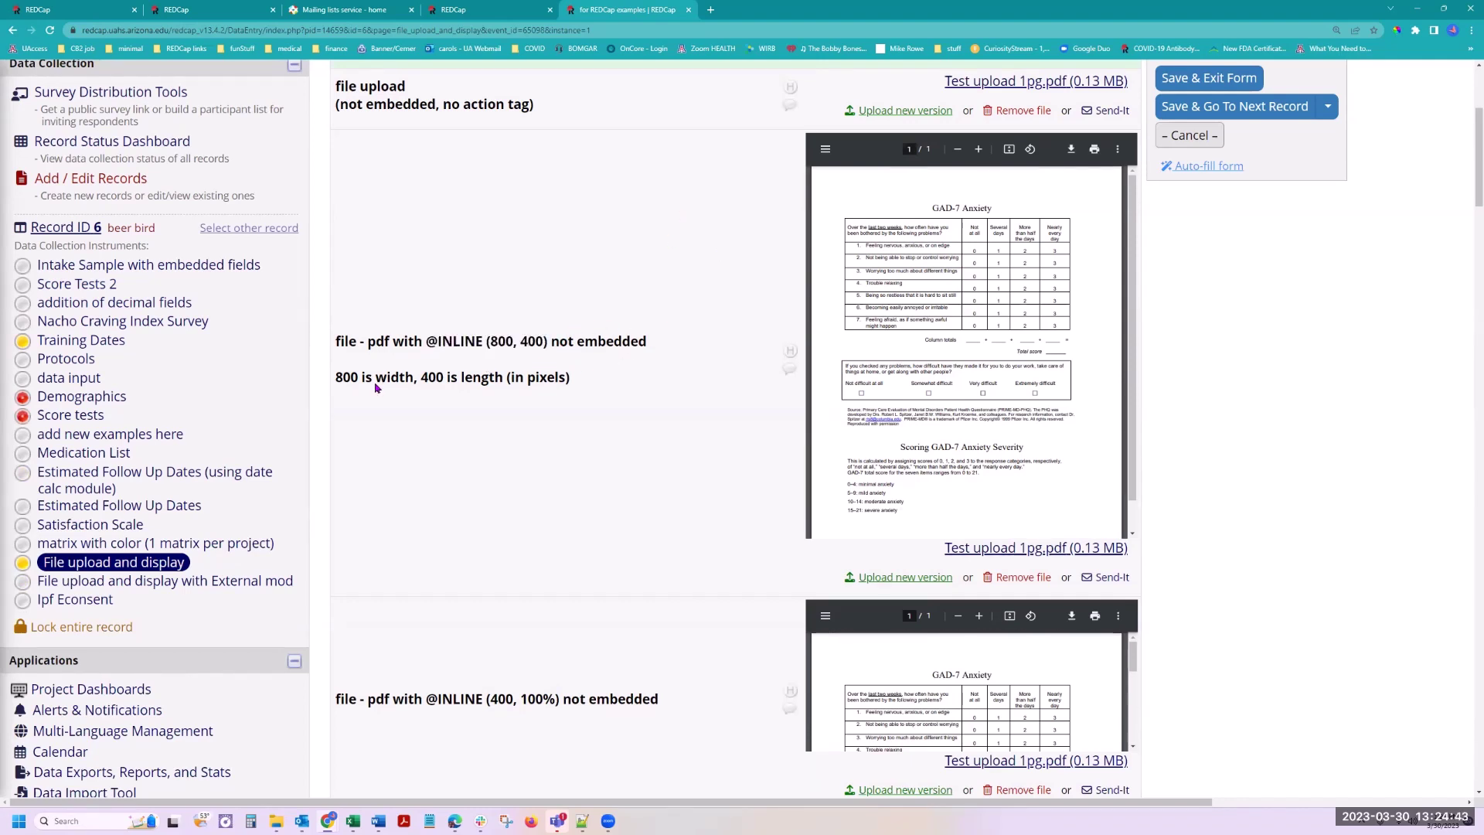
click(971, 550)
click(976, 288)
scroll(947, 293, down, 1)
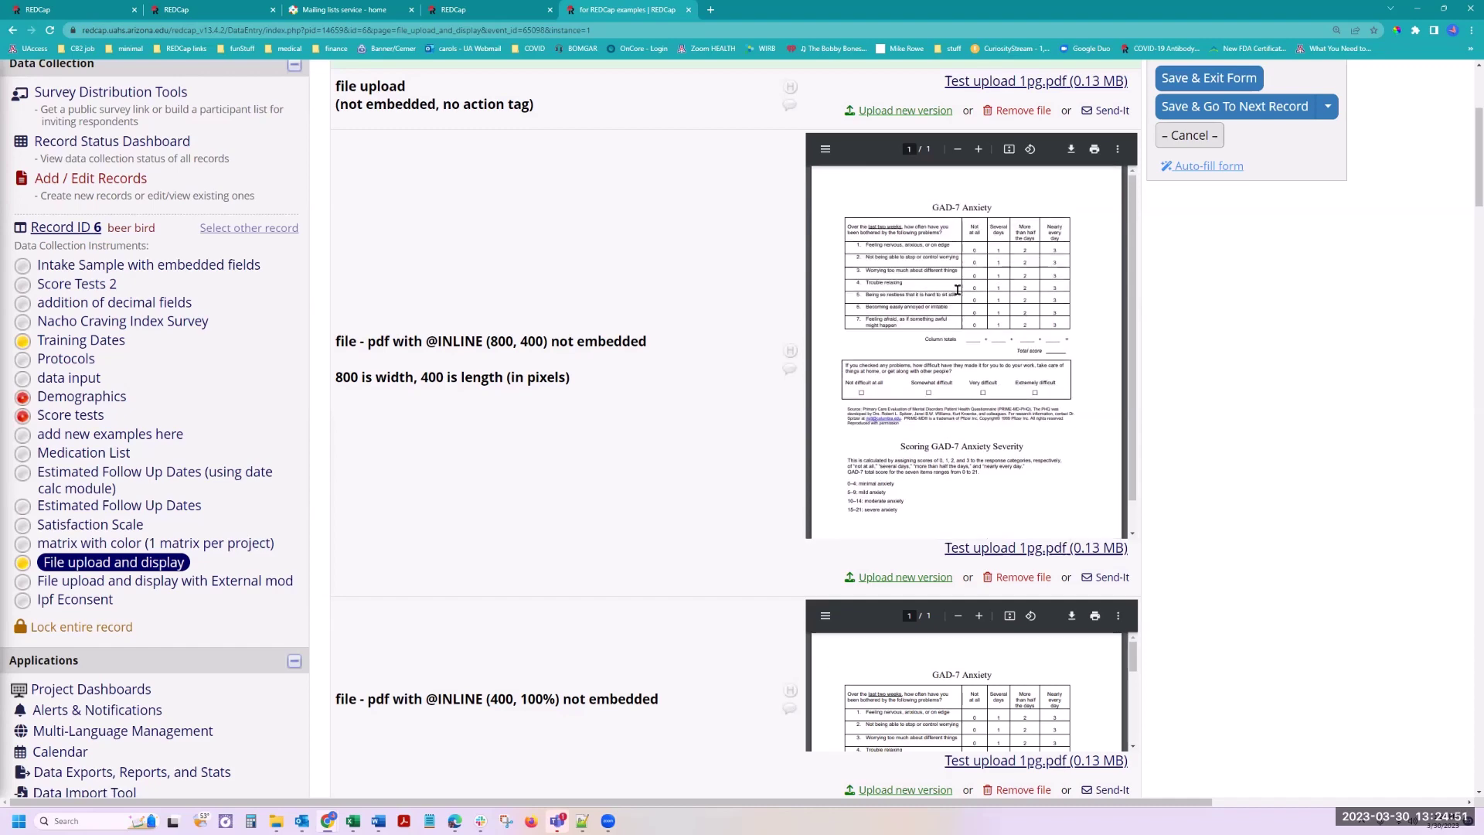
scroll(694, 371, down, 4)
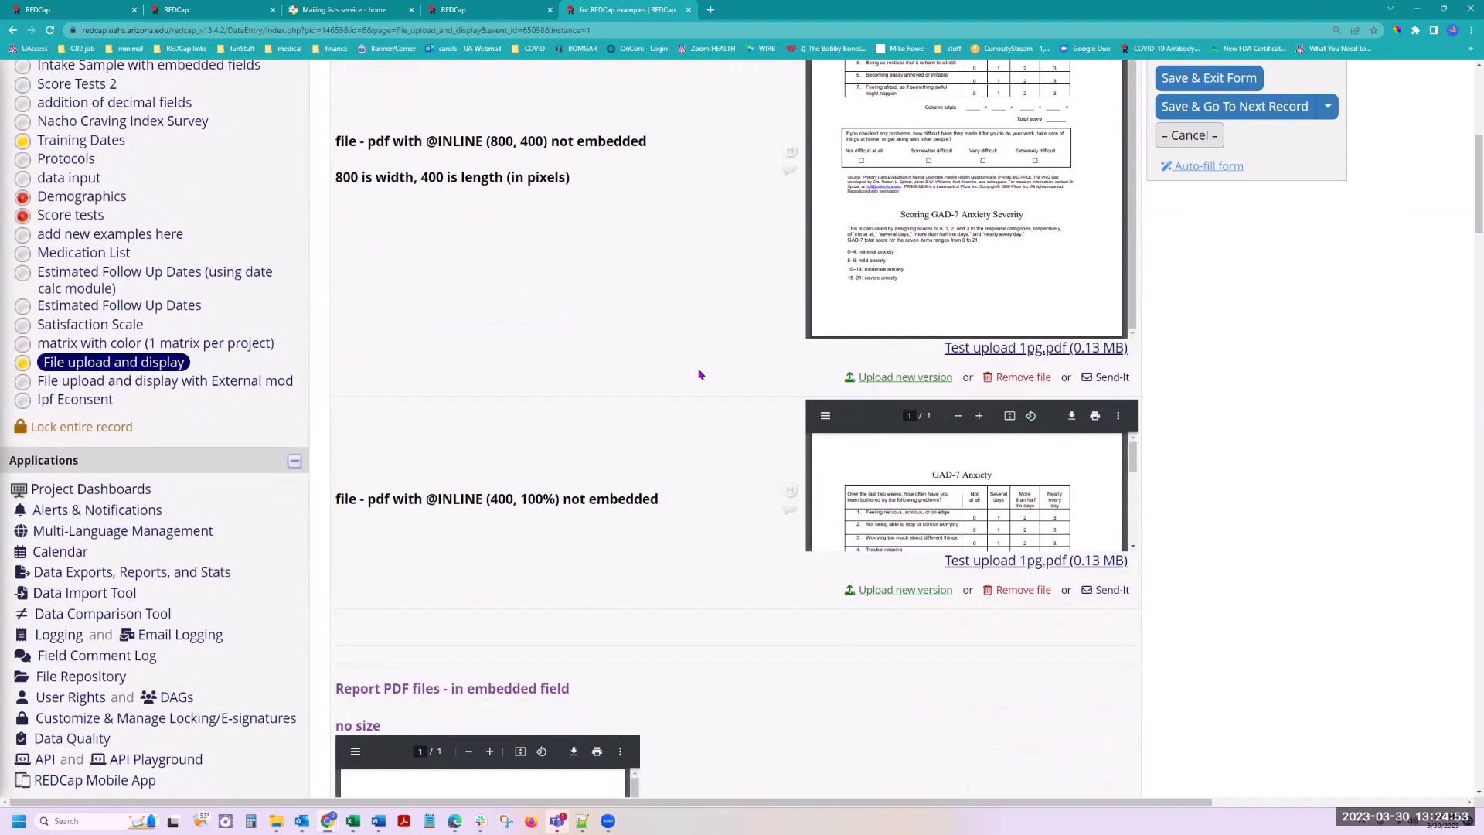
drag(480, 356, 564, 359)
click(1011, 354)
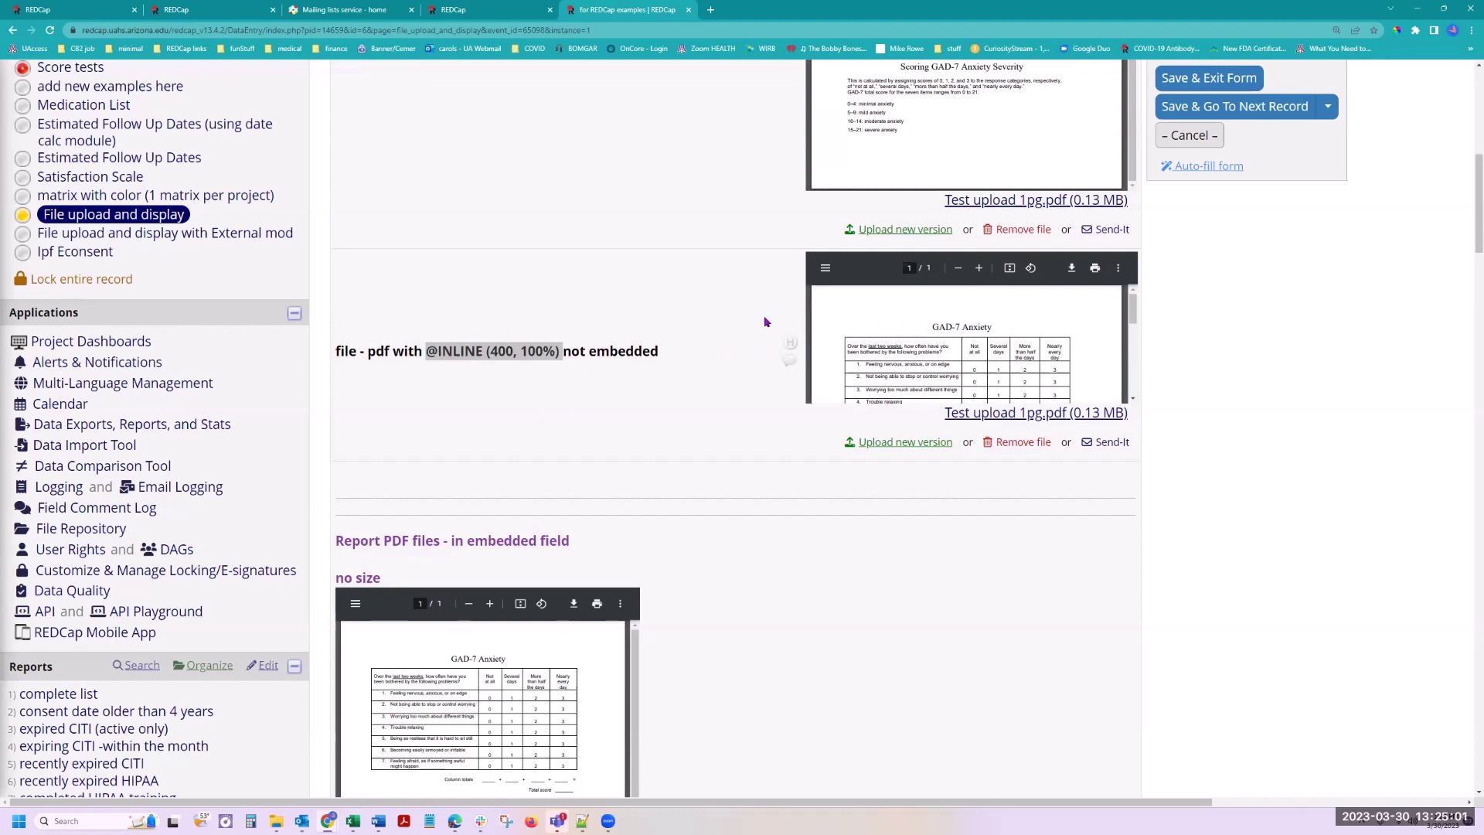
Step: Scroll through the larger GAD-7 viewers, zooming out once to reach the 800, 1100 one
scroll(697, 342, down, 3)
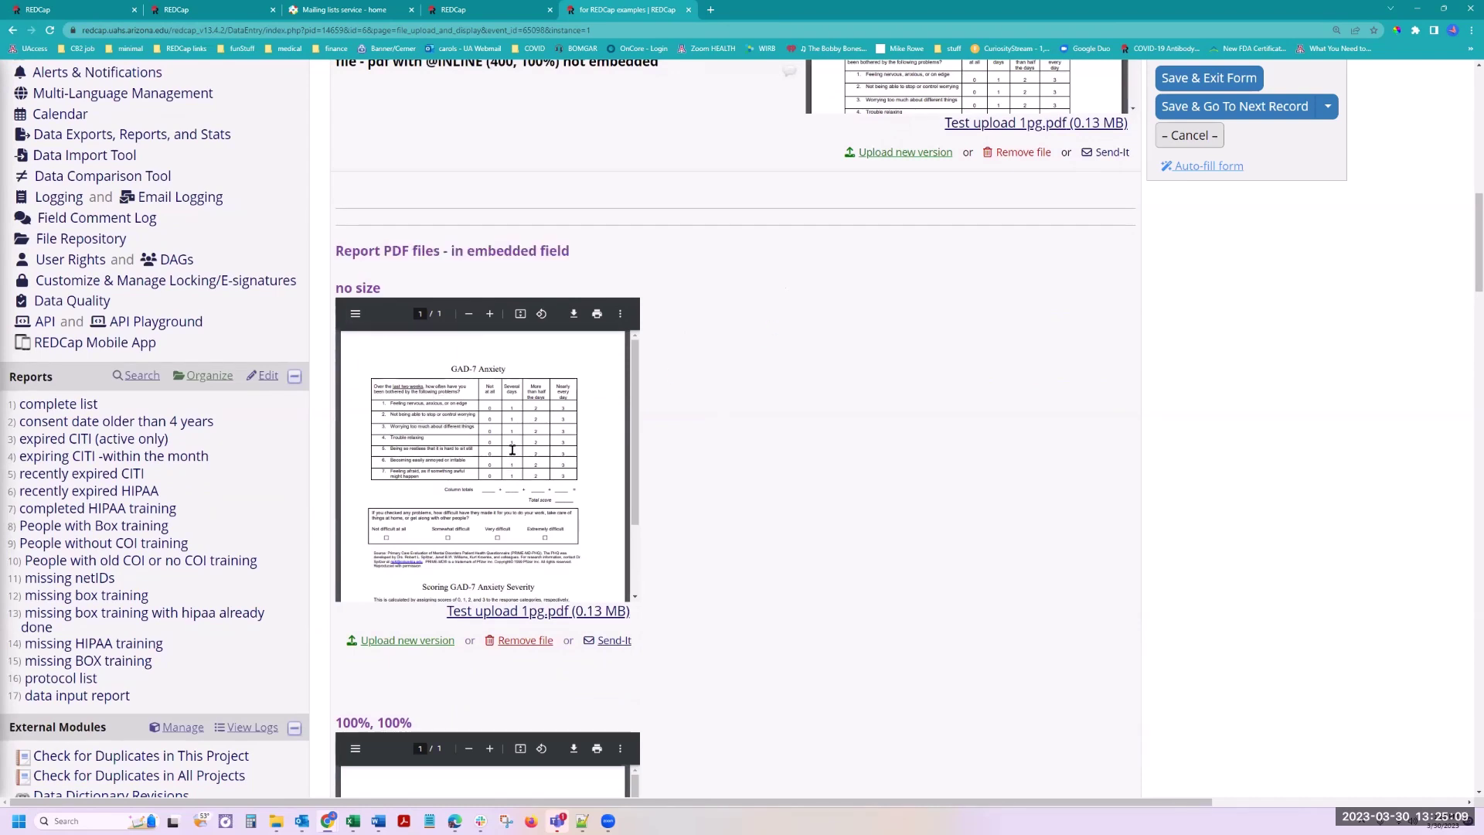
scroll(538, 437, down, 3)
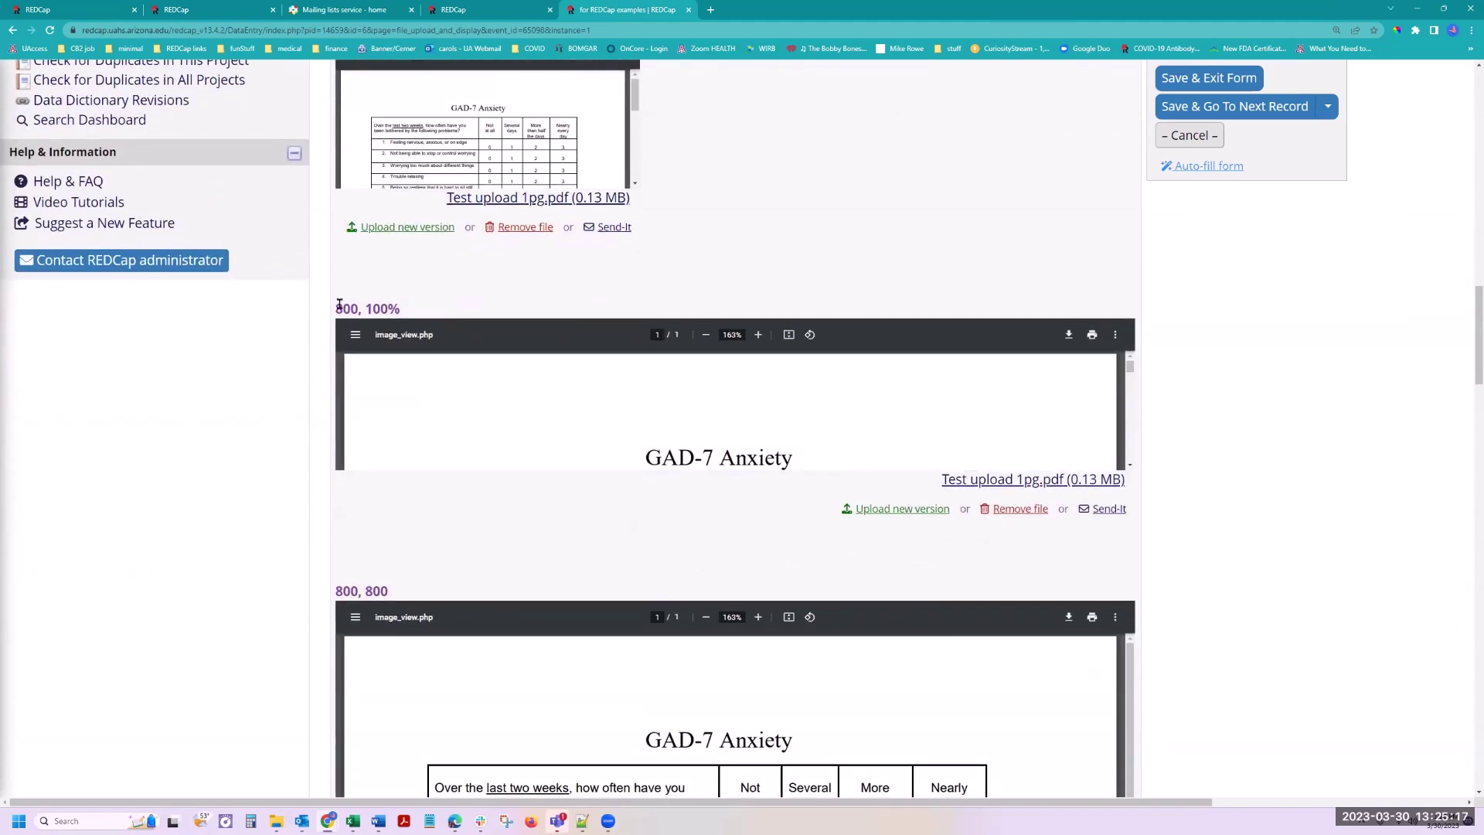
scroll(882, 396, down, 4)
scroll(877, 394, up, 4)
scroll(507, 500, down, 3)
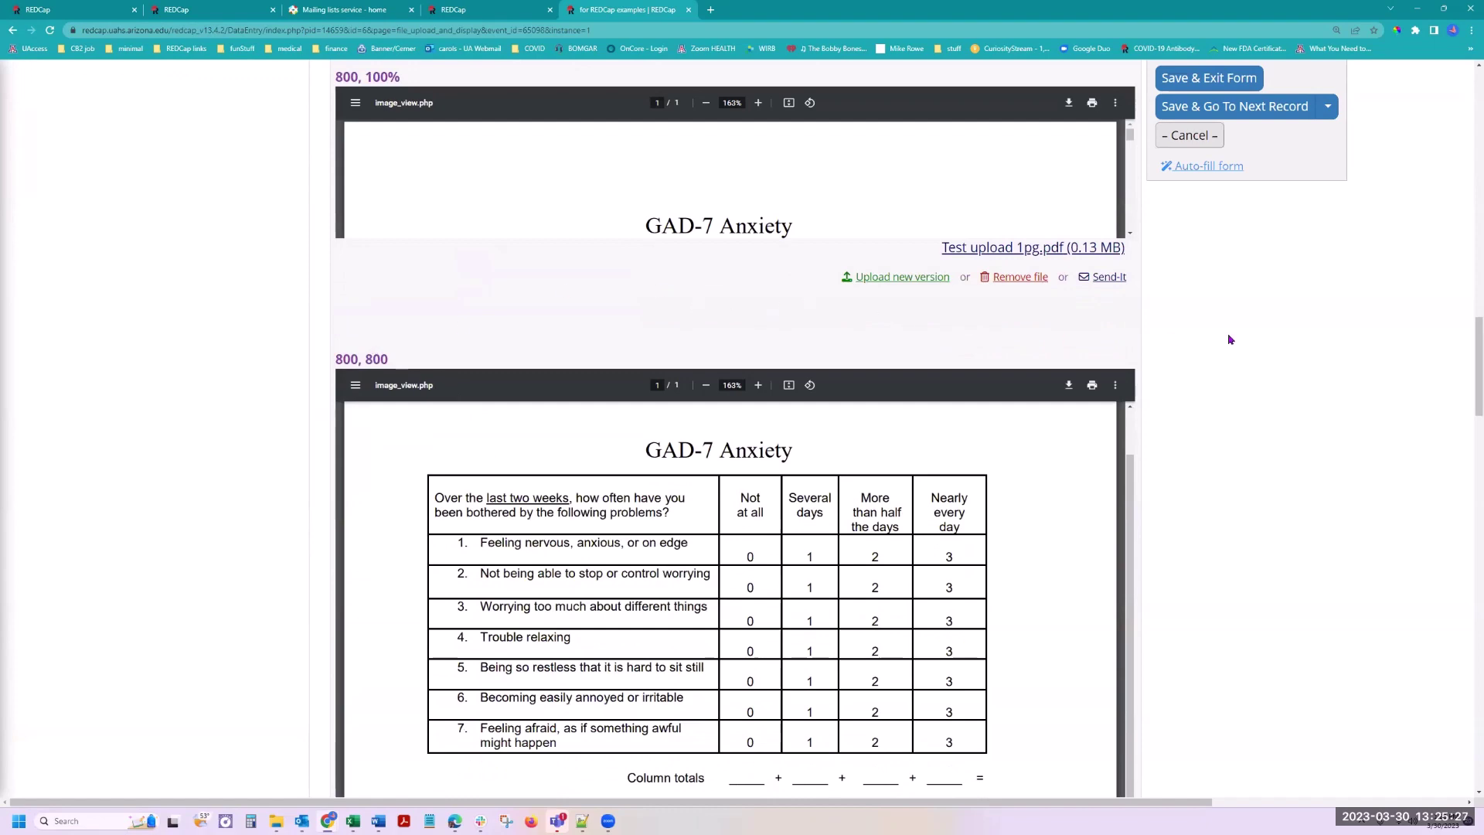
scroll(1233, 364, down, 7)
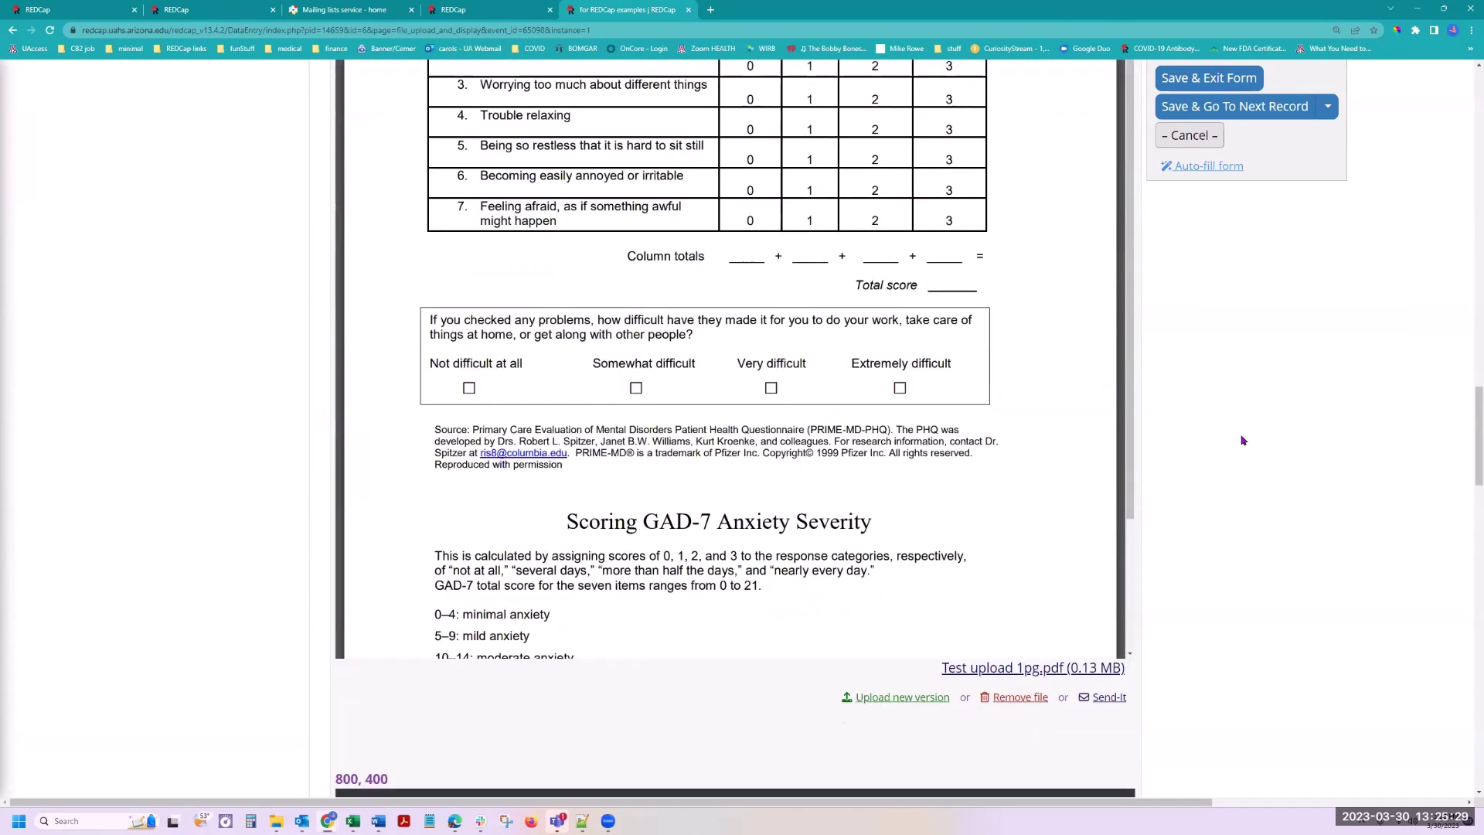
scroll(1242, 440, up, 3)
key(ctrl+minus)
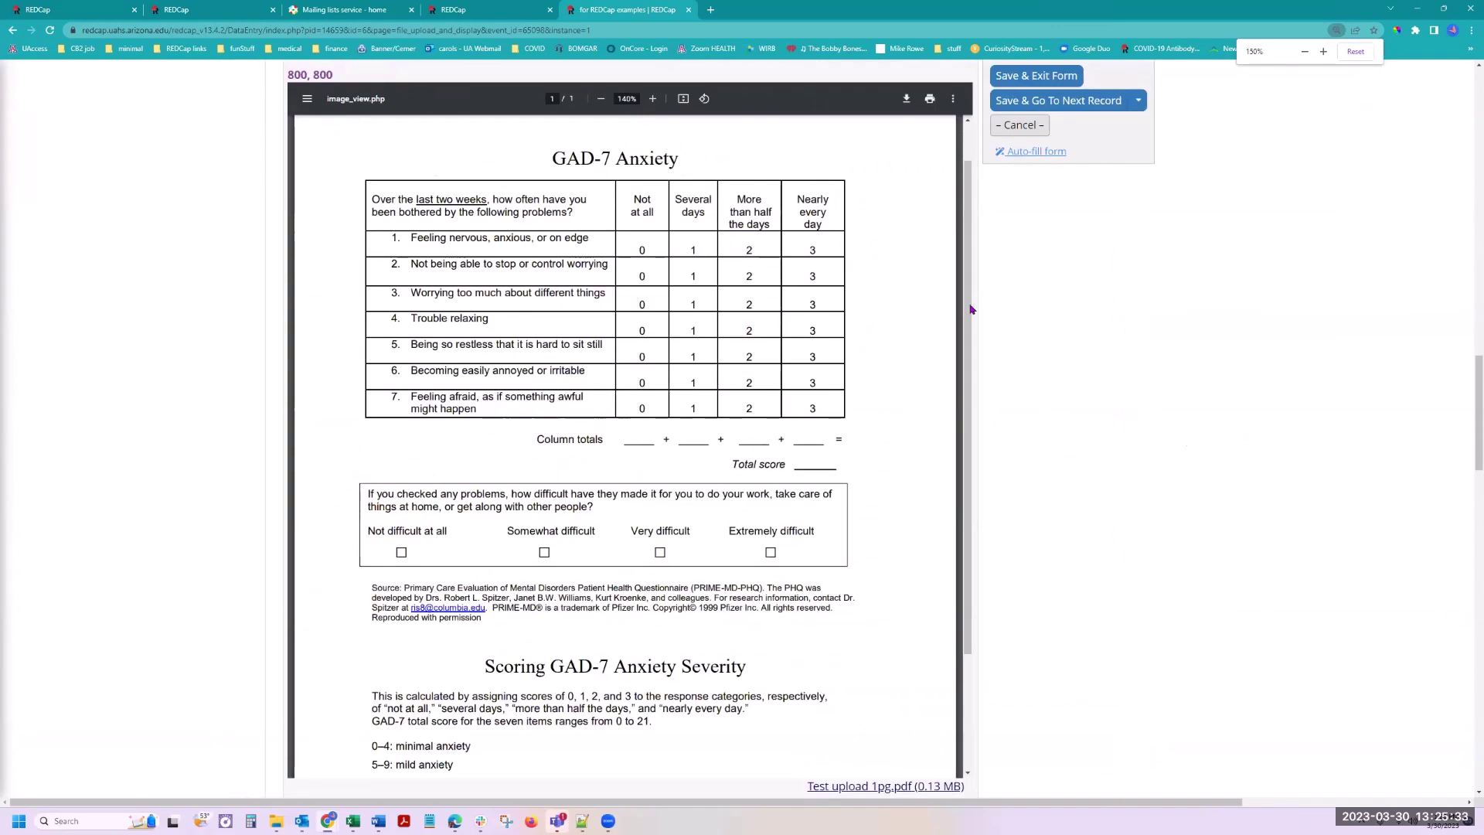
scroll(1073, 403, down, 8)
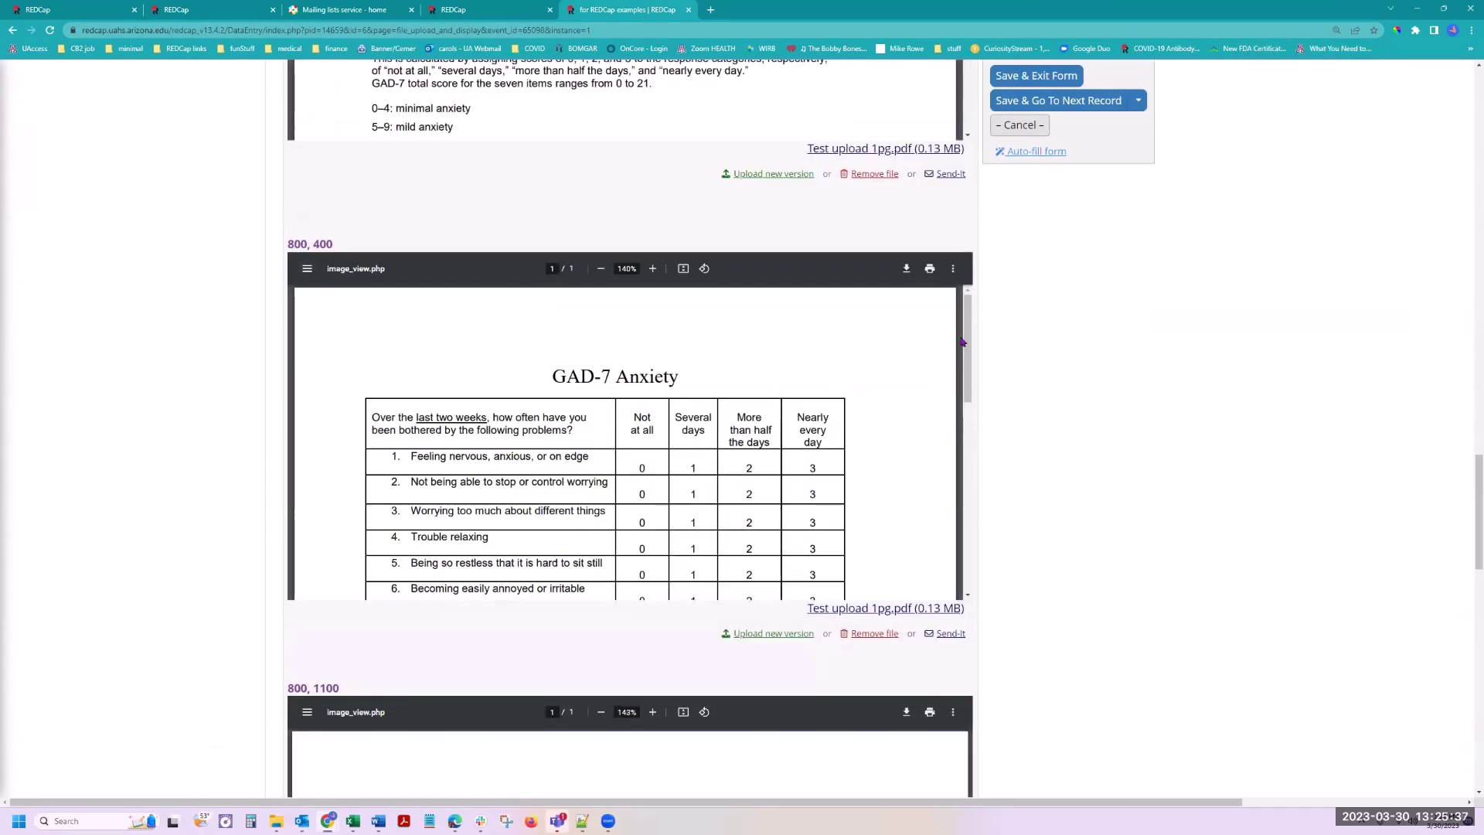
mouse_move(969, 387)
mouse_down()
mouse_move(969, 580)
mouse_move(969, 382)
mouse_up()
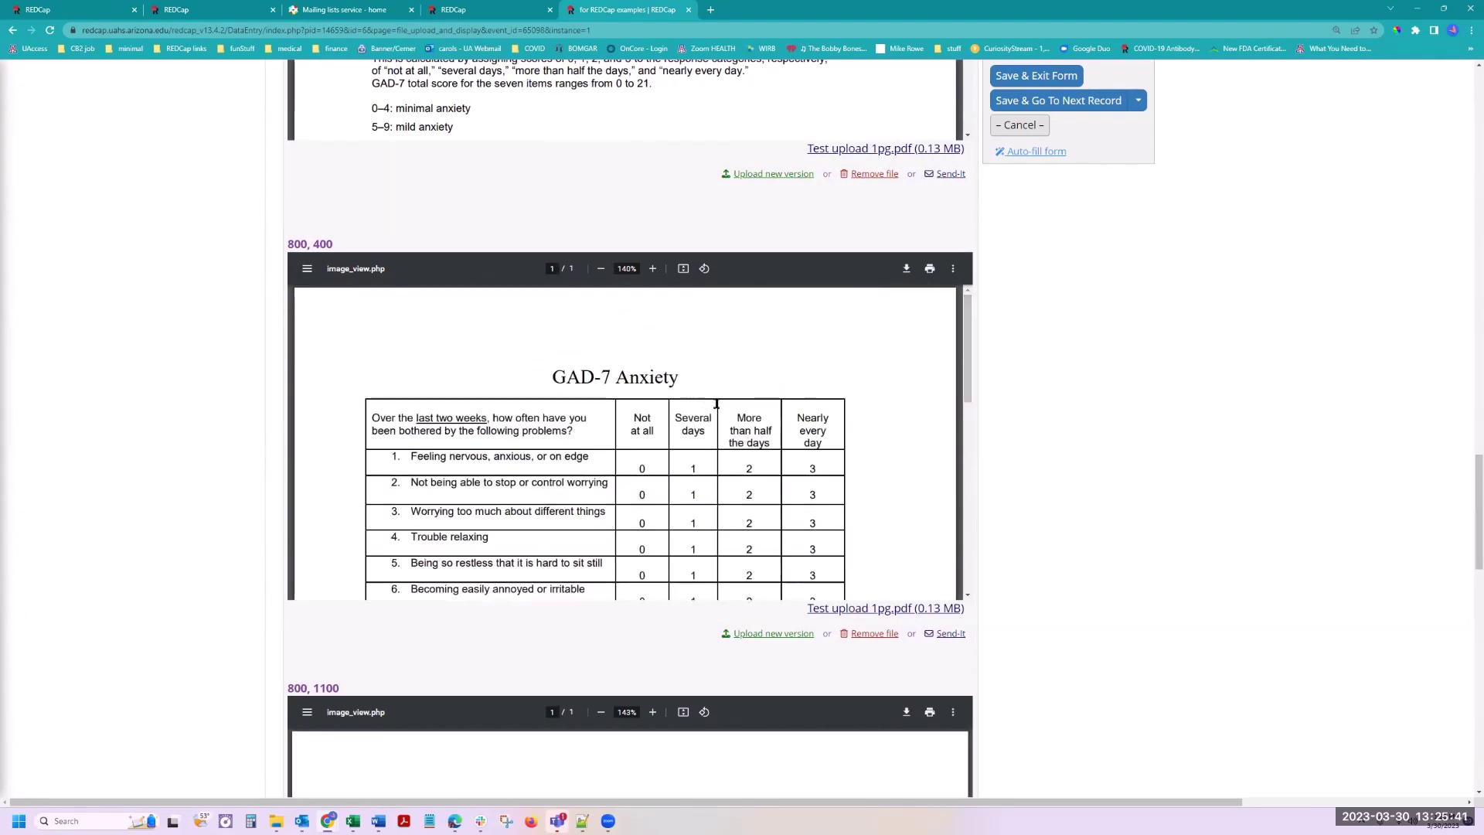
scroll(1061, 493, down, 7)
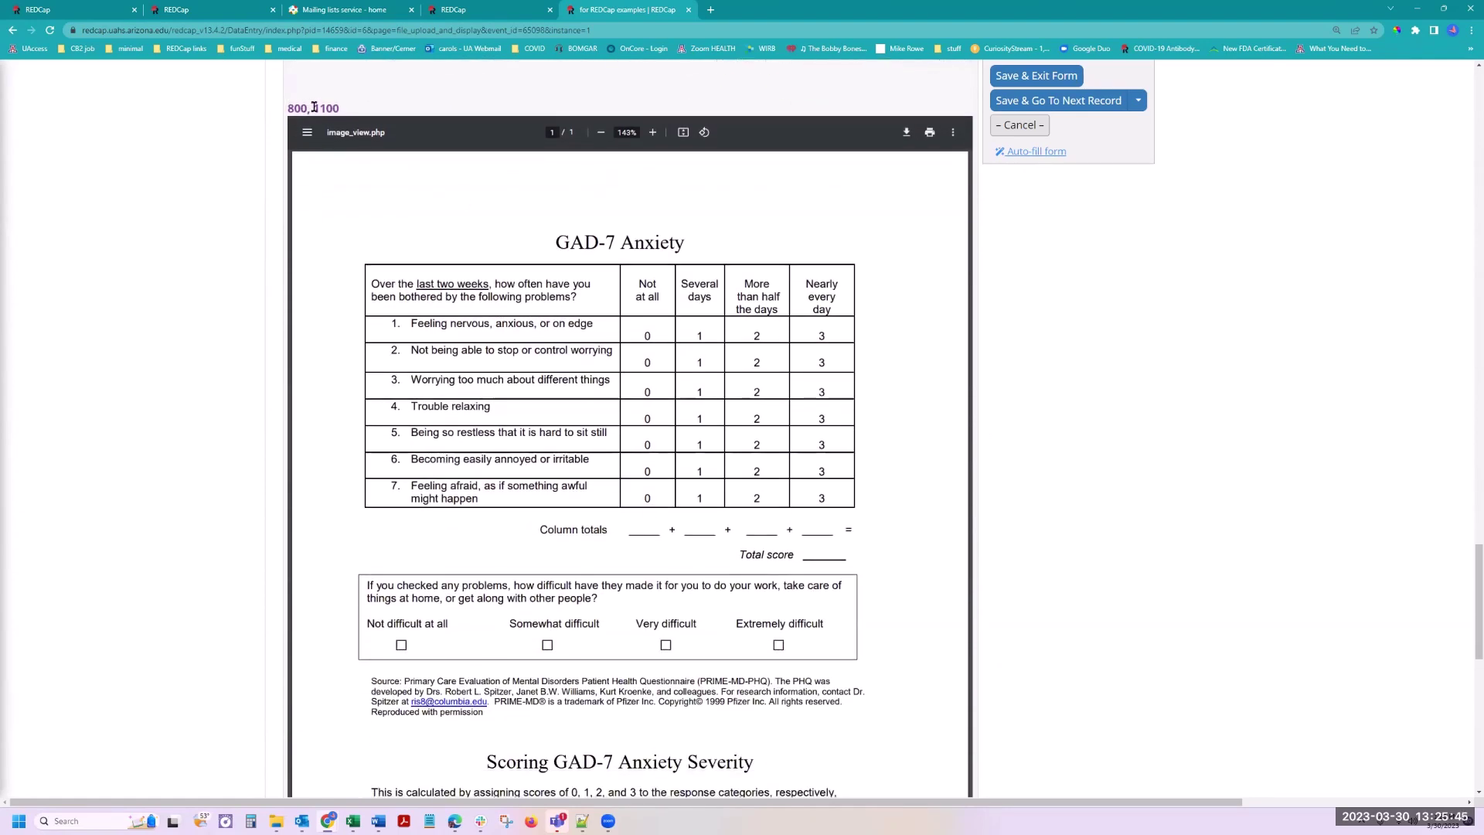
scroll(812, 410, down, 4)
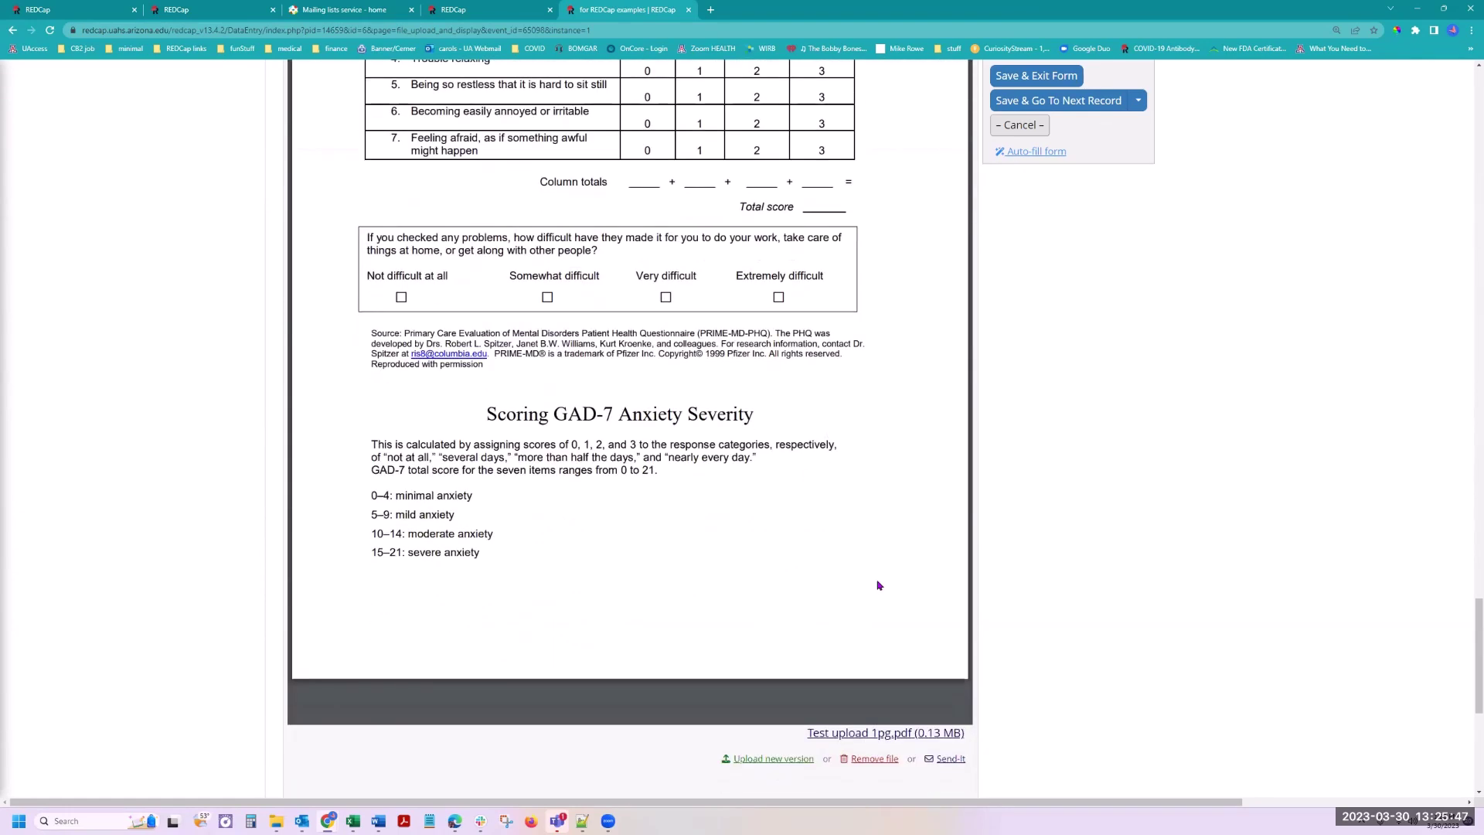
scroll(877, 586, up, 4)
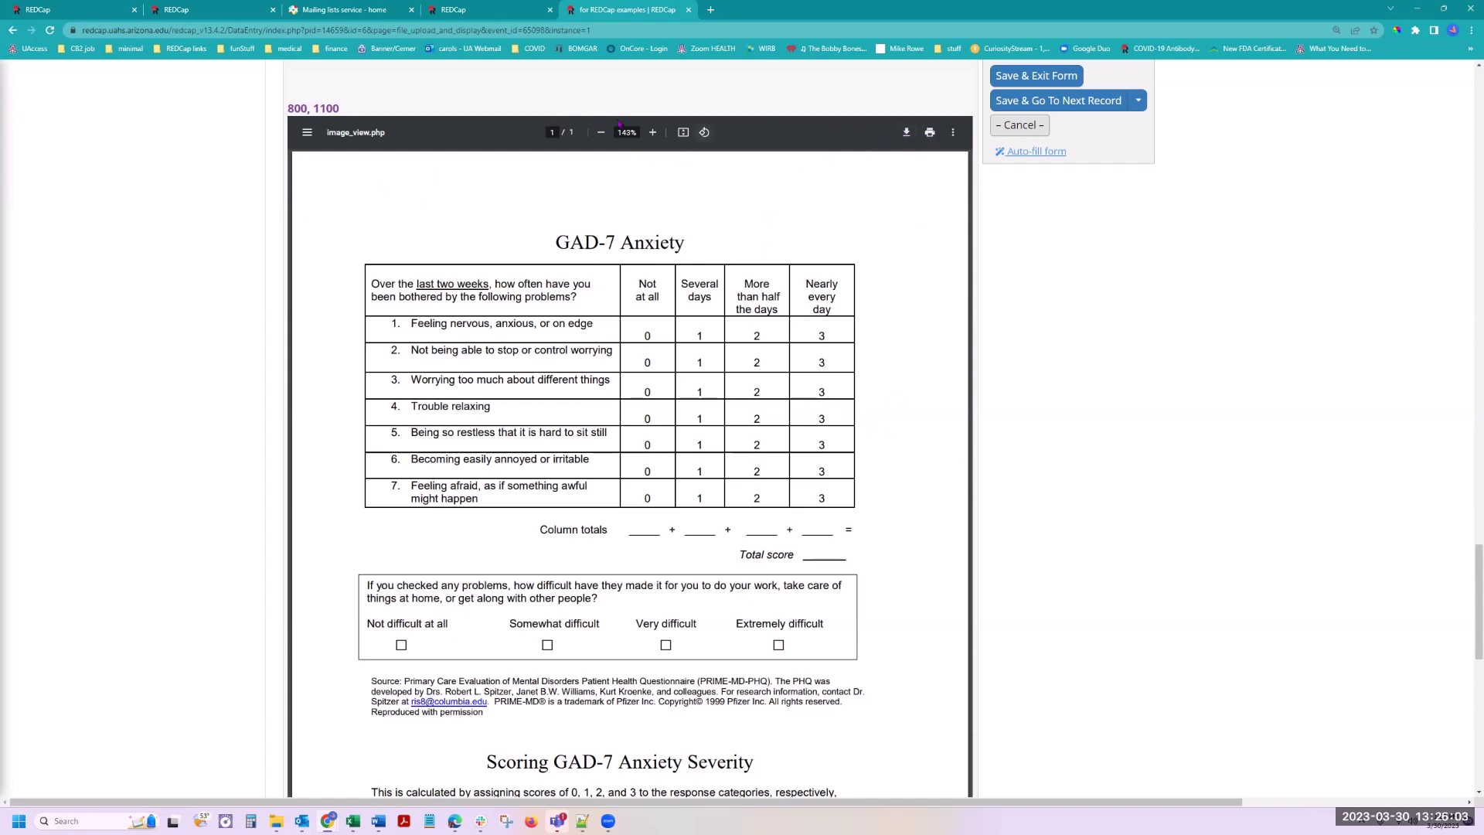
scroll(1021, 408, down, 7)
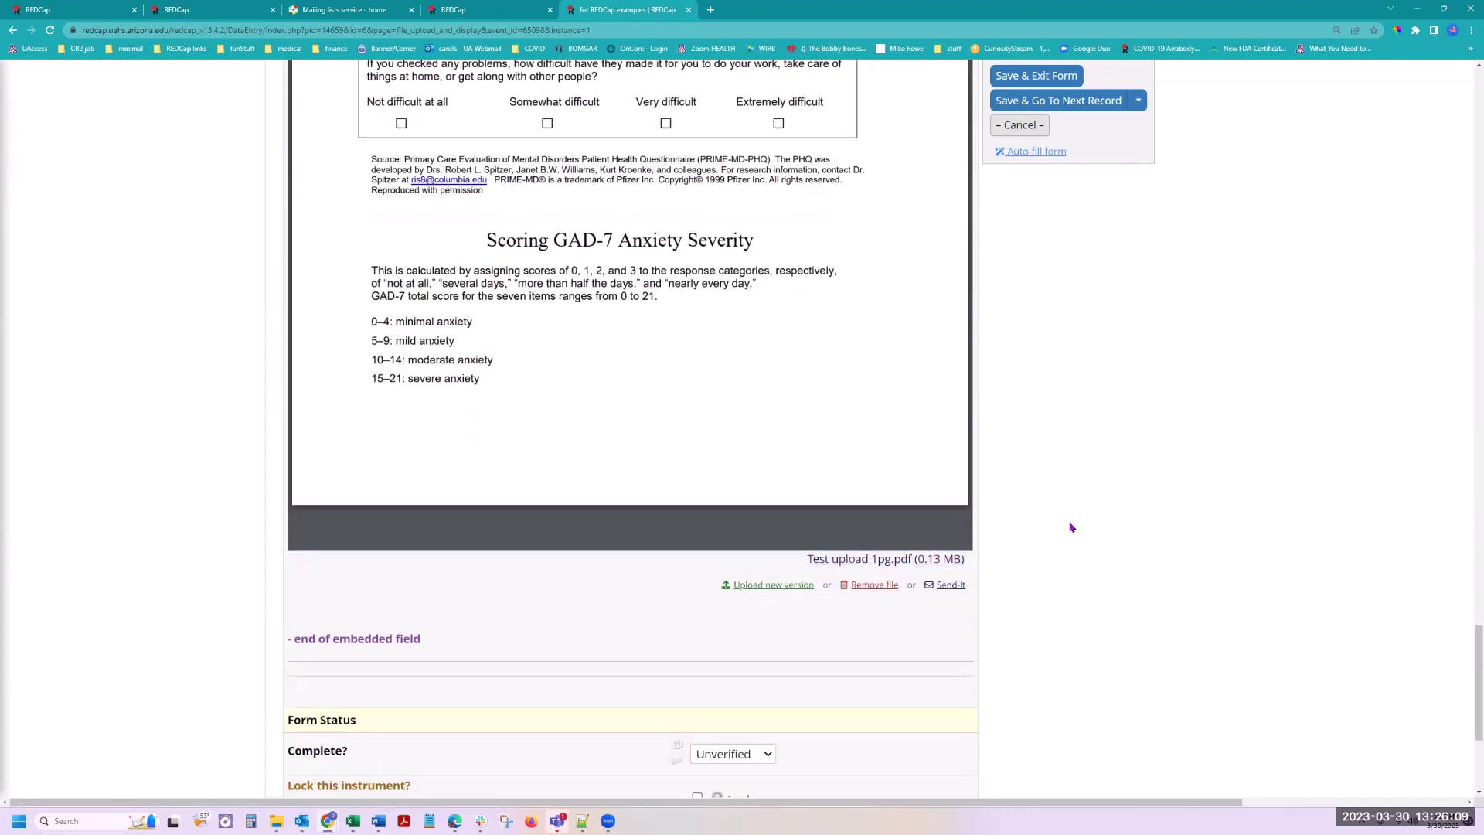
scroll(1071, 528, up, 7)
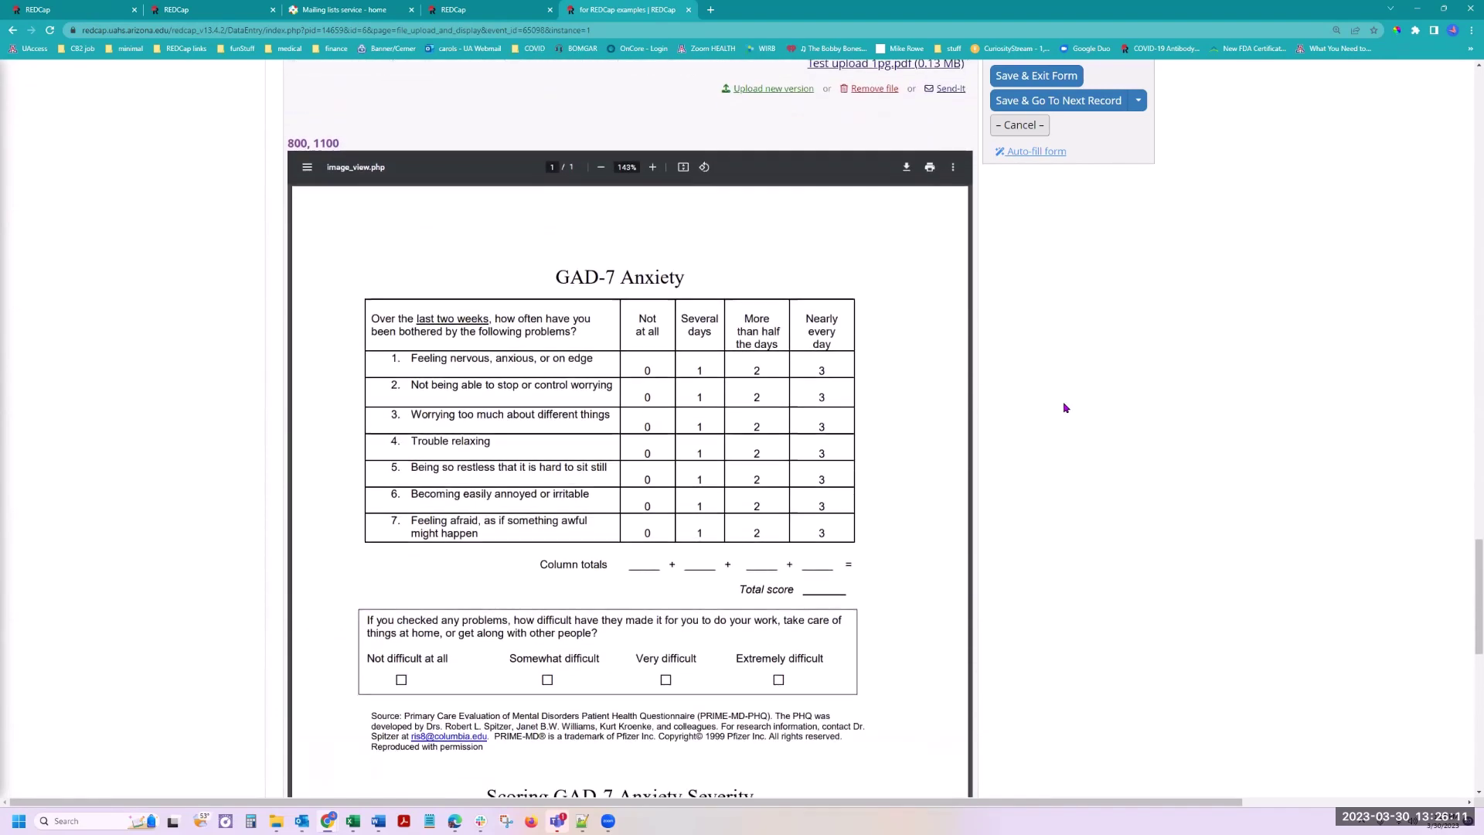
scroll(1064, 407, down, 1)
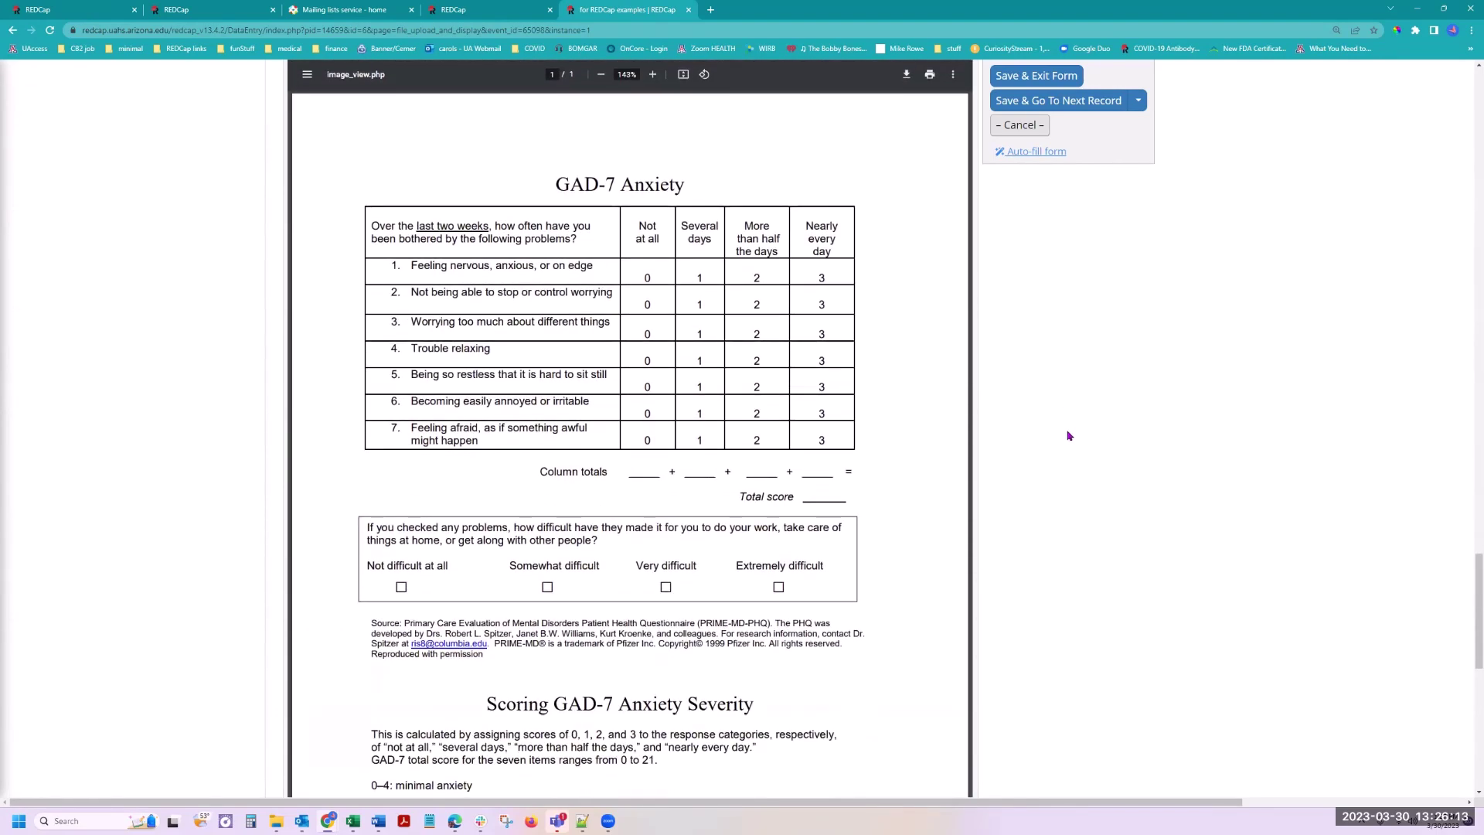
scroll(1068, 434, down, 8)
scroll(850, 468, up, 10)
scroll(850, 468, up, 5)
scroll(850, 468, up, 2)
scroll(1053, 455, up, 10)
scroll(1053, 454, up, 6)
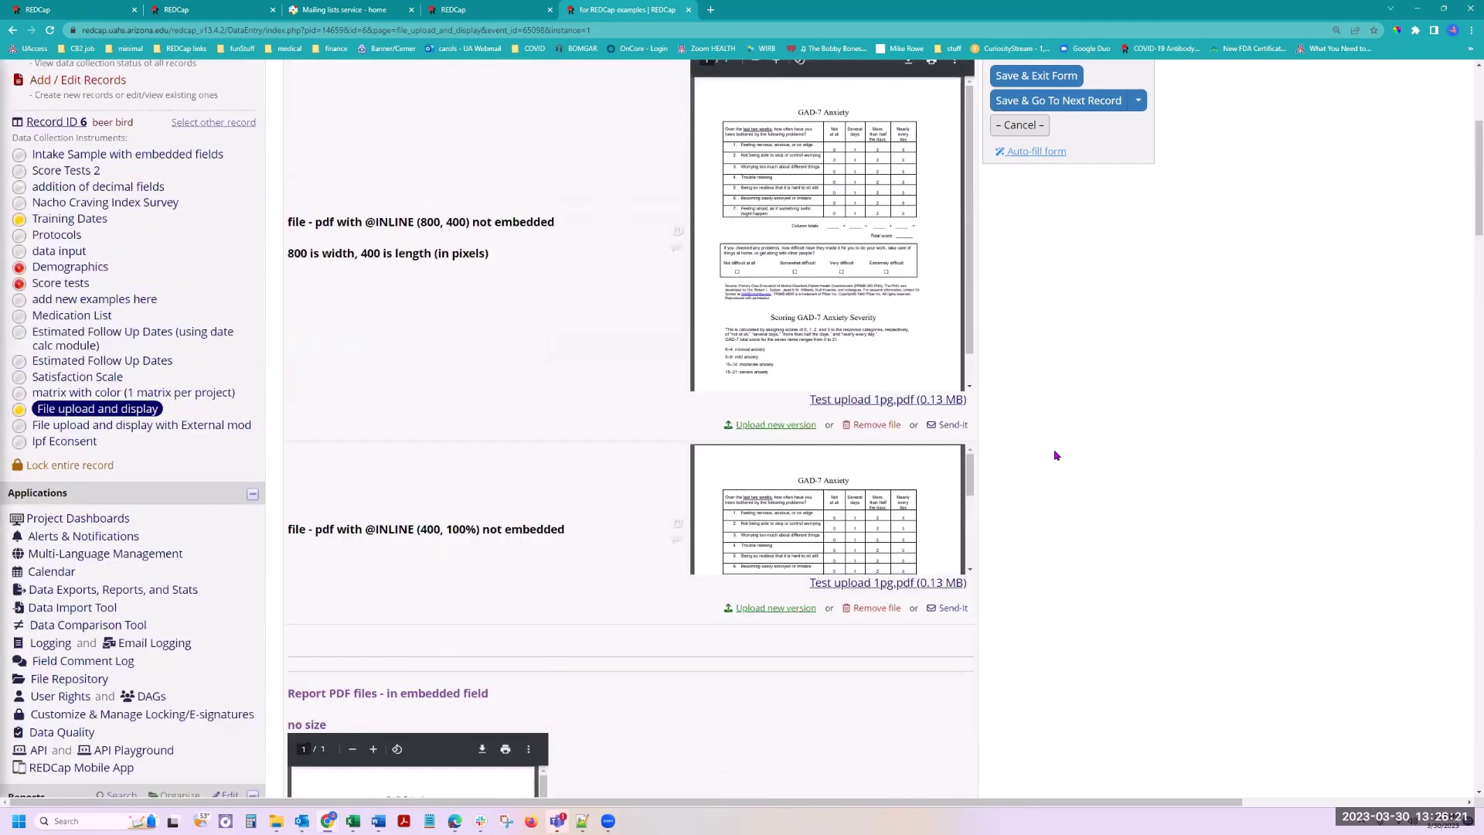
scroll(116, 402, up, 5)
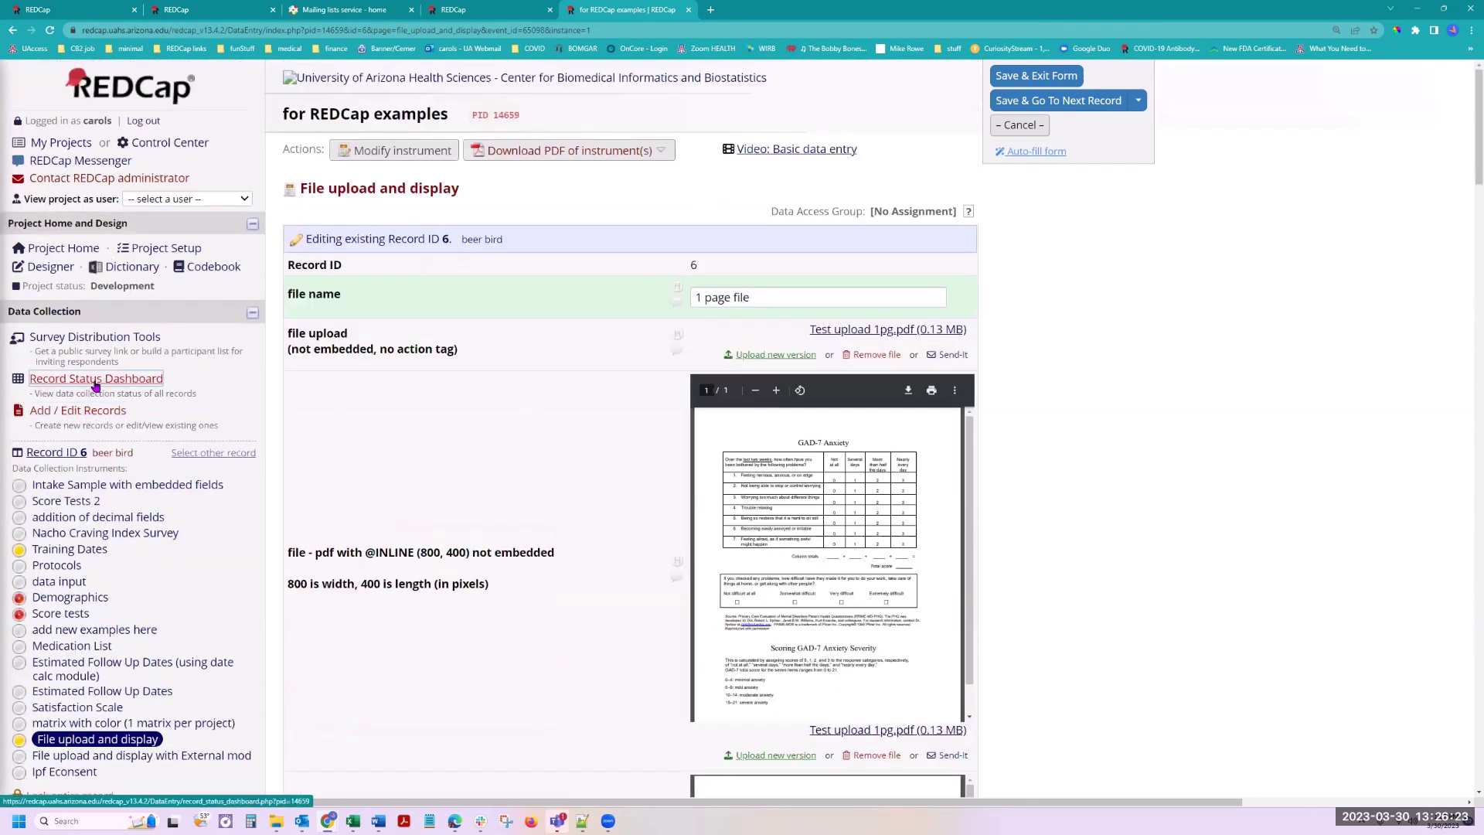
Step: From the Record Status Dashboard, open record 7's File upload and display form
click(96, 378)
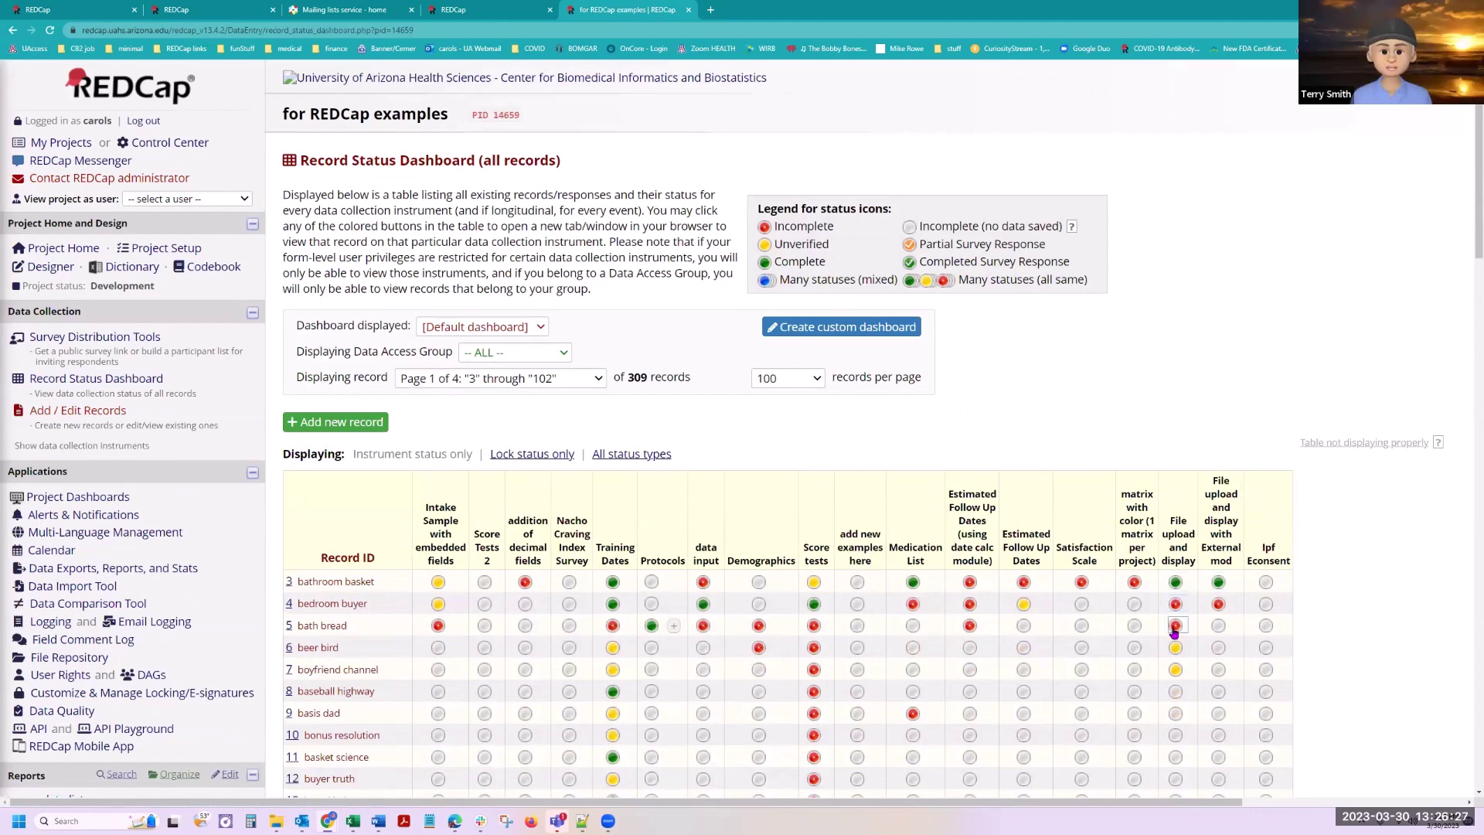
click(1176, 671)
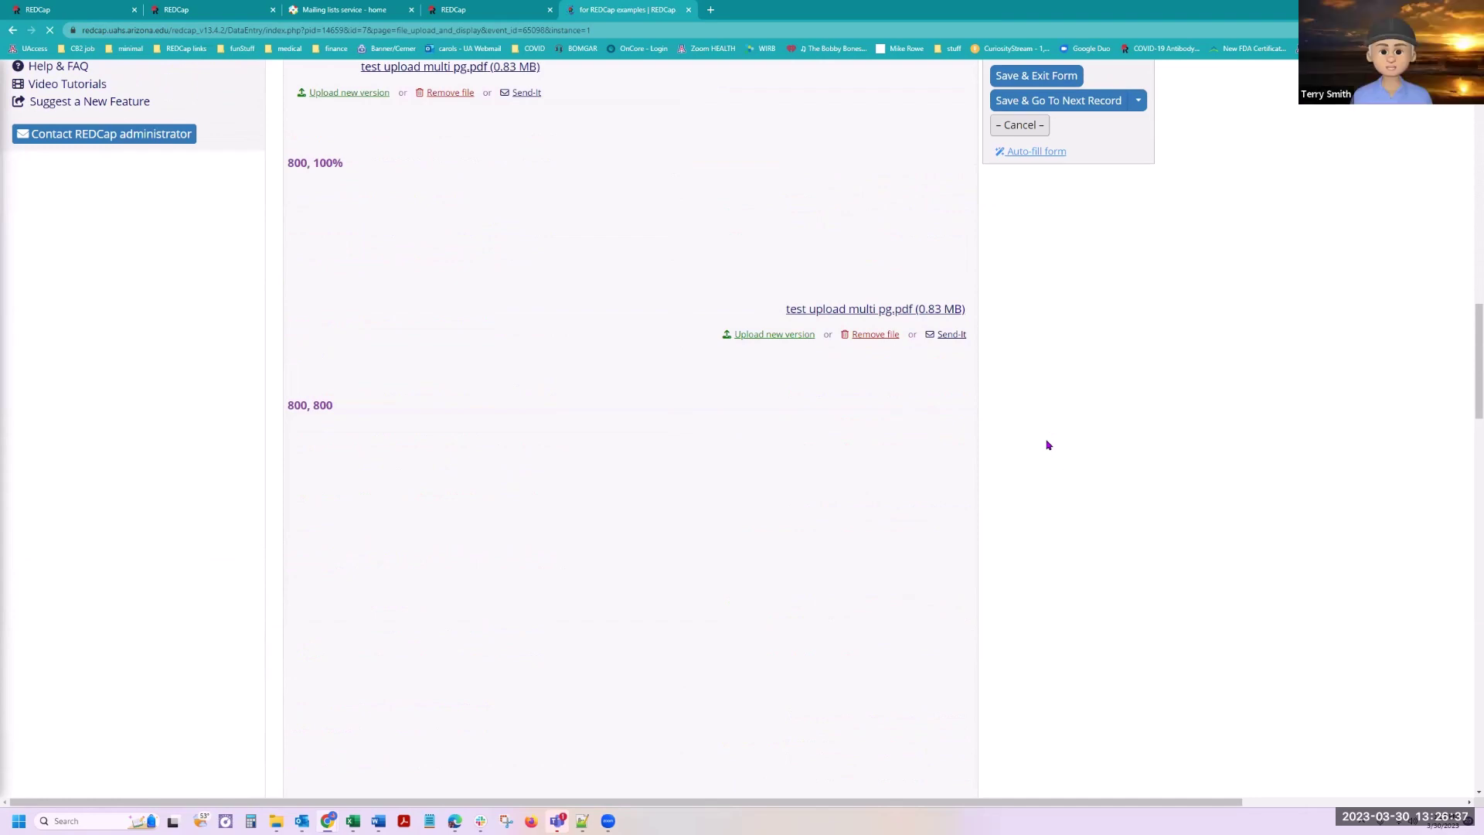
scroll(711, 423, down, 17)
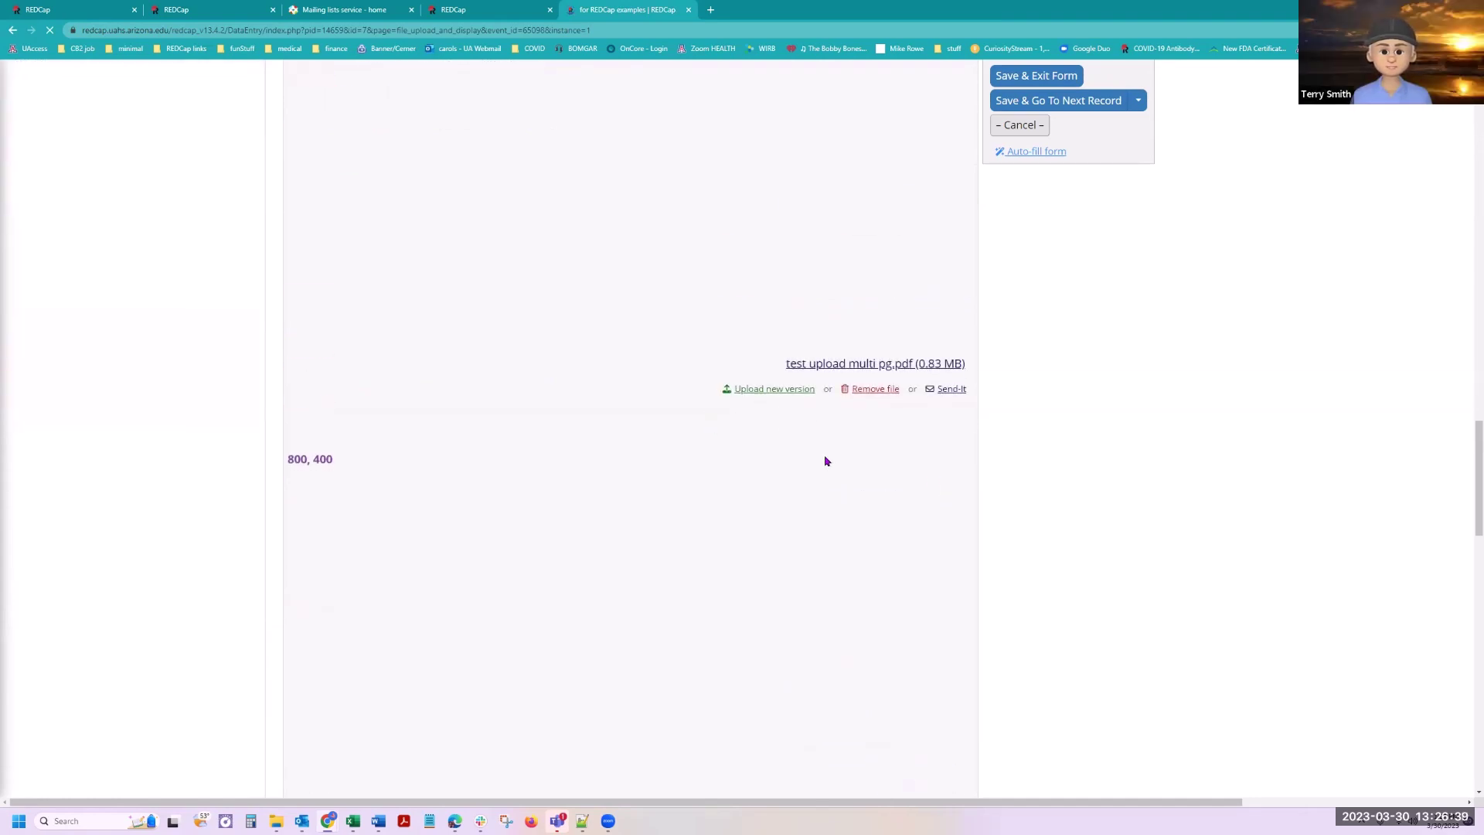
scroll(1059, 510, down, 10)
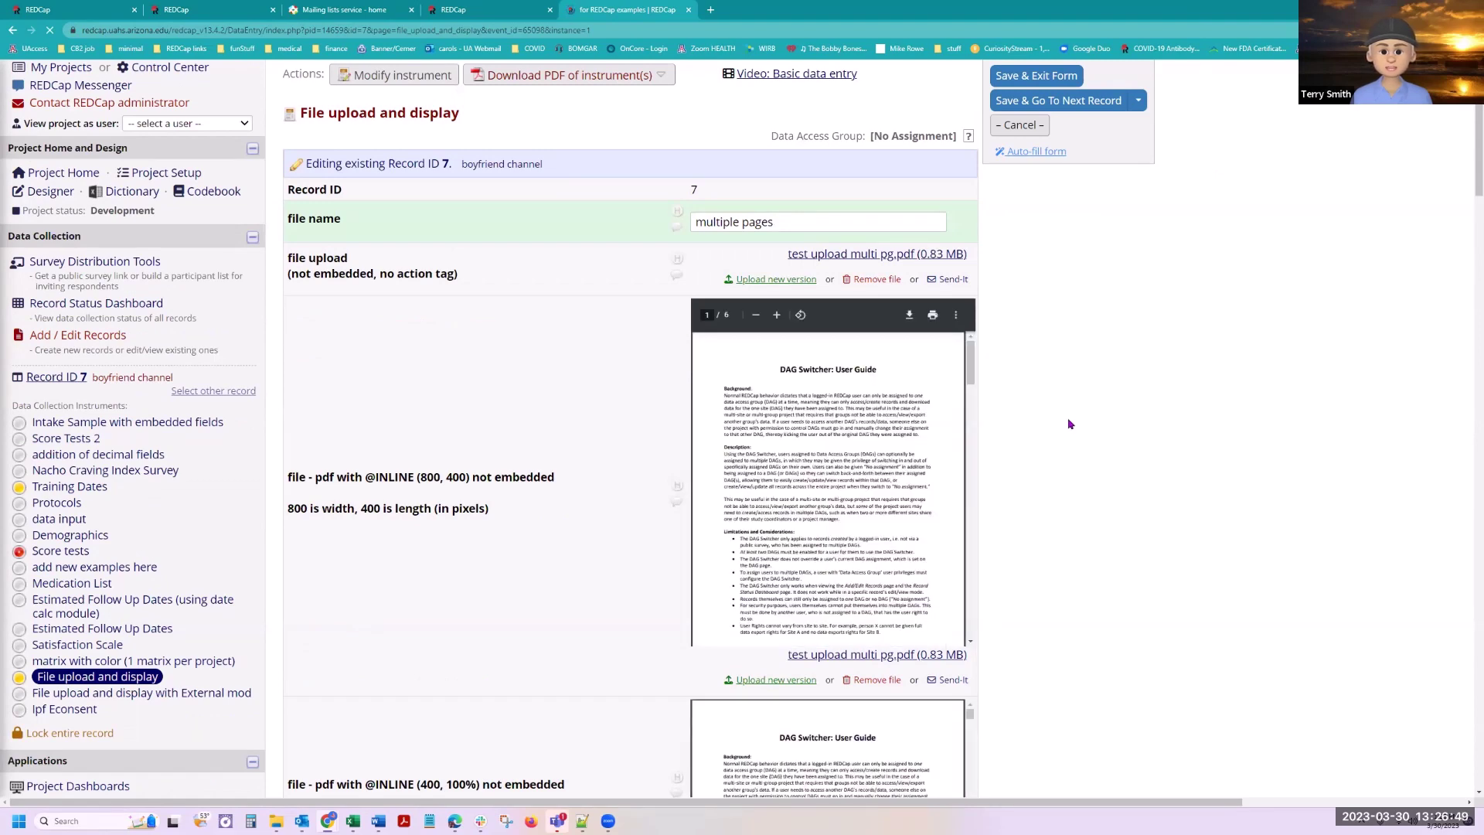
scroll(1078, 431, down, 1)
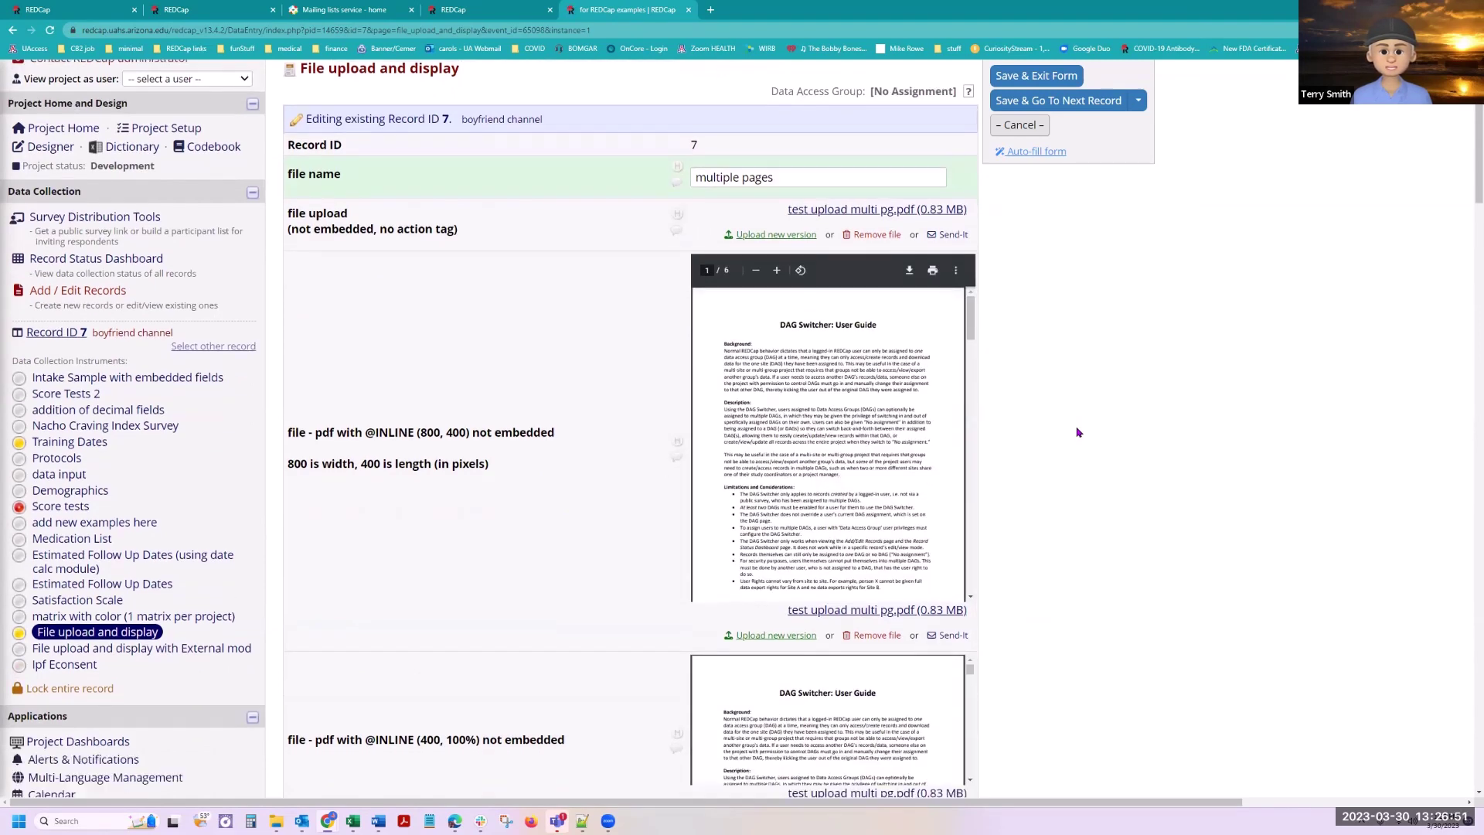
scroll(1077, 431, down, 4)
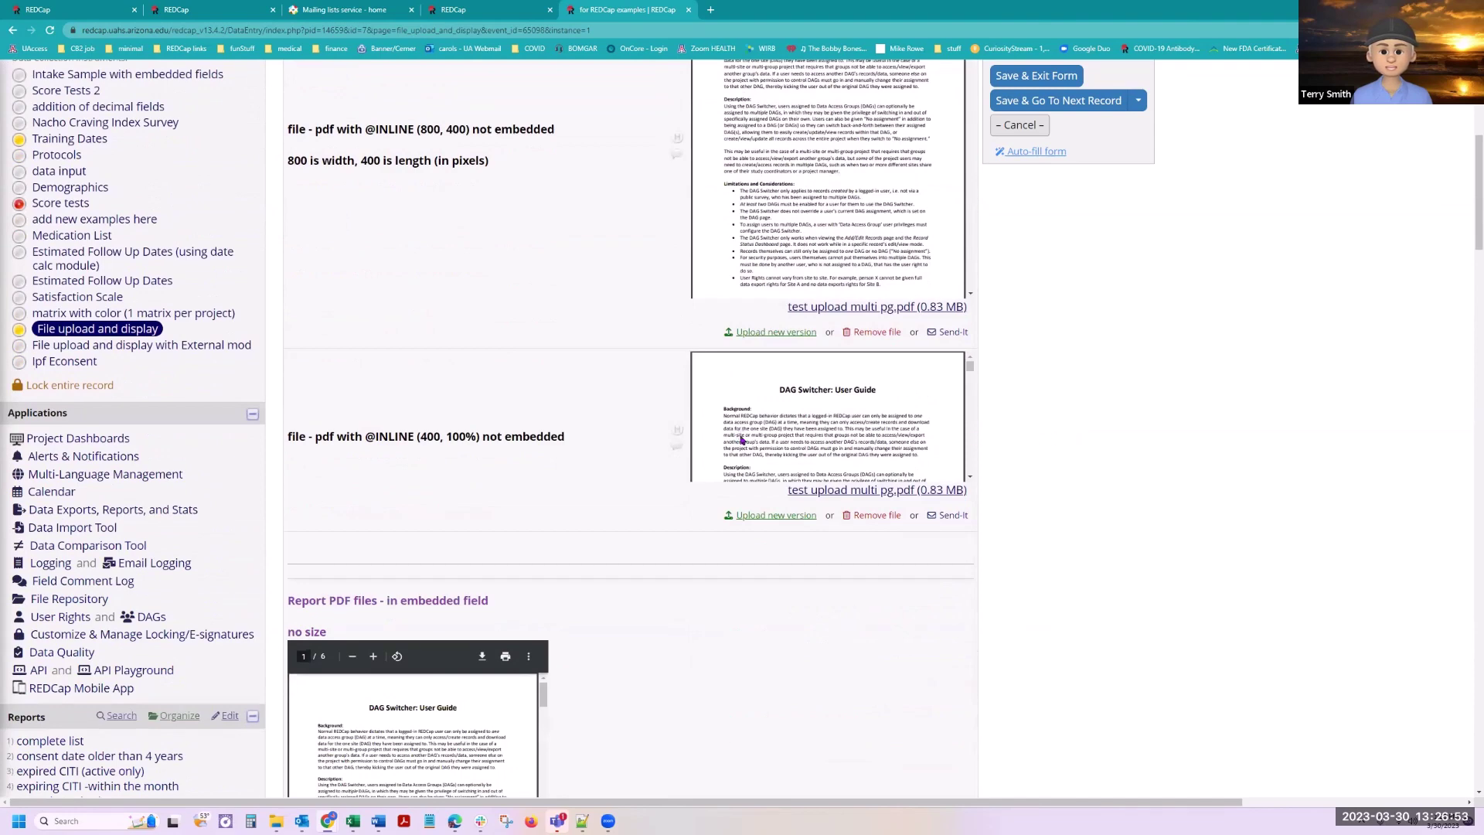
scroll(1032, 483, down, 4)
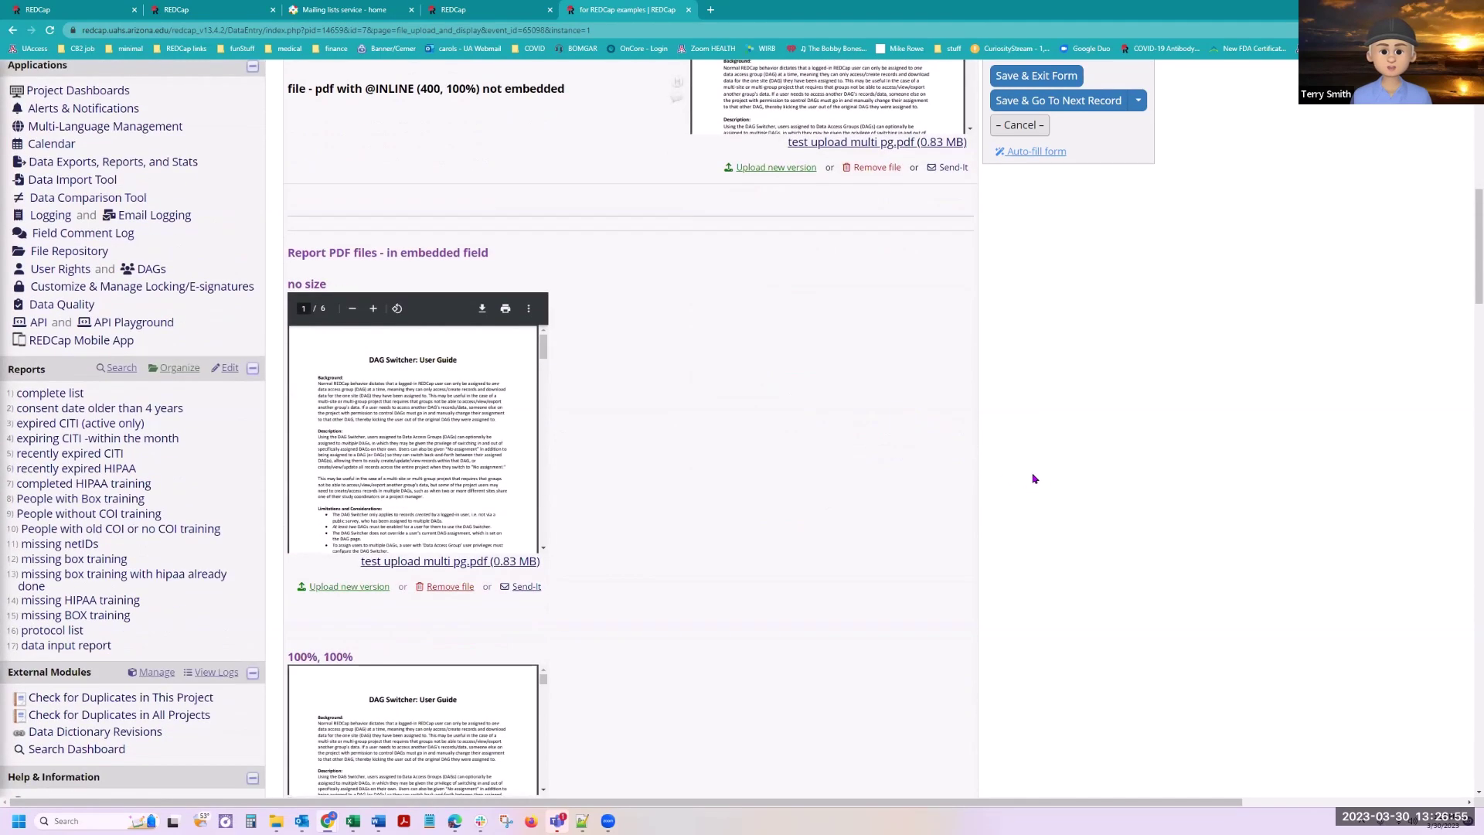
scroll(1033, 479, down, 10)
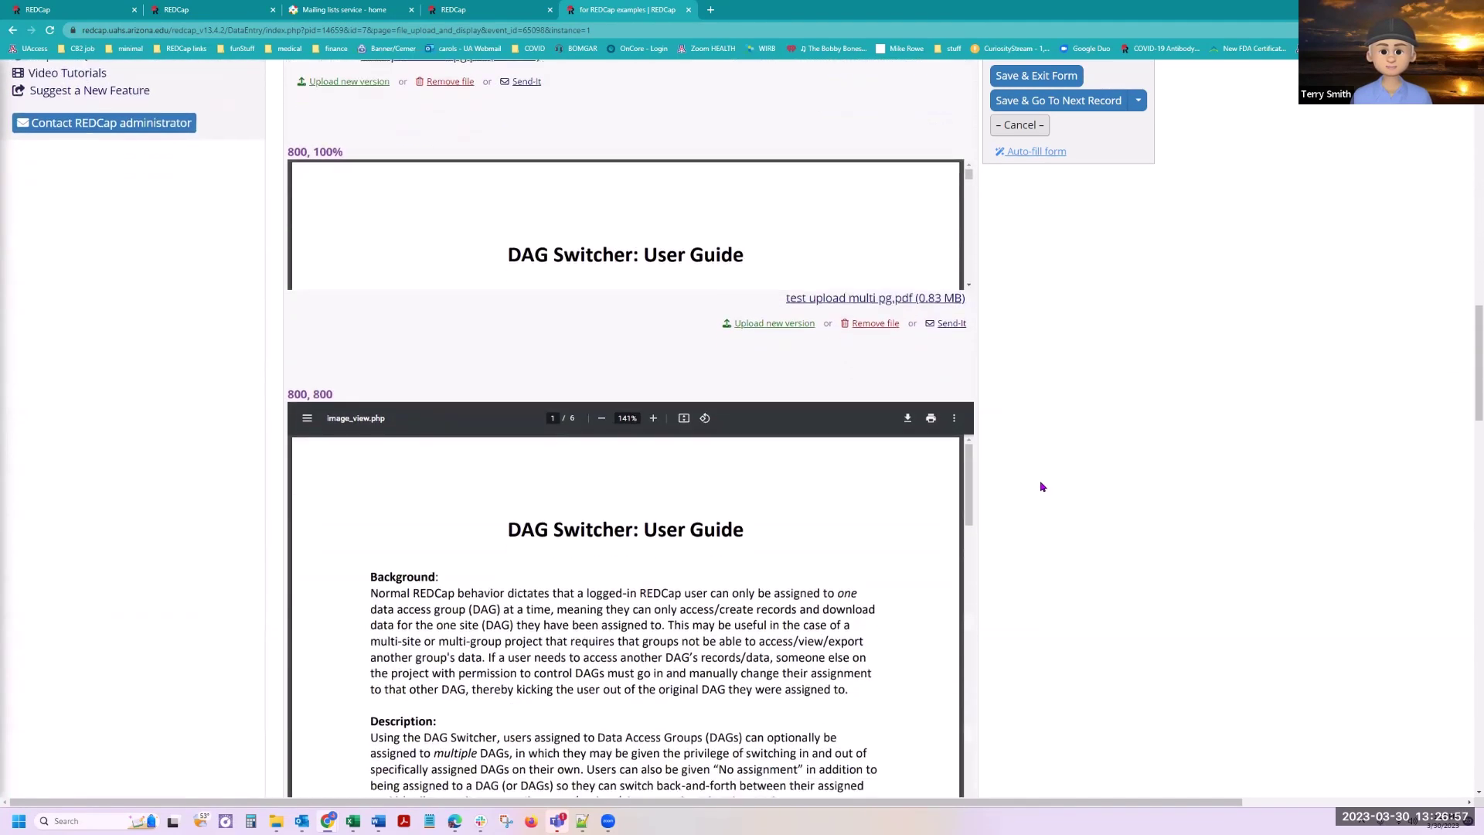
scroll(1041, 487, down, 10)
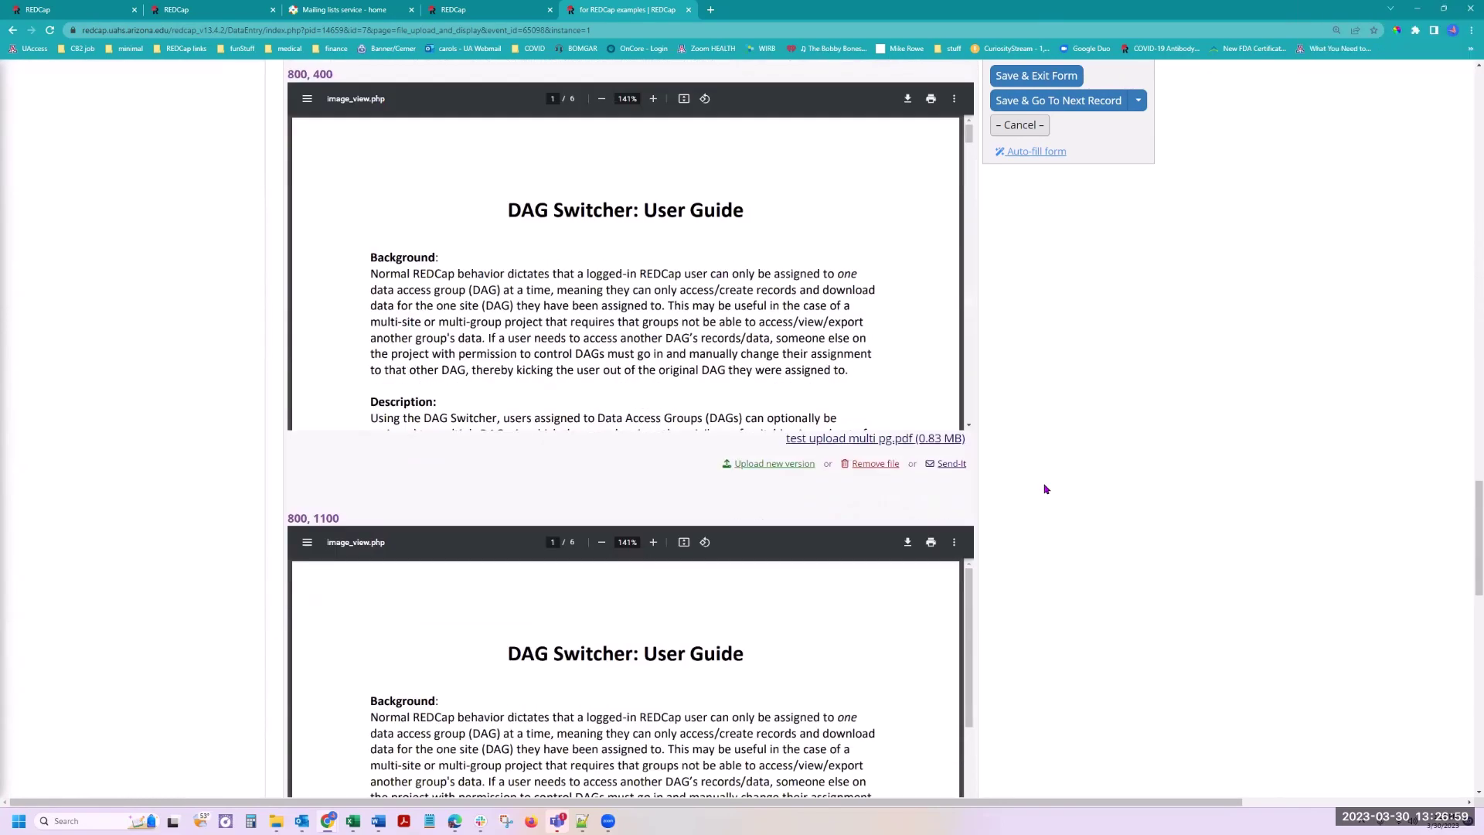
scroll(1044, 489, down, 2)
scroll(1044, 490, down, 8)
scroll(1047, 492, up, 4)
scroll(1046, 492, down, 8)
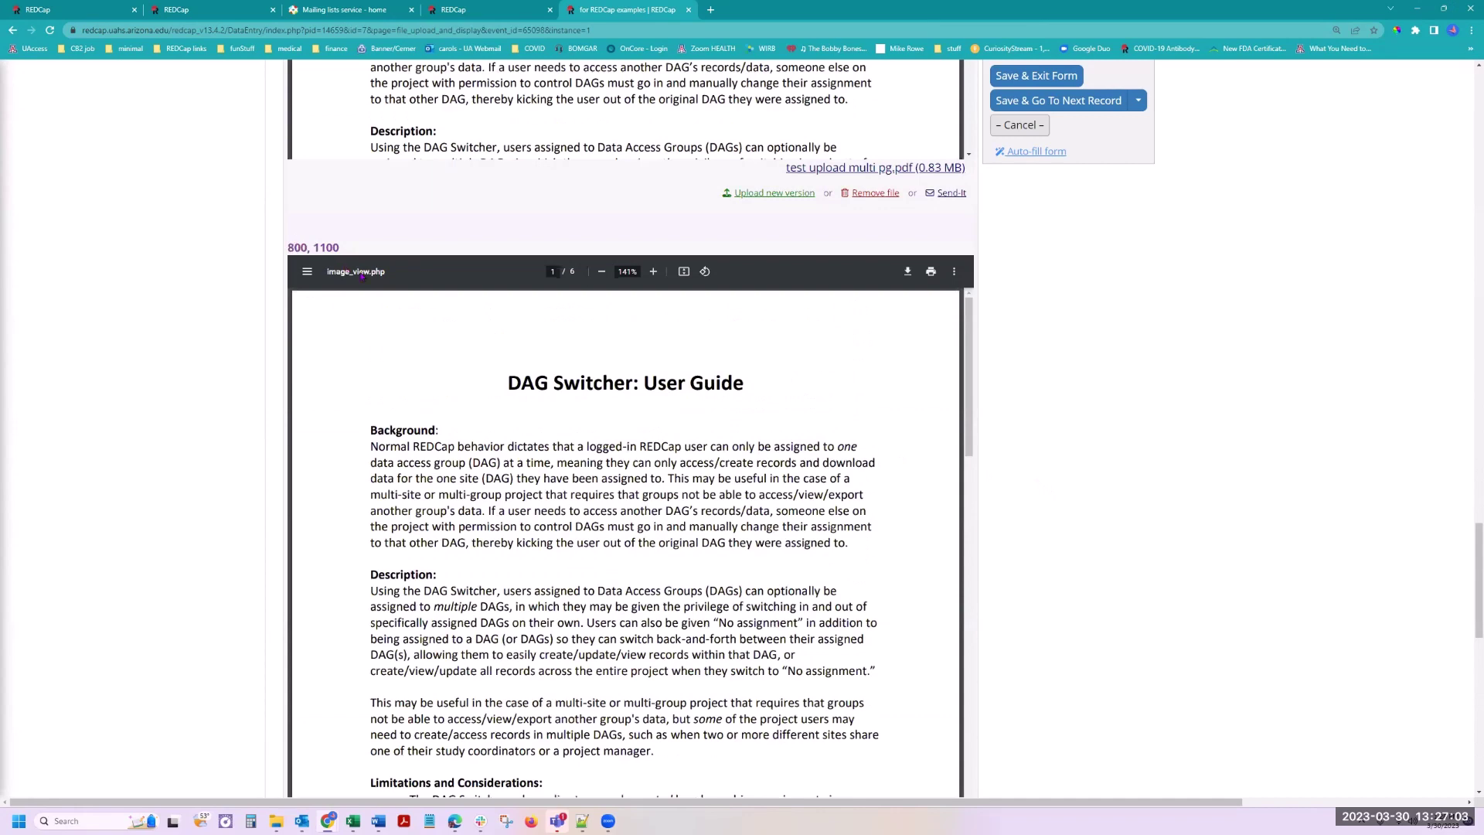
scroll(400, 311, down, 6)
scroll(885, 455, up, 6)
scroll(1103, 447, up, 4)
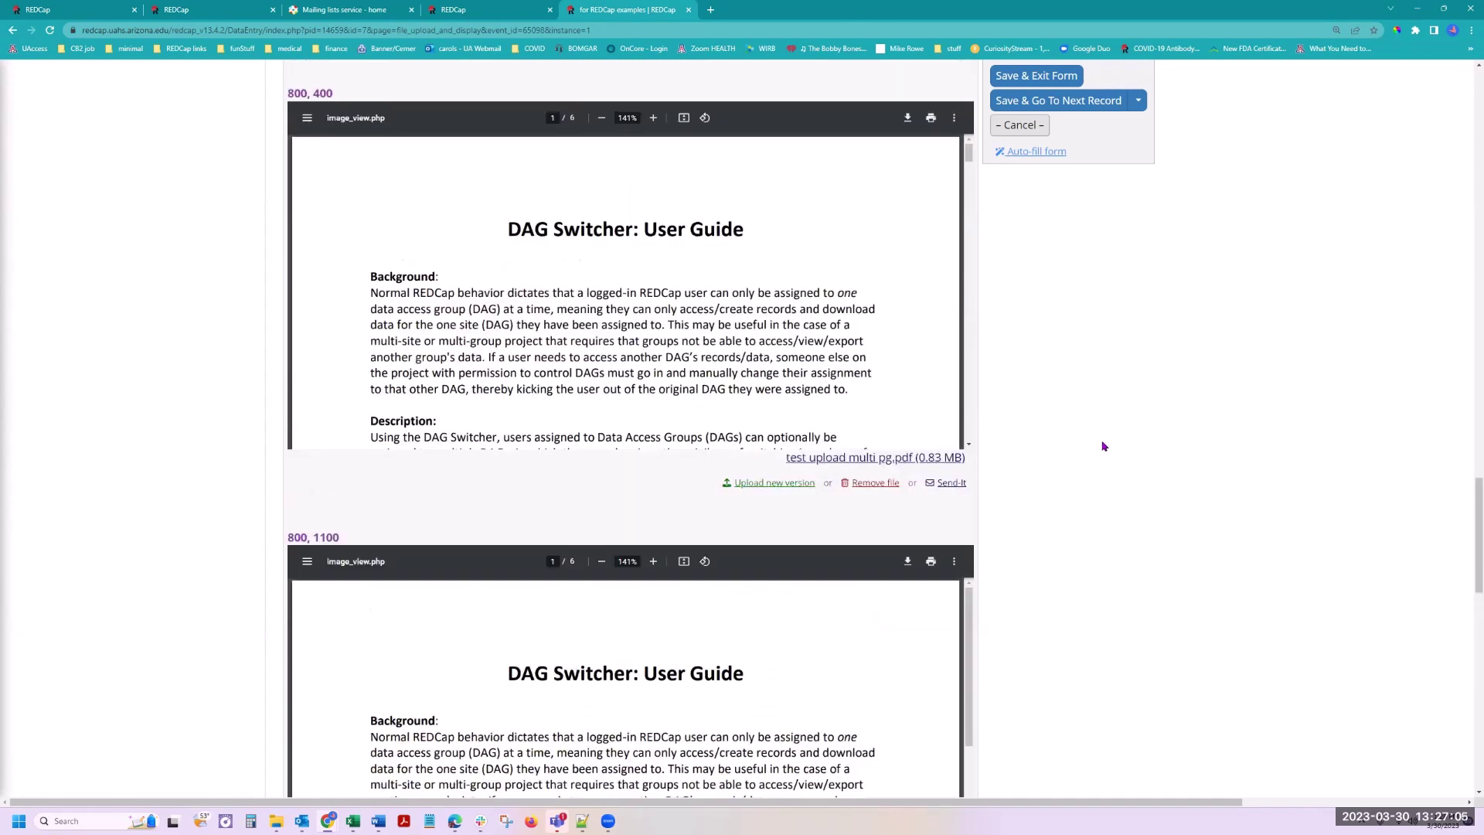
scroll(1104, 448, down, 3)
Step: Zoom the browser out twice and scroll the 800, 1100 viewer through PDF pages 1–6 and back
key(ctrl+minus)
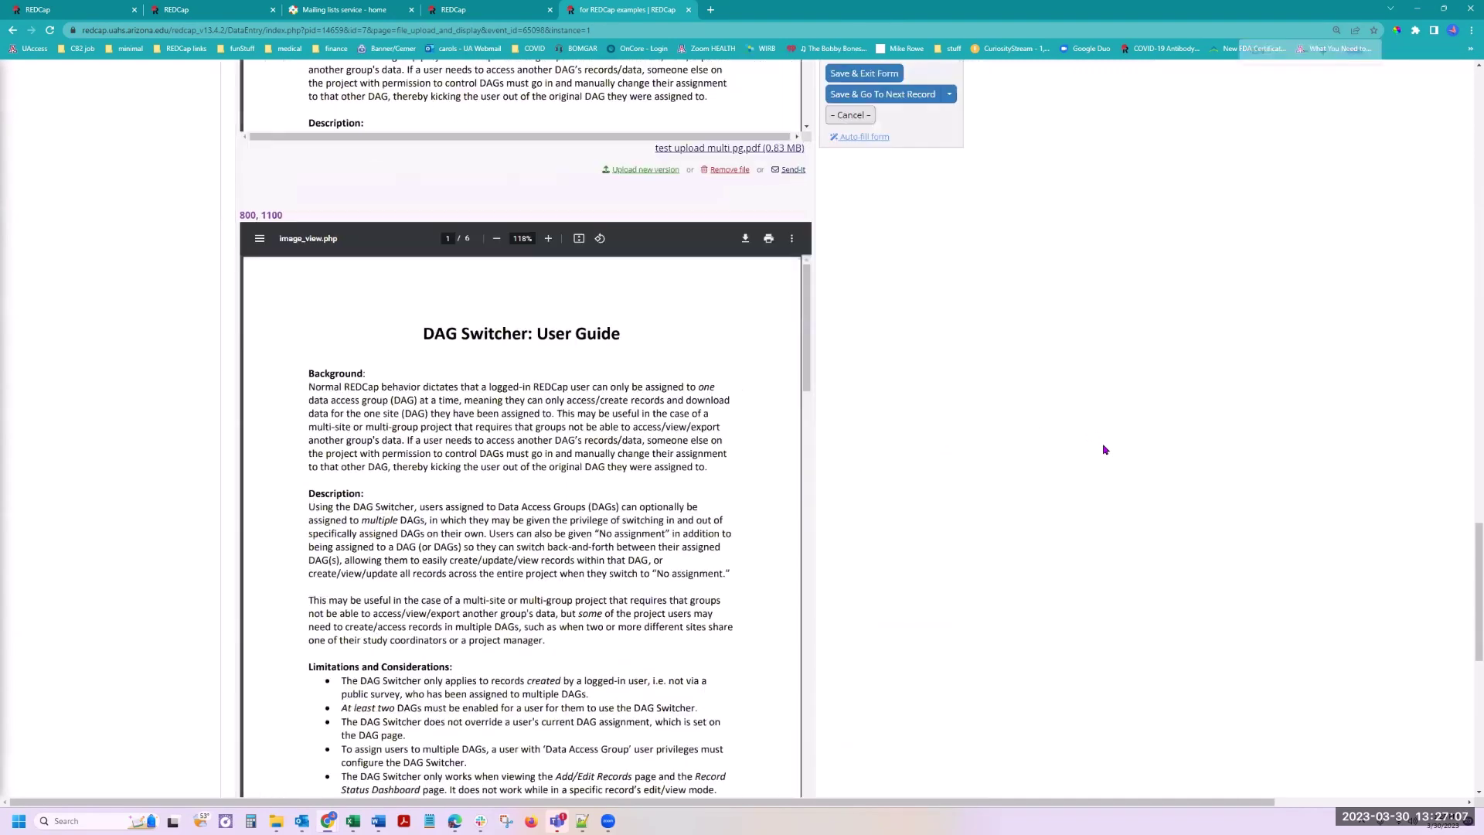
key(ctrl+minus)
scroll(951, 454, down, 2)
scroll(624, 677, up, 1)
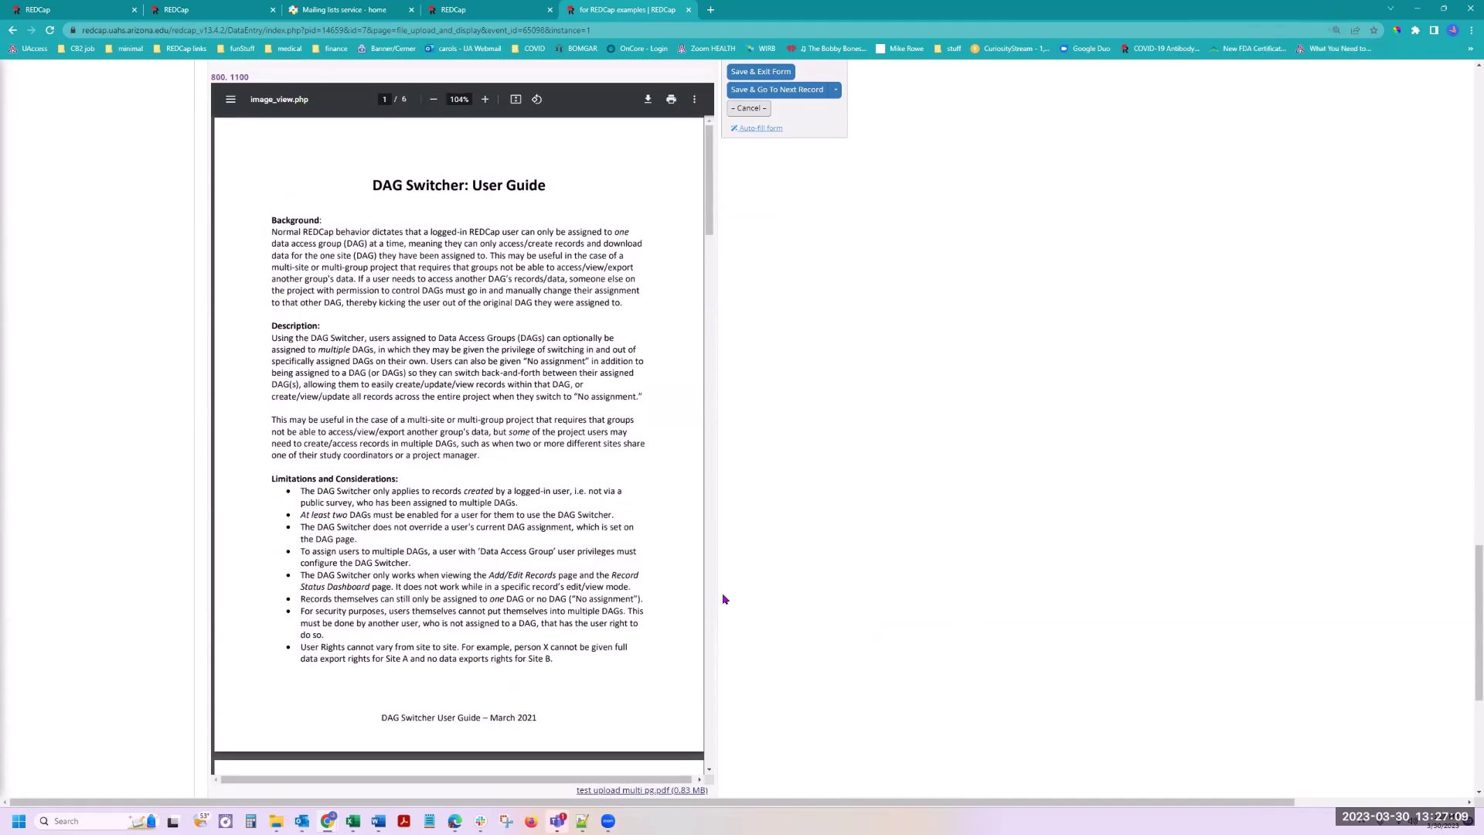
scroll(712, 513, down, 20)
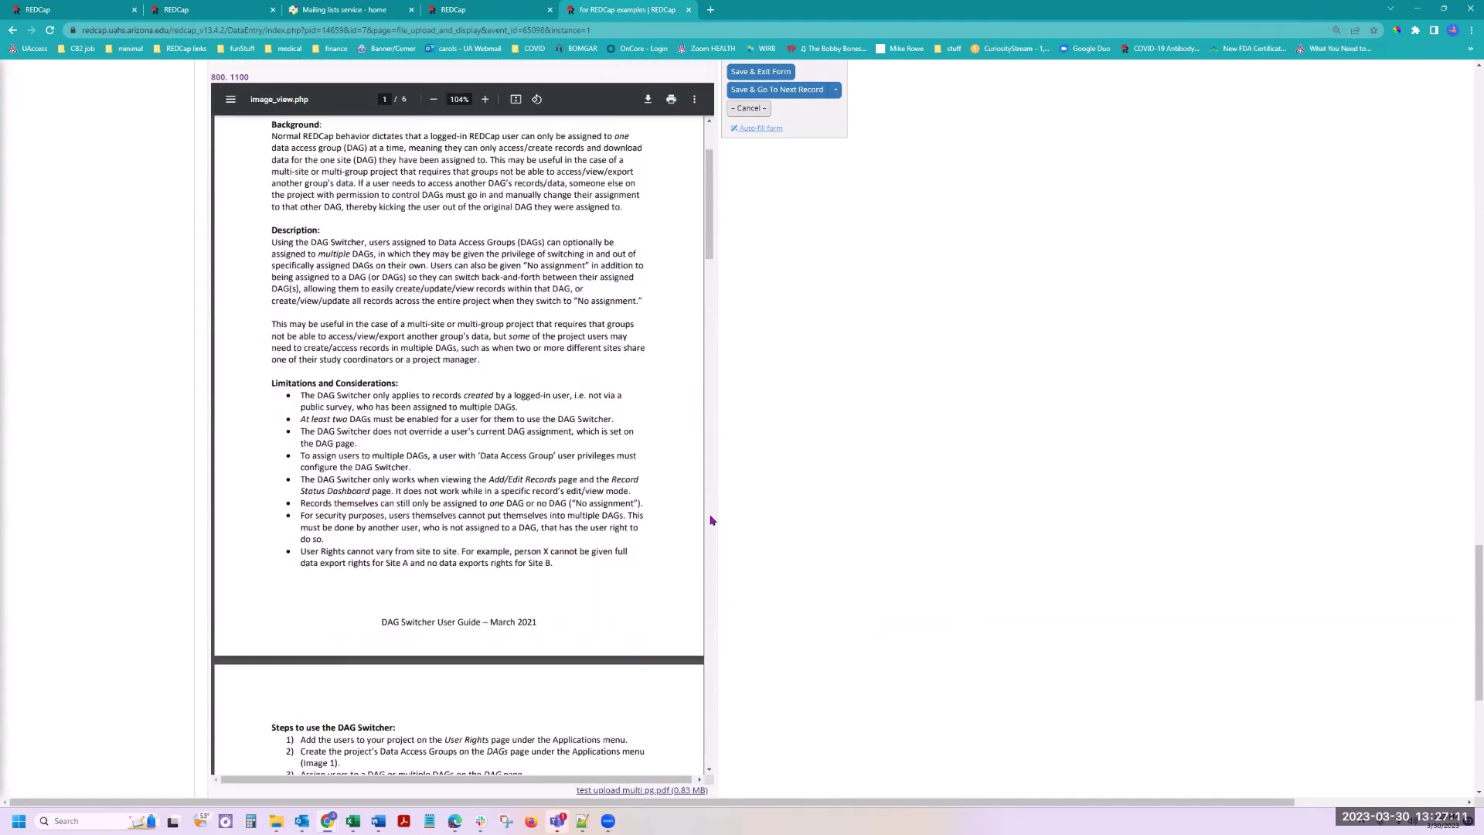
scroll(706, 656, down, 10)
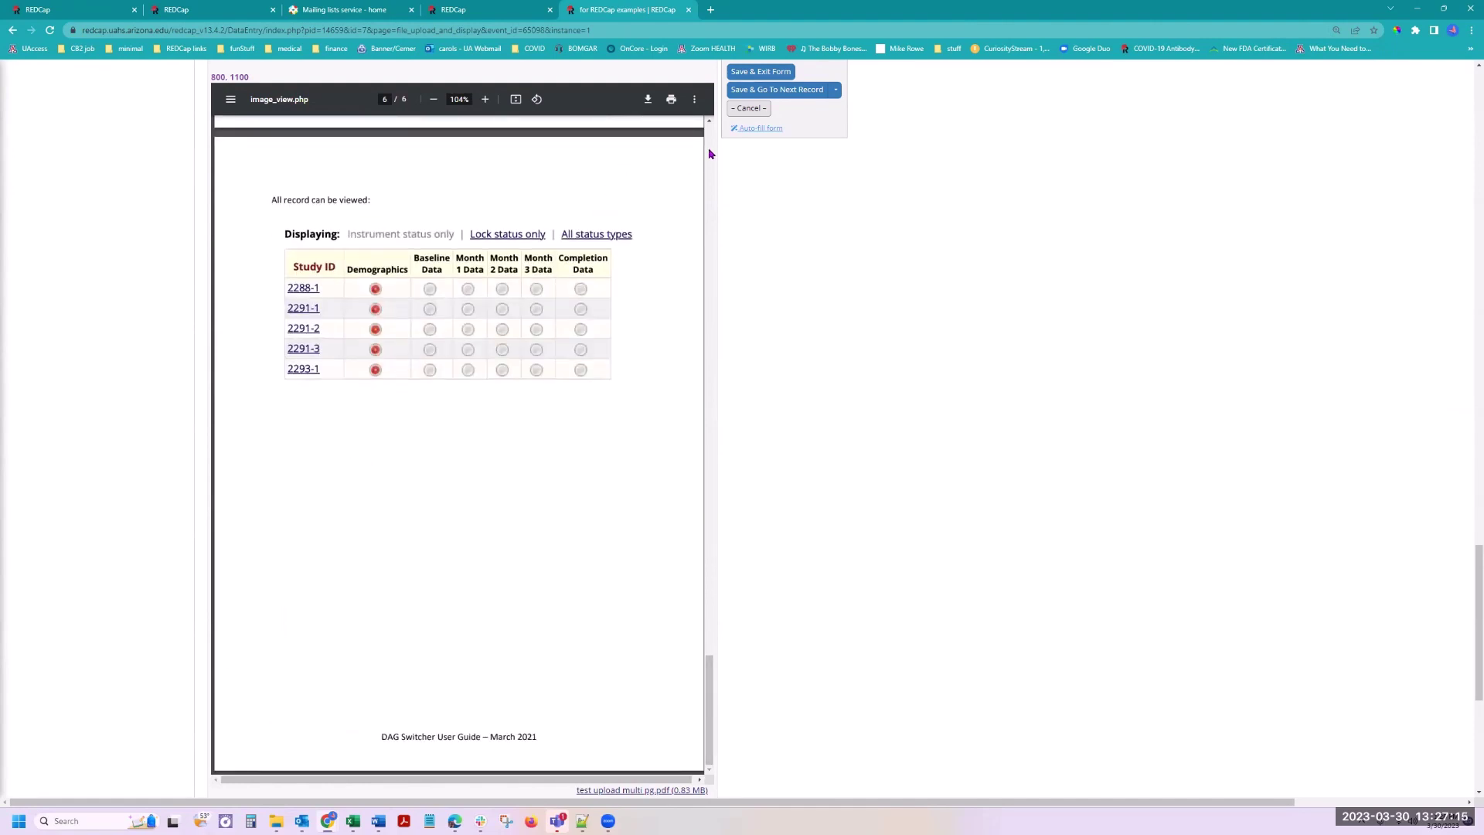
scroll(711, 154, up, 20)
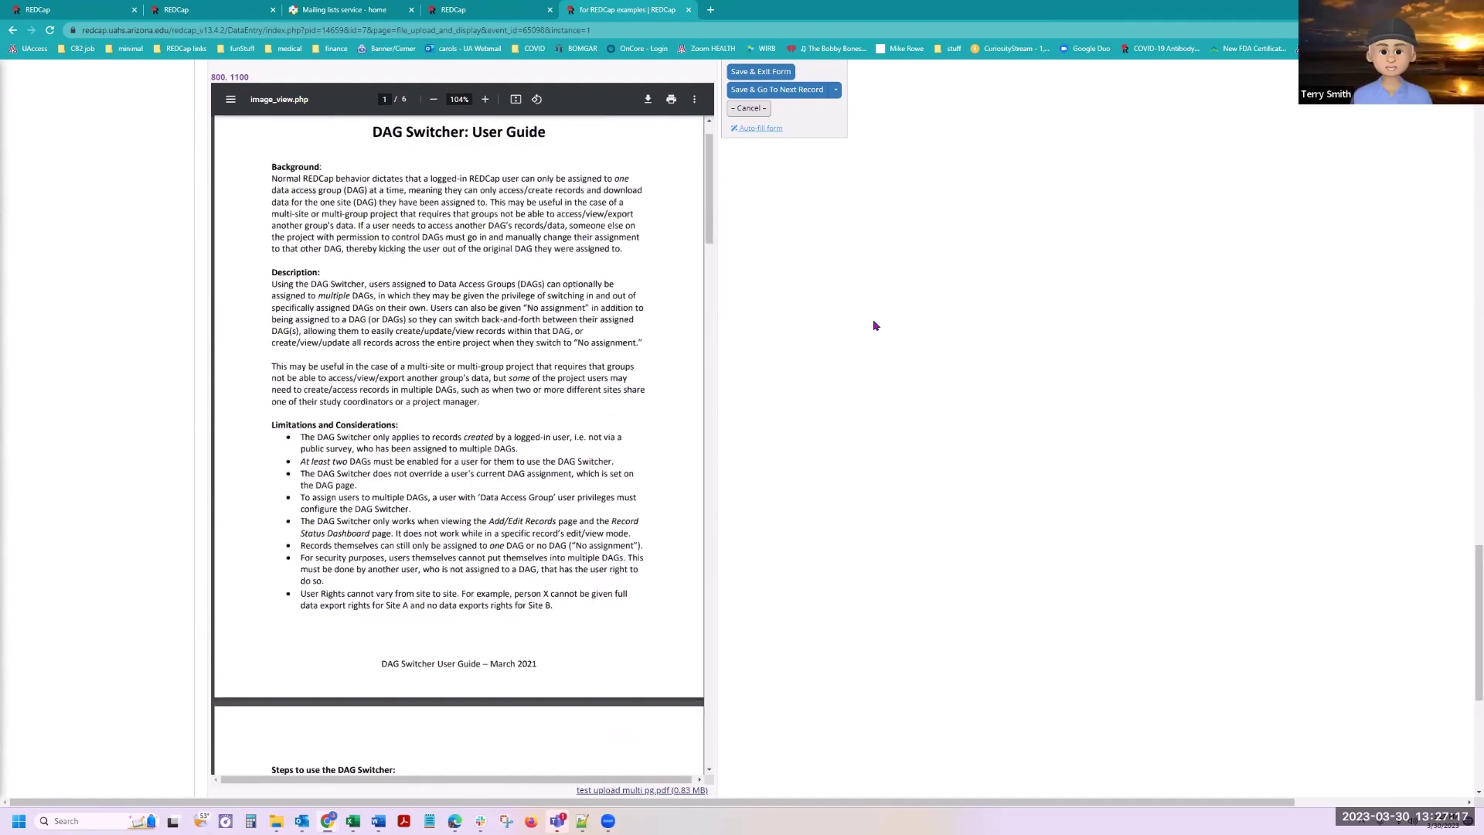
scroll(756, 305, up, 8)
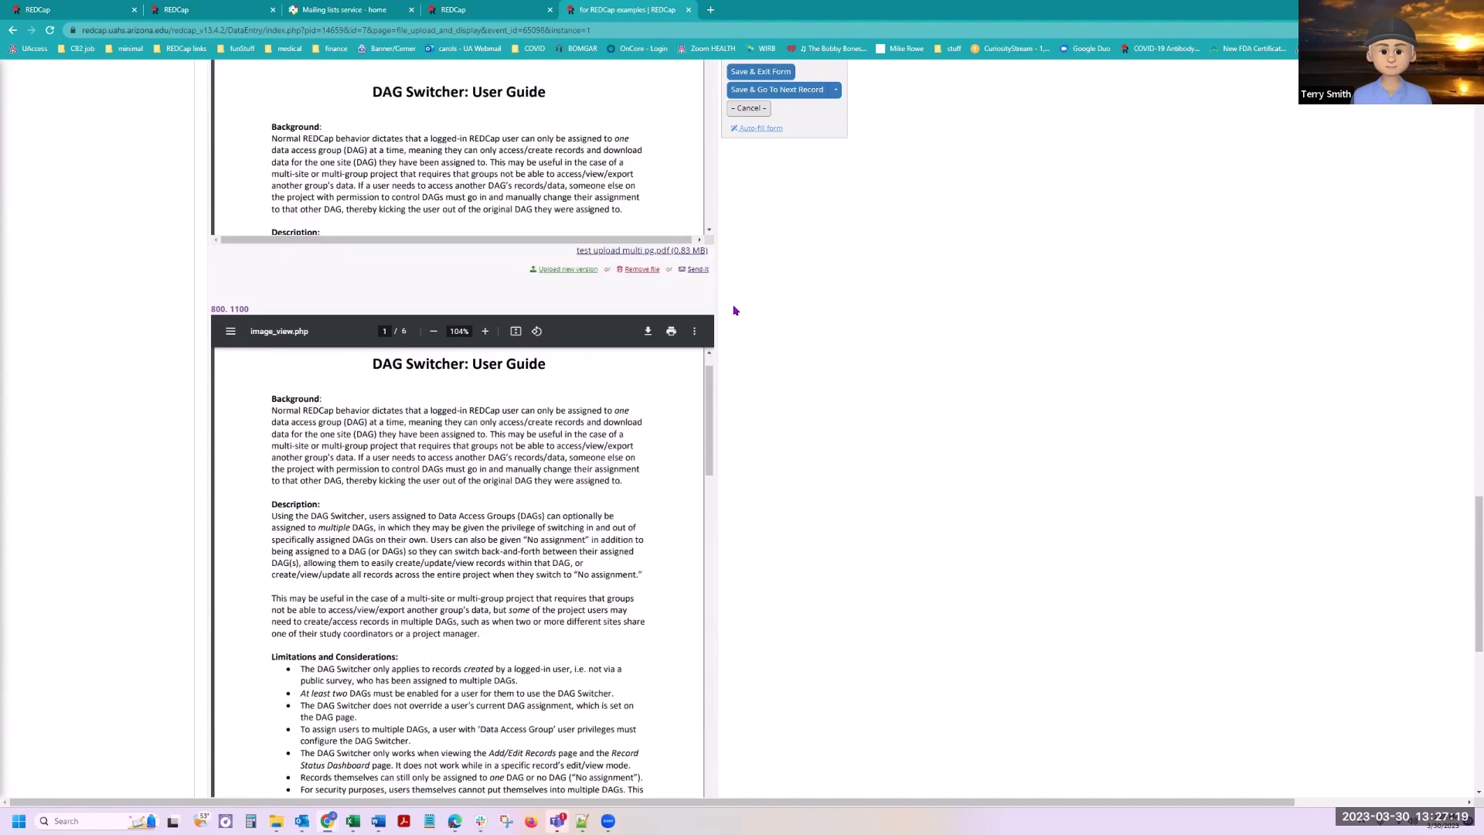
scroll(756, 304, up, 3)
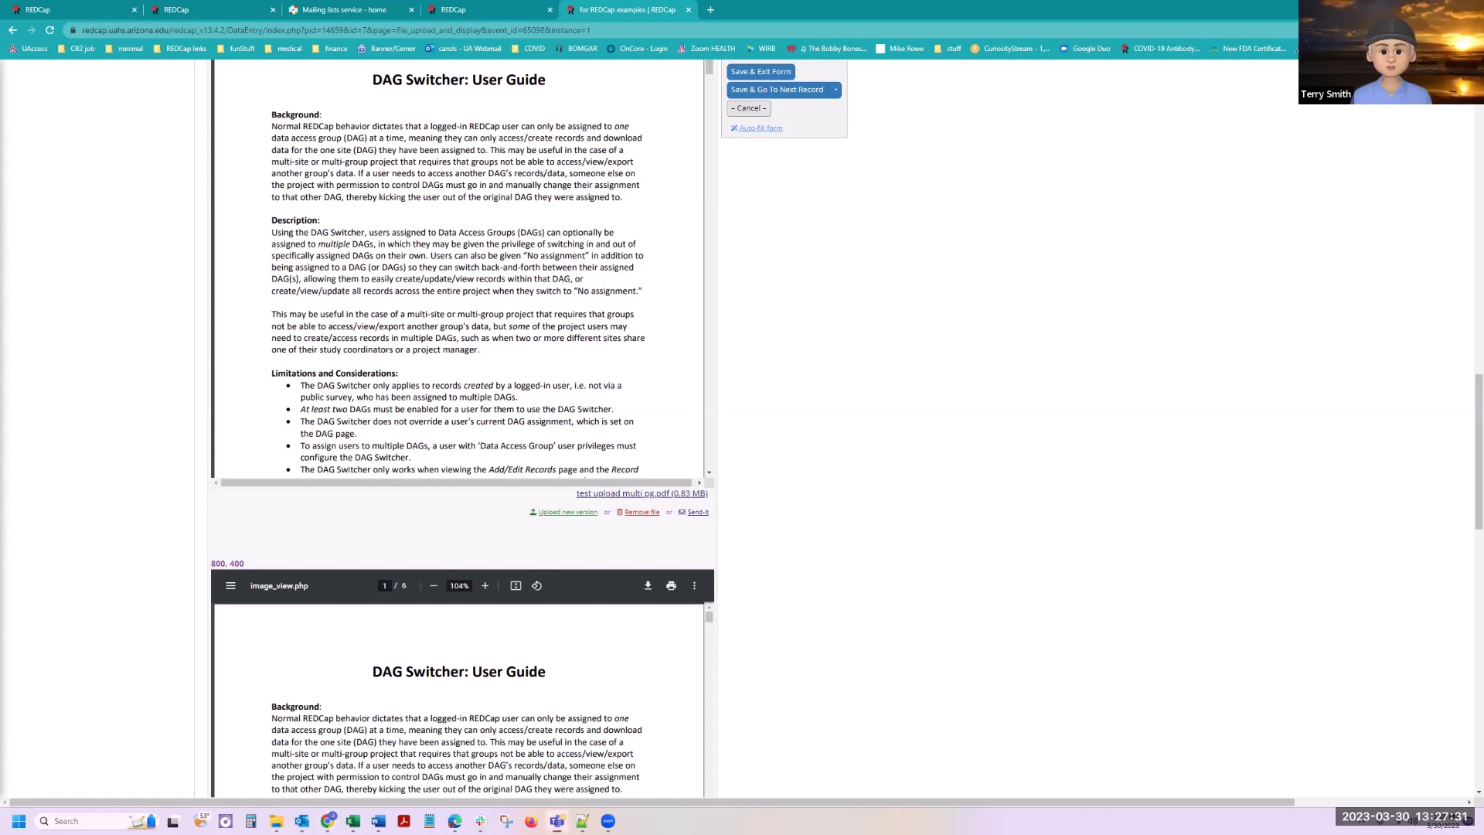
scroll(462, 288, up, 15)
Step: Scroll the File upload and display instrument to its embedded-field block of filepdf fields
scroll(462, 288, up, 3)
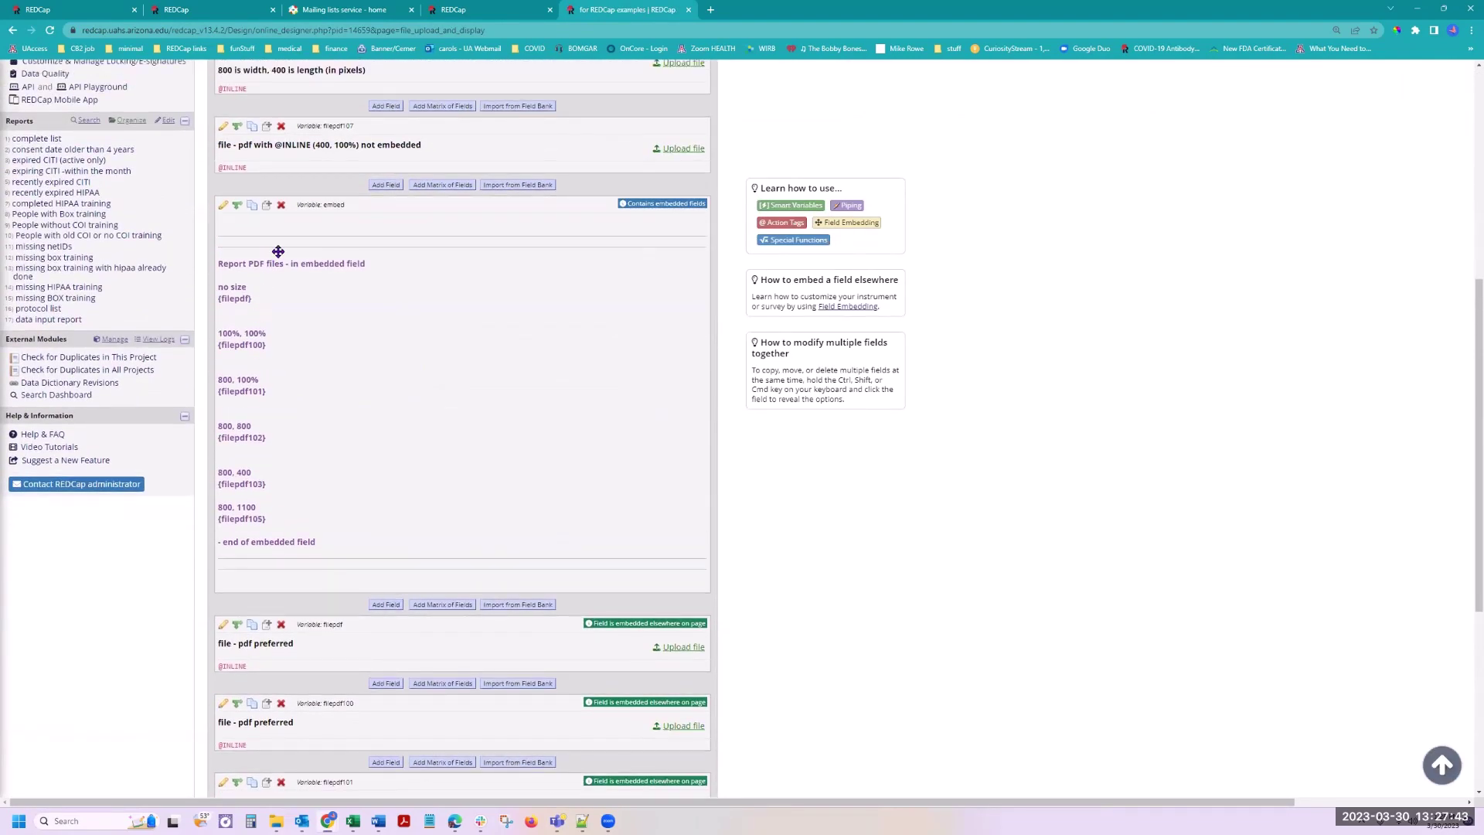
scroll(424, 449, down, 5)
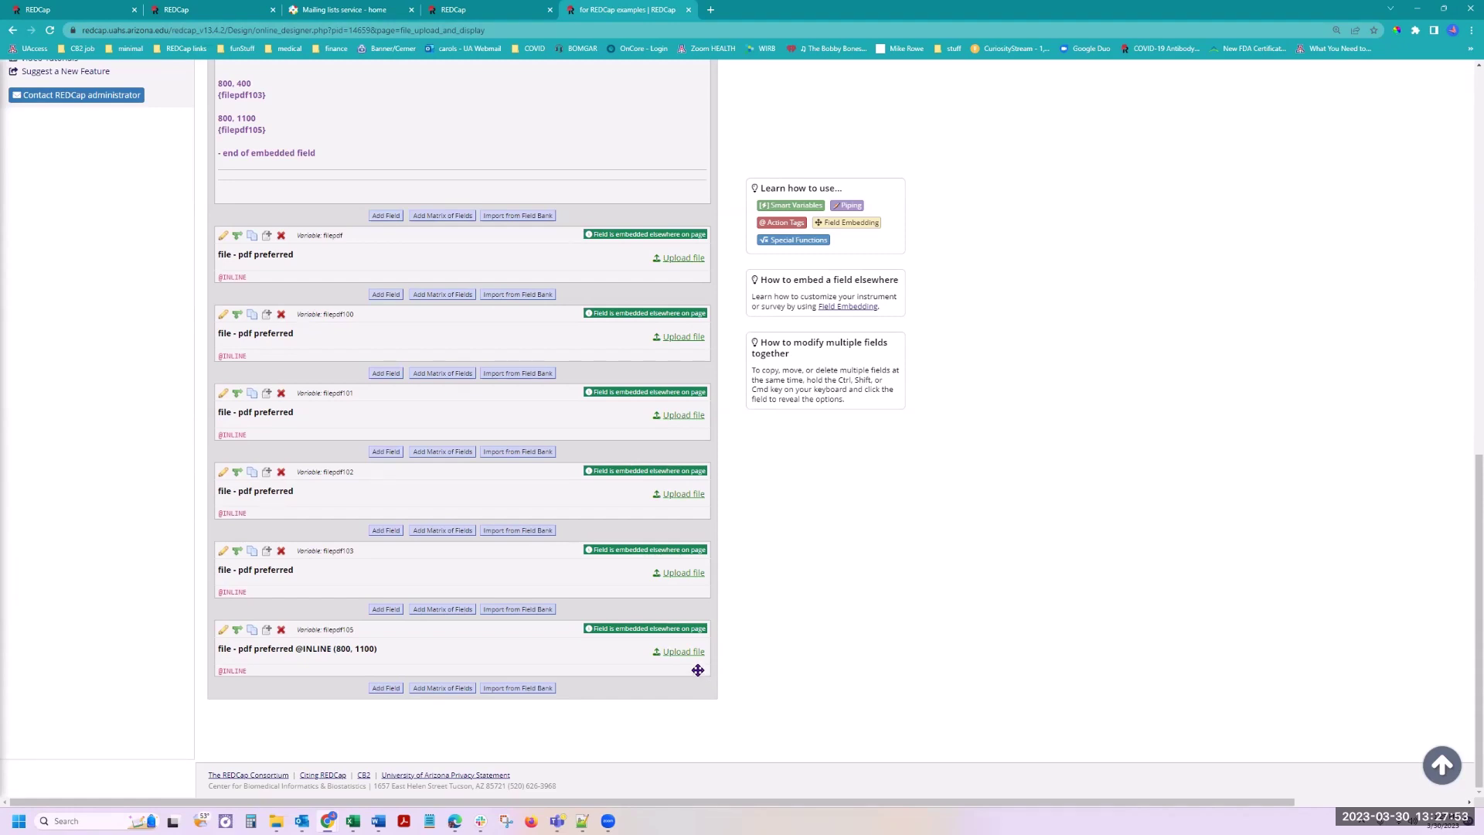
click(222, 631)
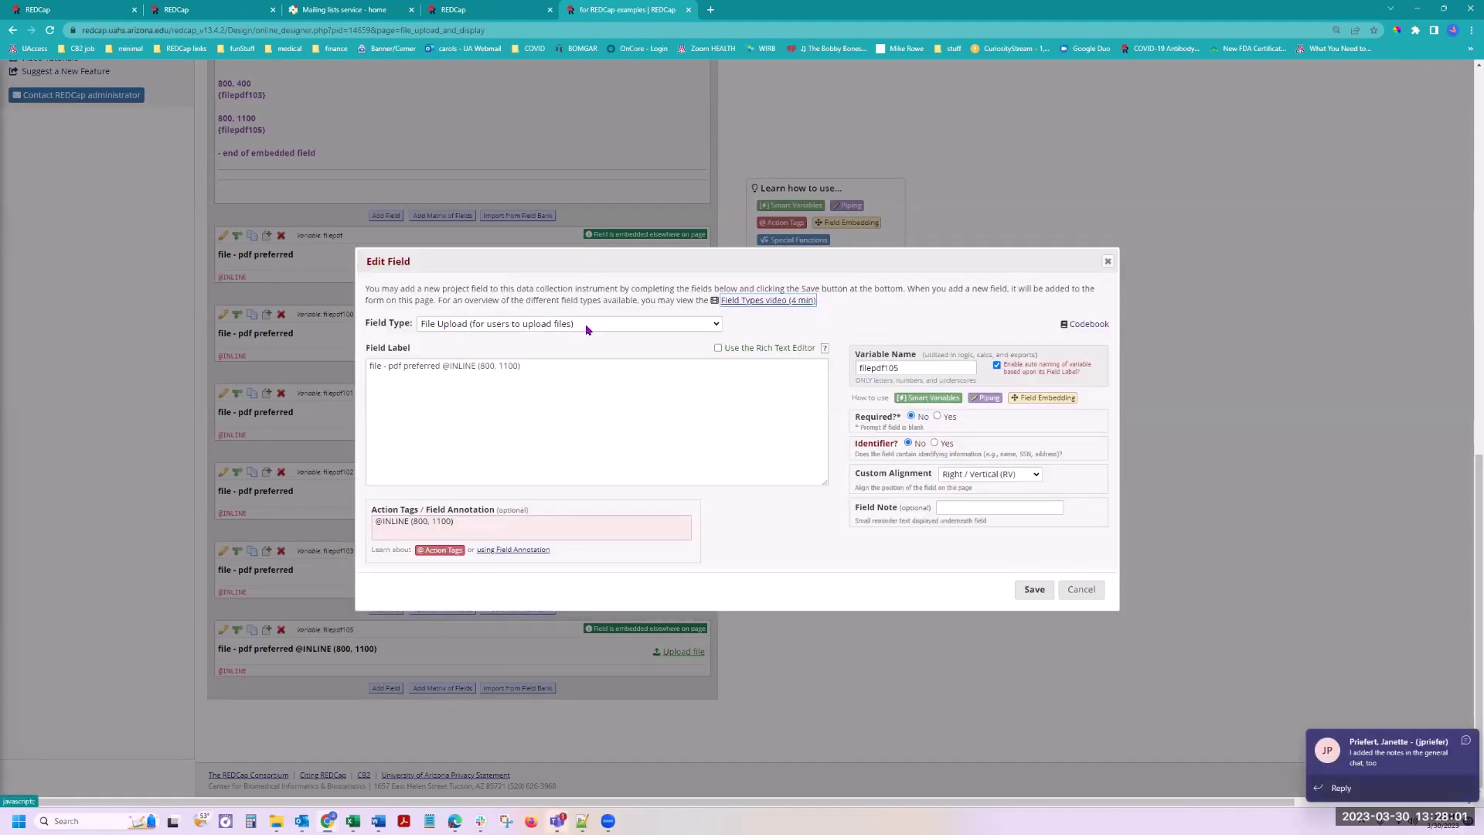
click(380, 522)
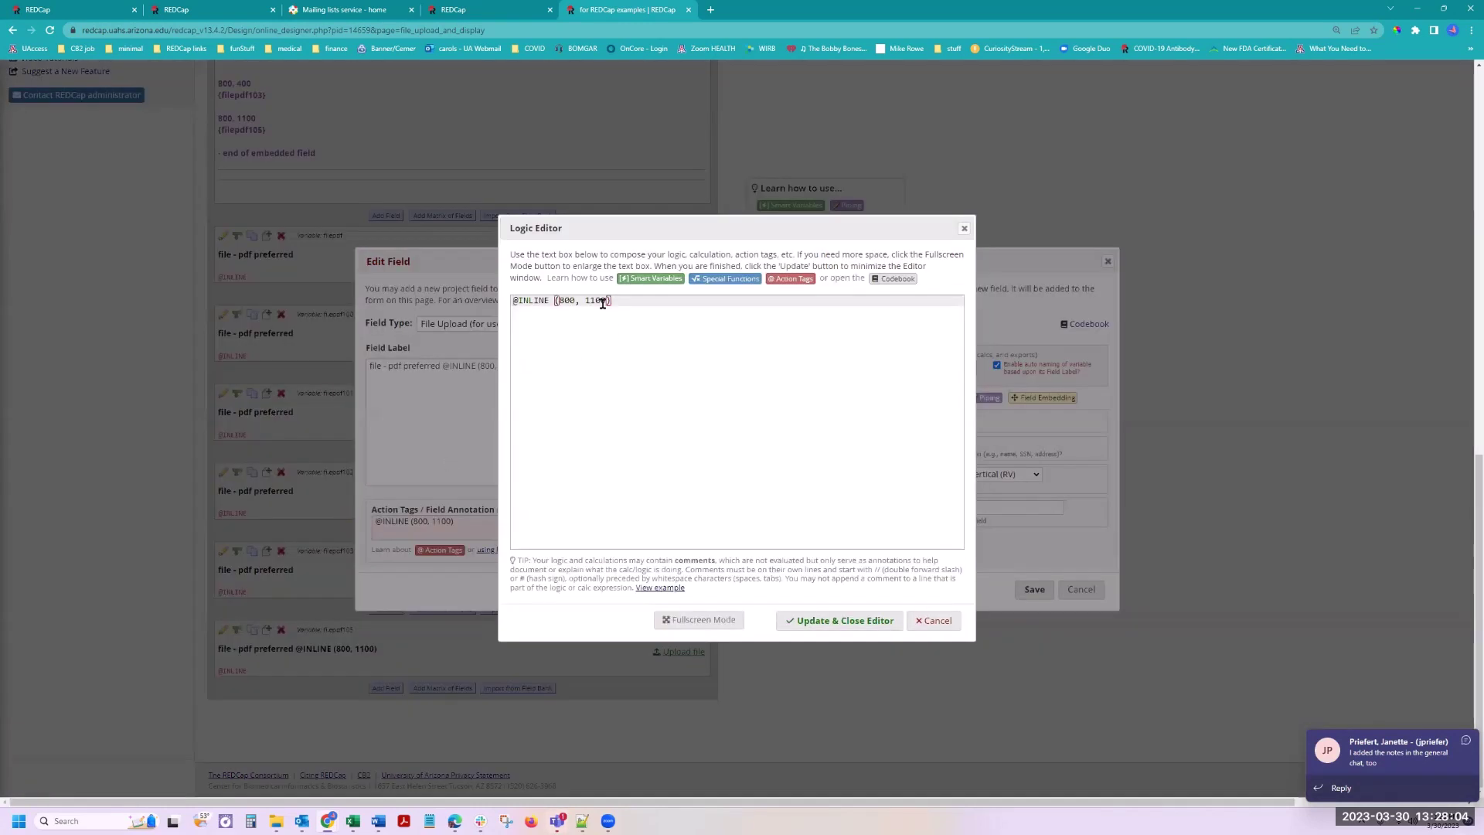
click(942, 627)
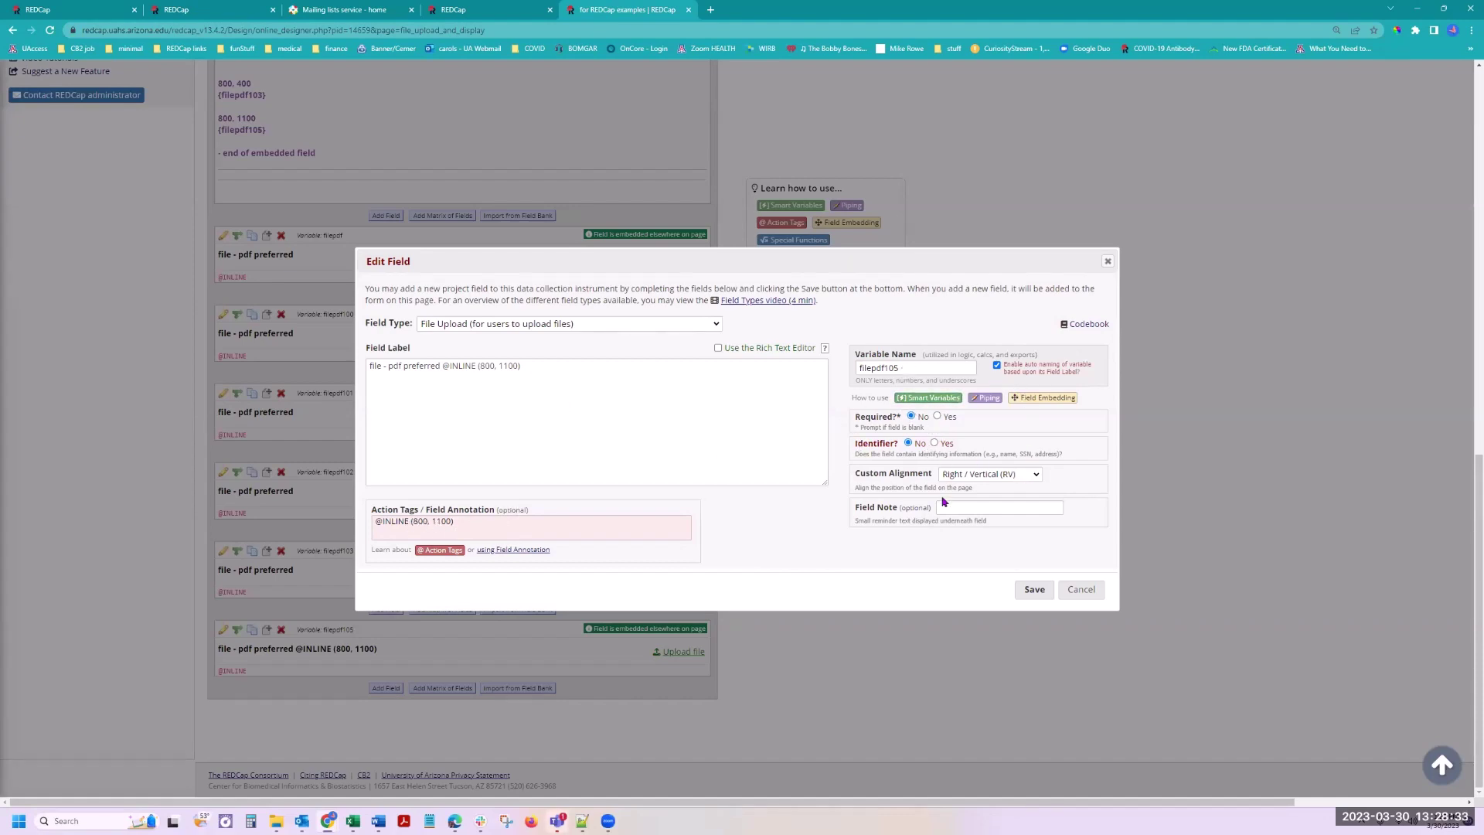
click(1082, 591)
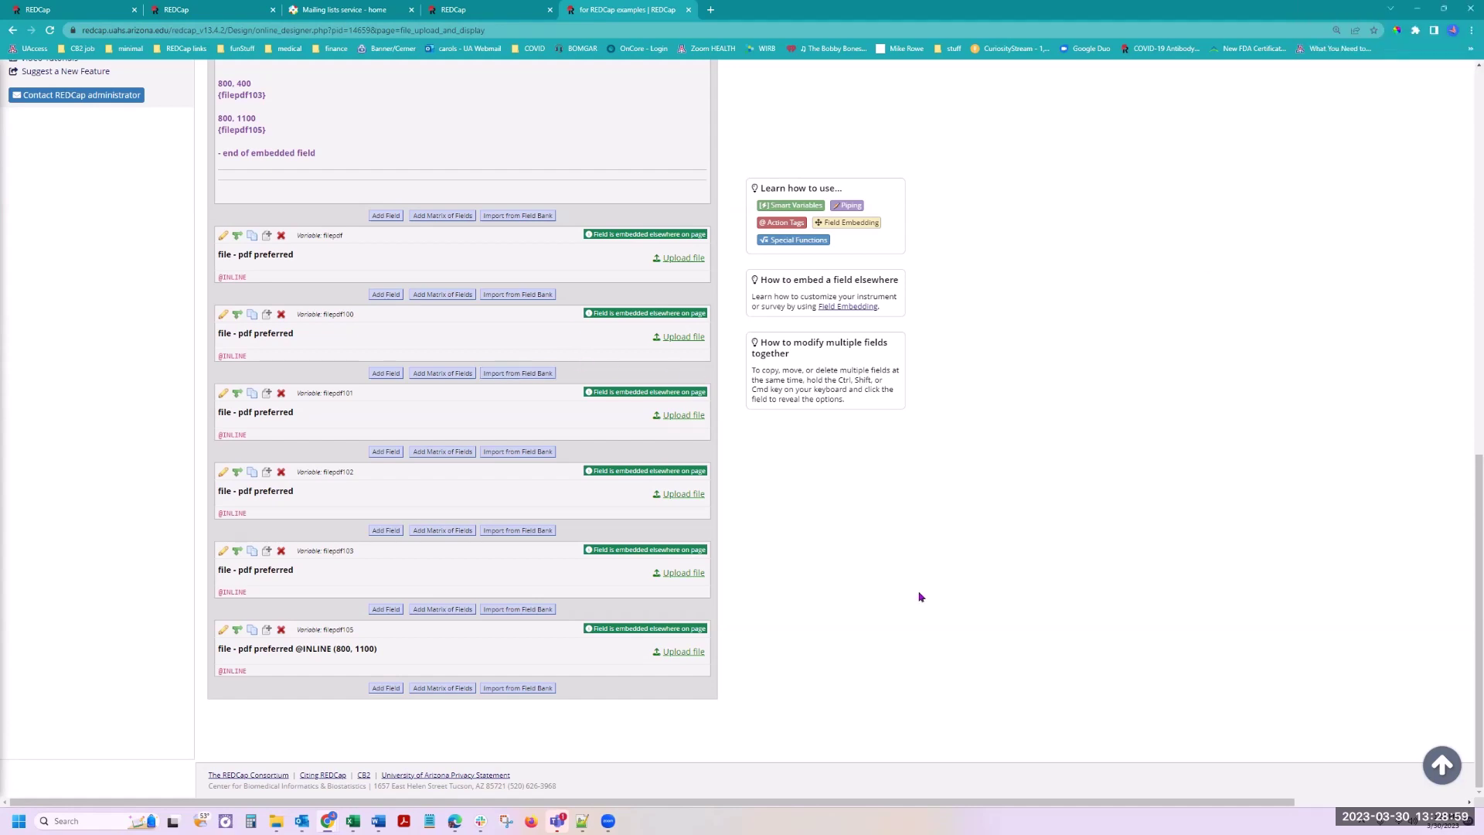
scroll(507, 391, up, 7)
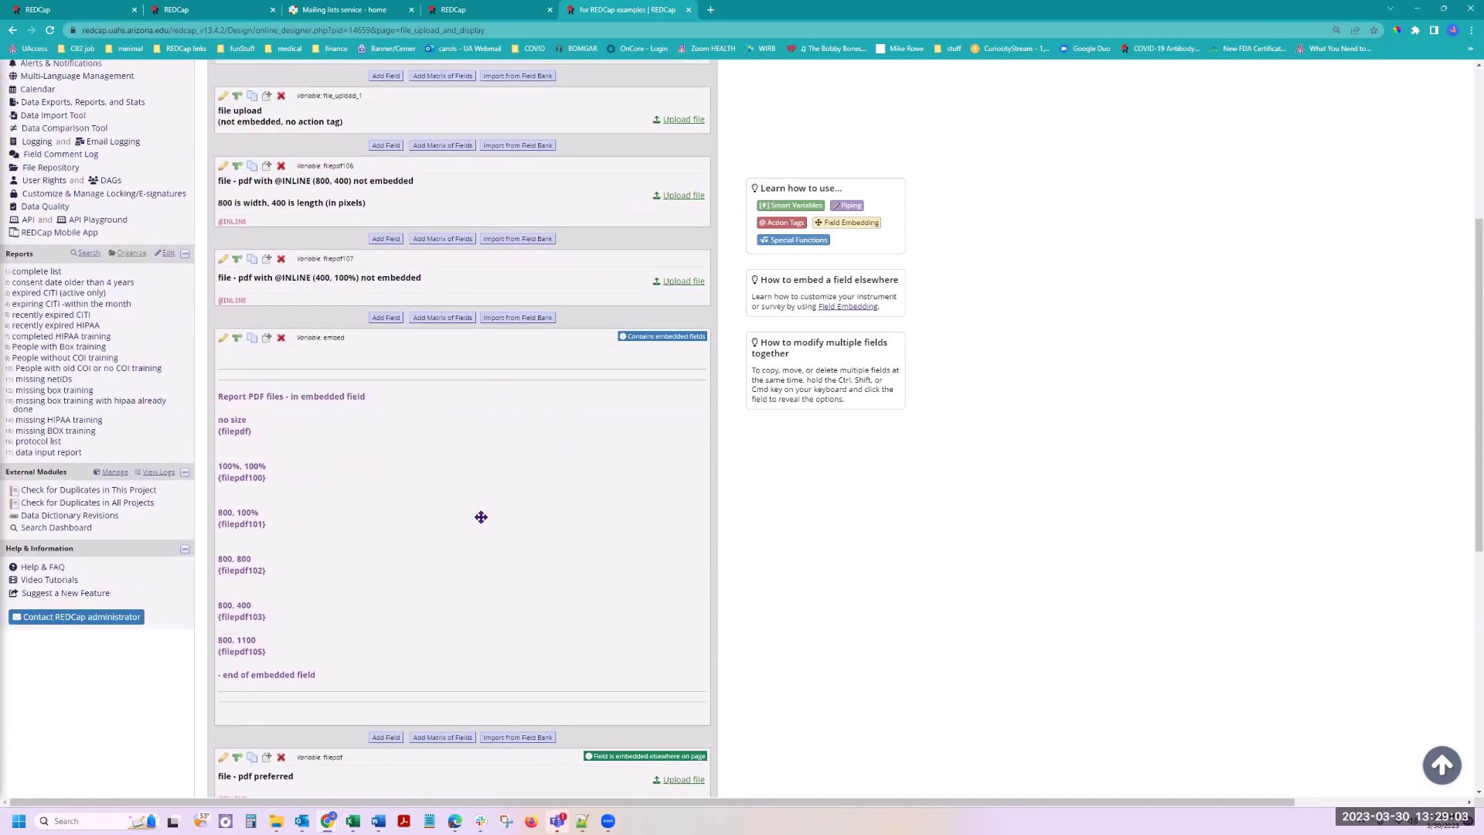
scroll(564, 493, up, 2)
scroll(564, 493, up, 3)
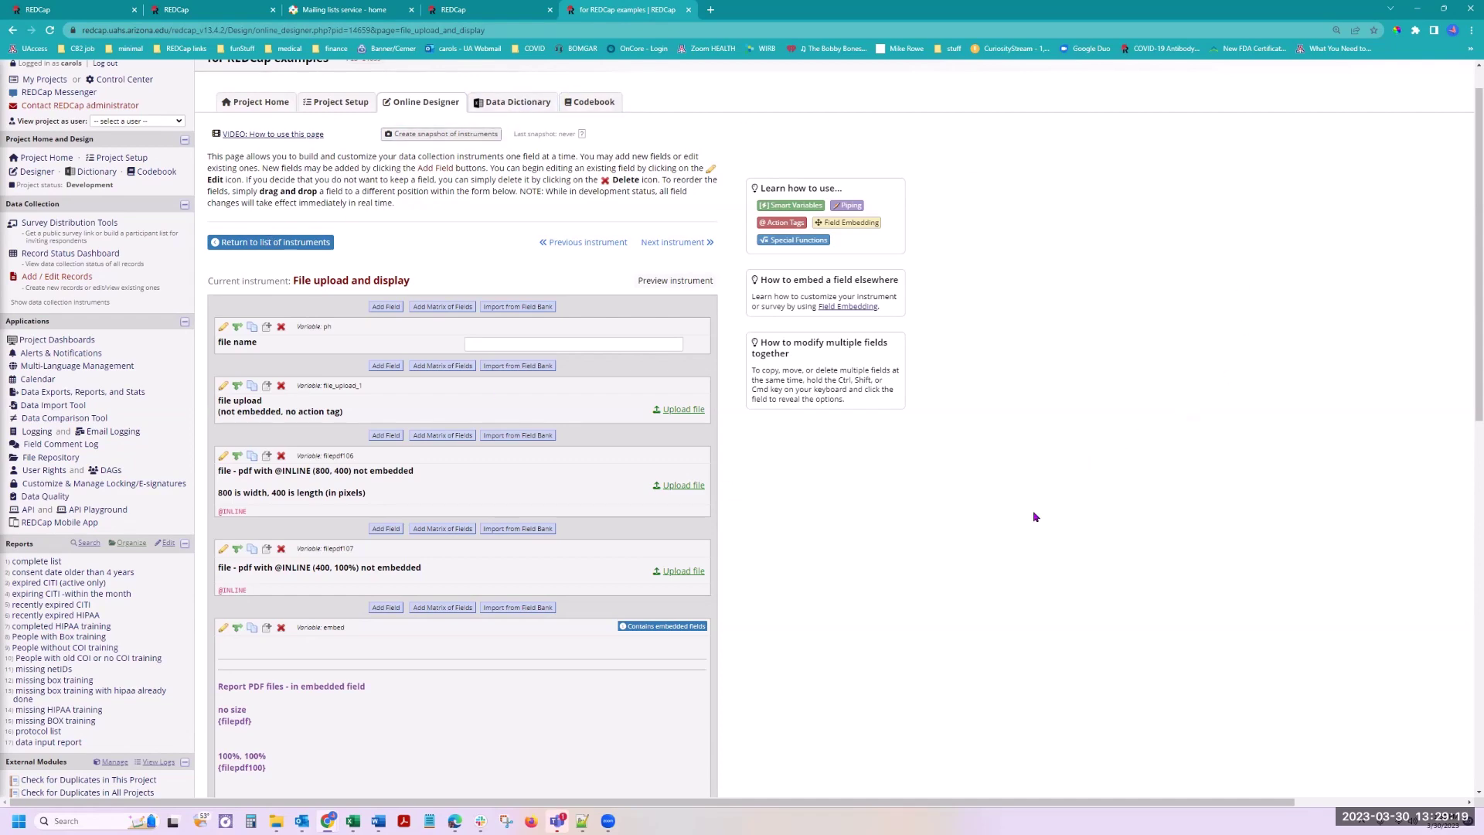
scroll(293, 421, down, 1)
scroll(293, 422, down, 1)
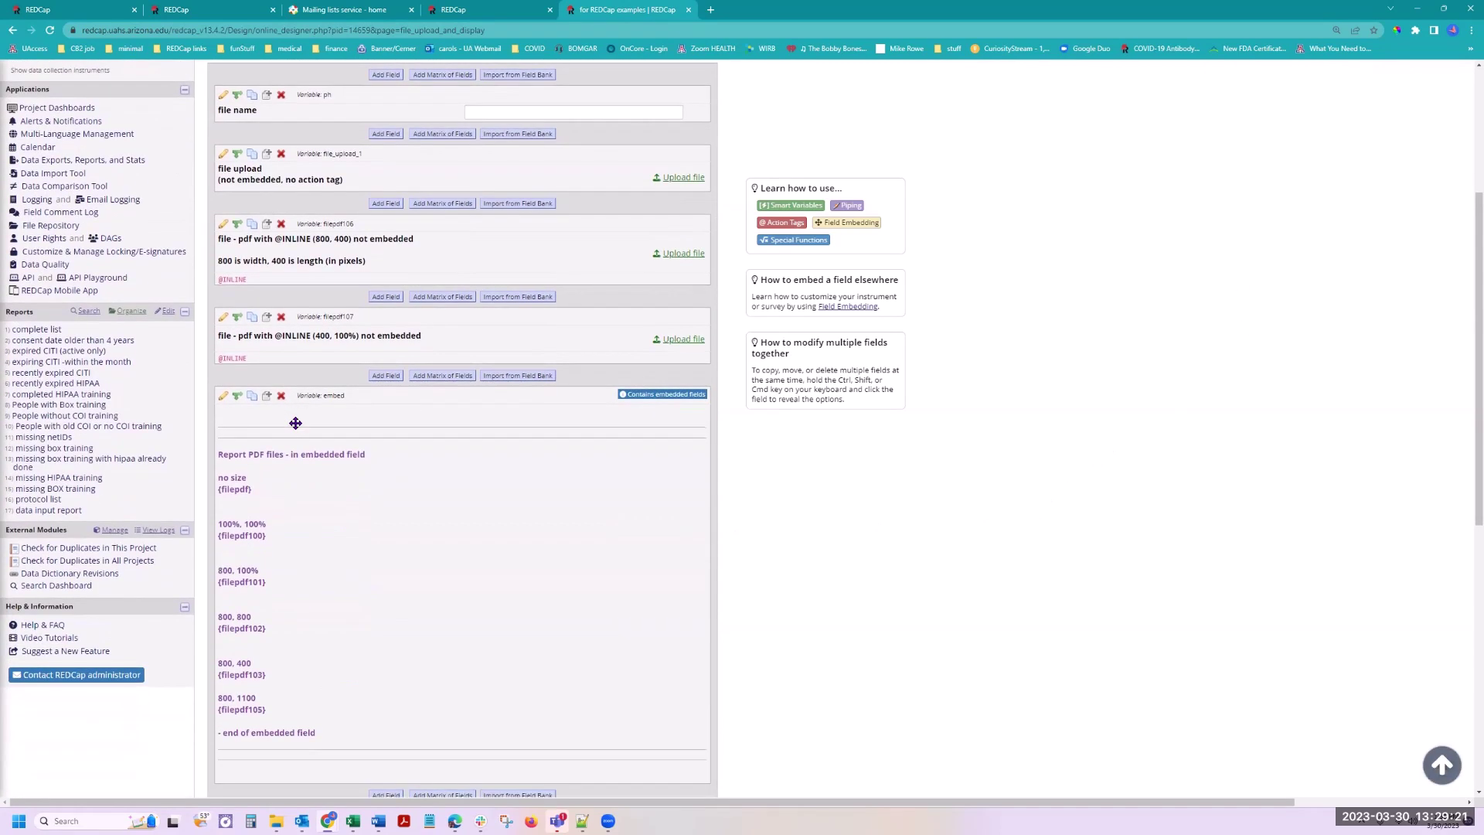
scroll(425, 480, up, 1)
scroll(409, 464, down, 2)
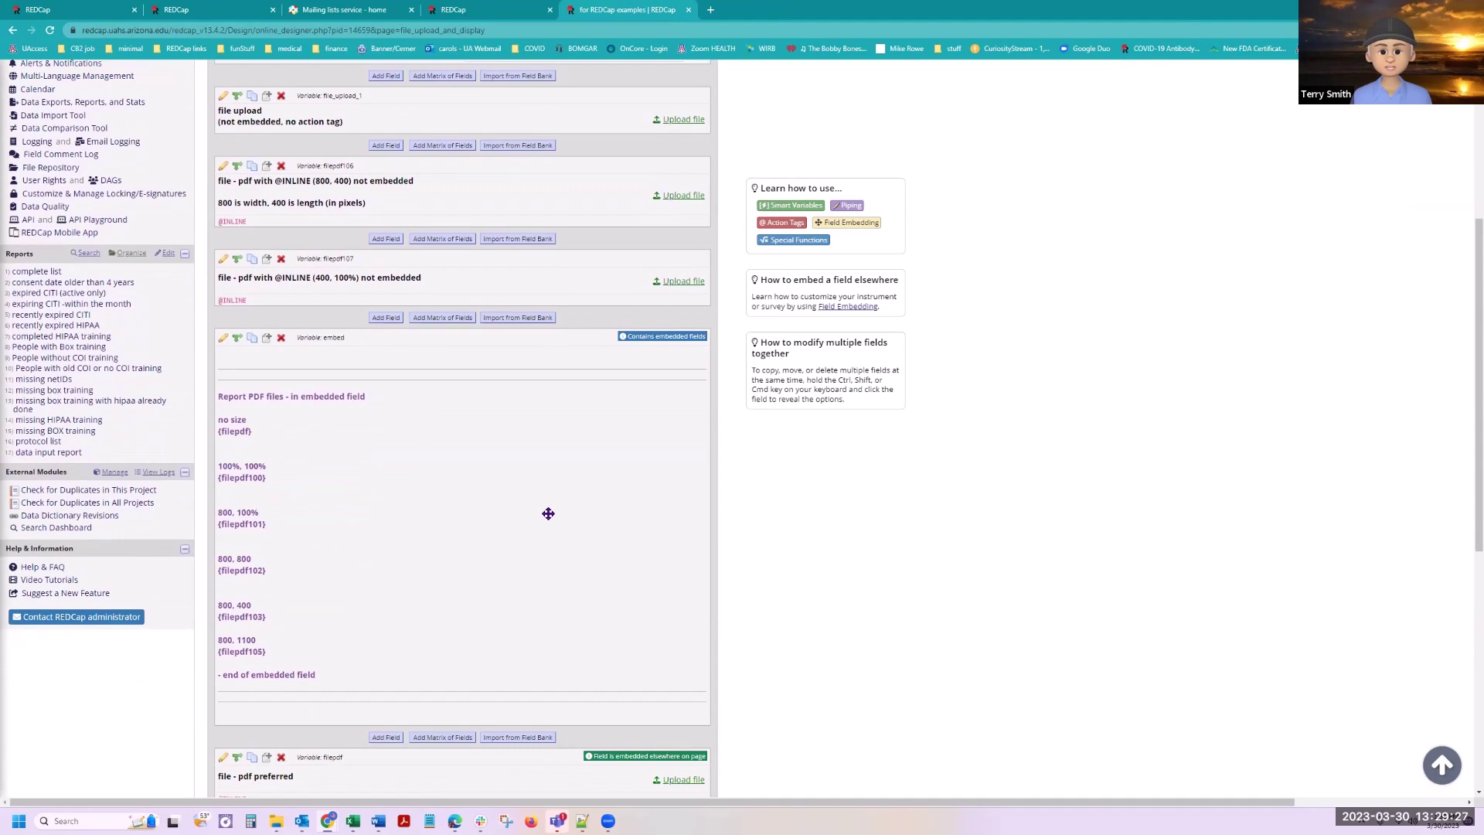
scroll(775, 560, up, 4)
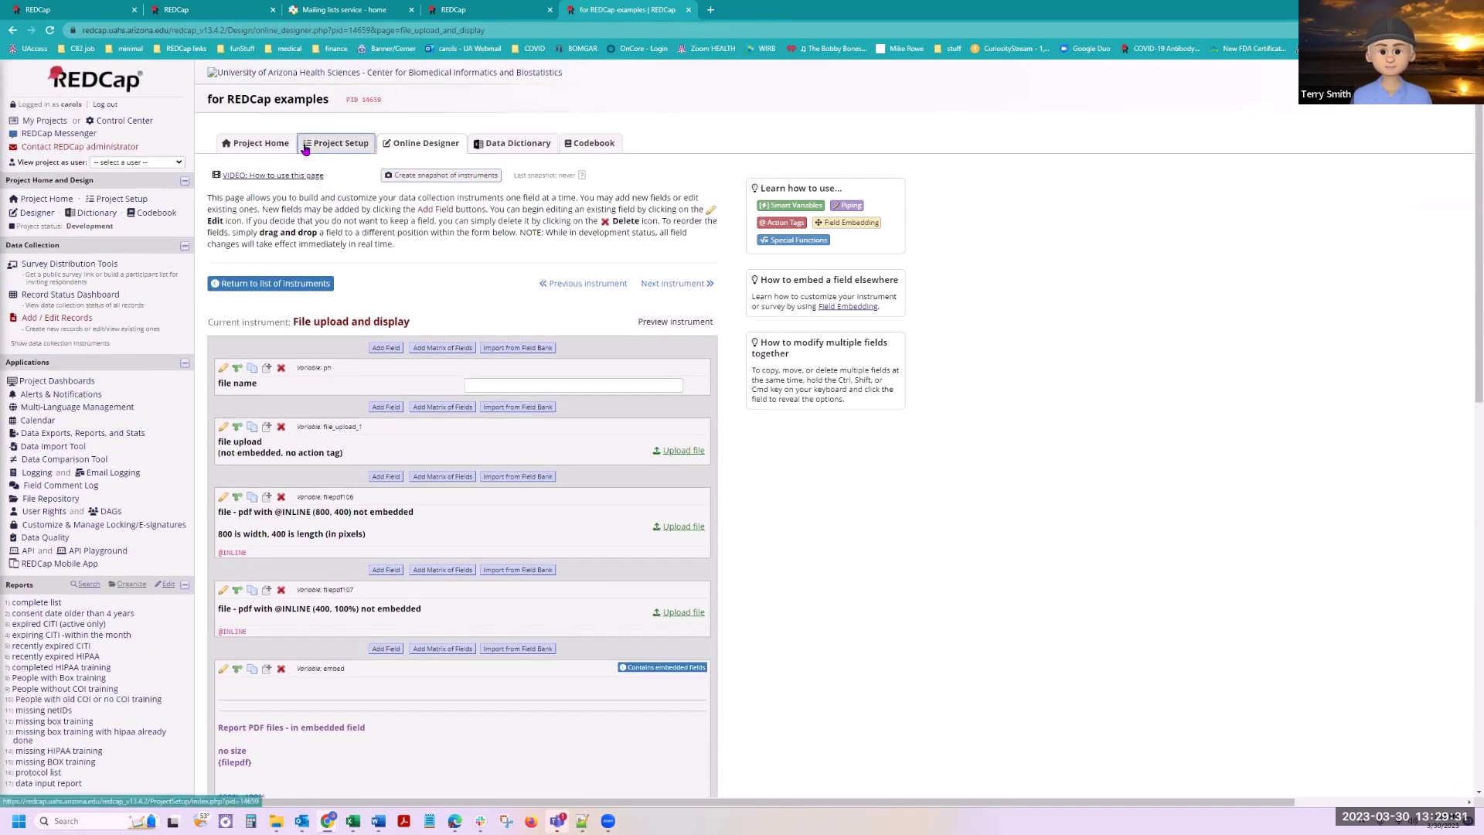
Step: Via Add / Edit Records, choose record 7 and open its File upload and display form
click(77, 318)
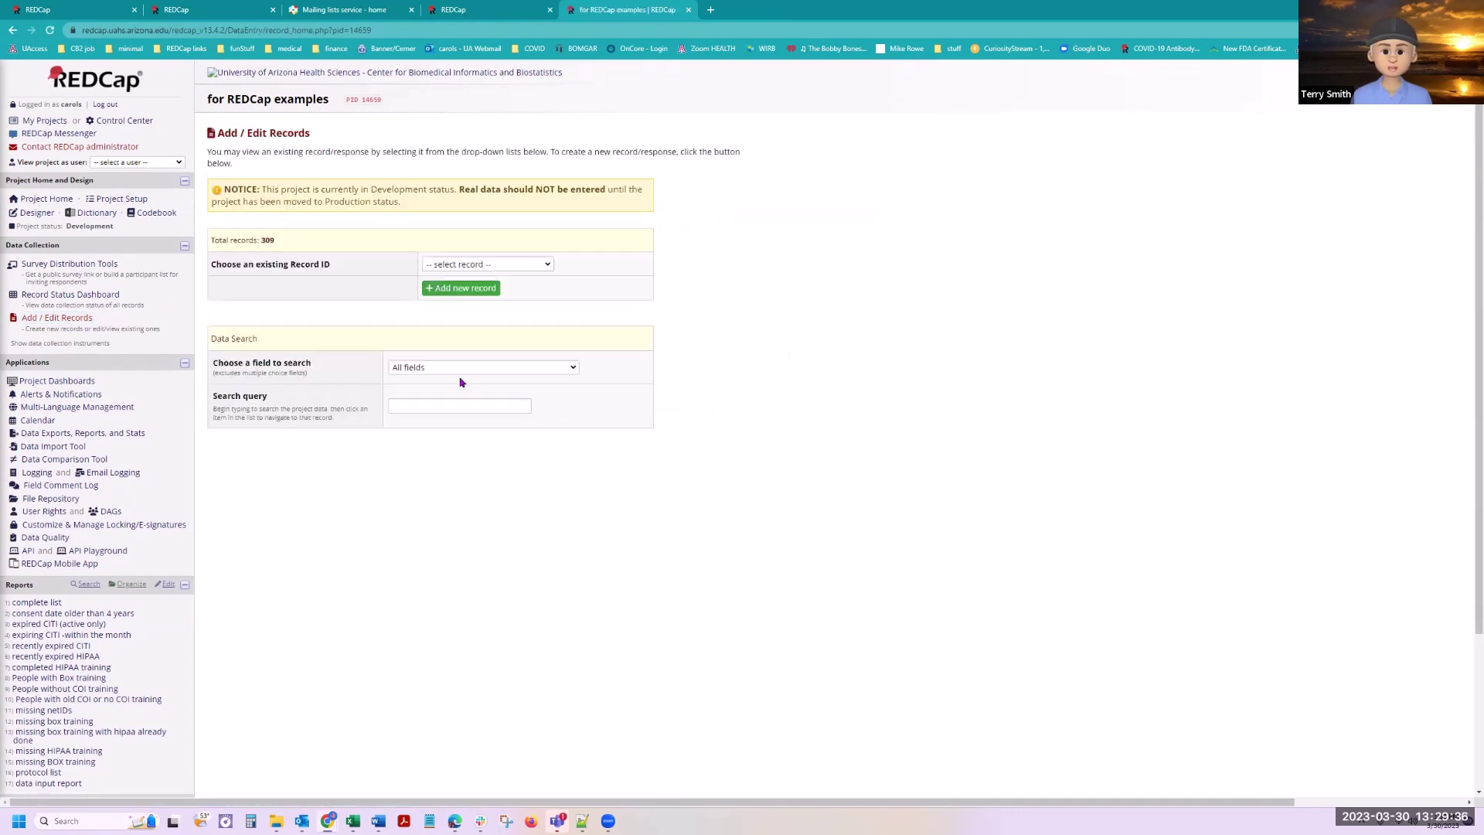
click(504, 264)
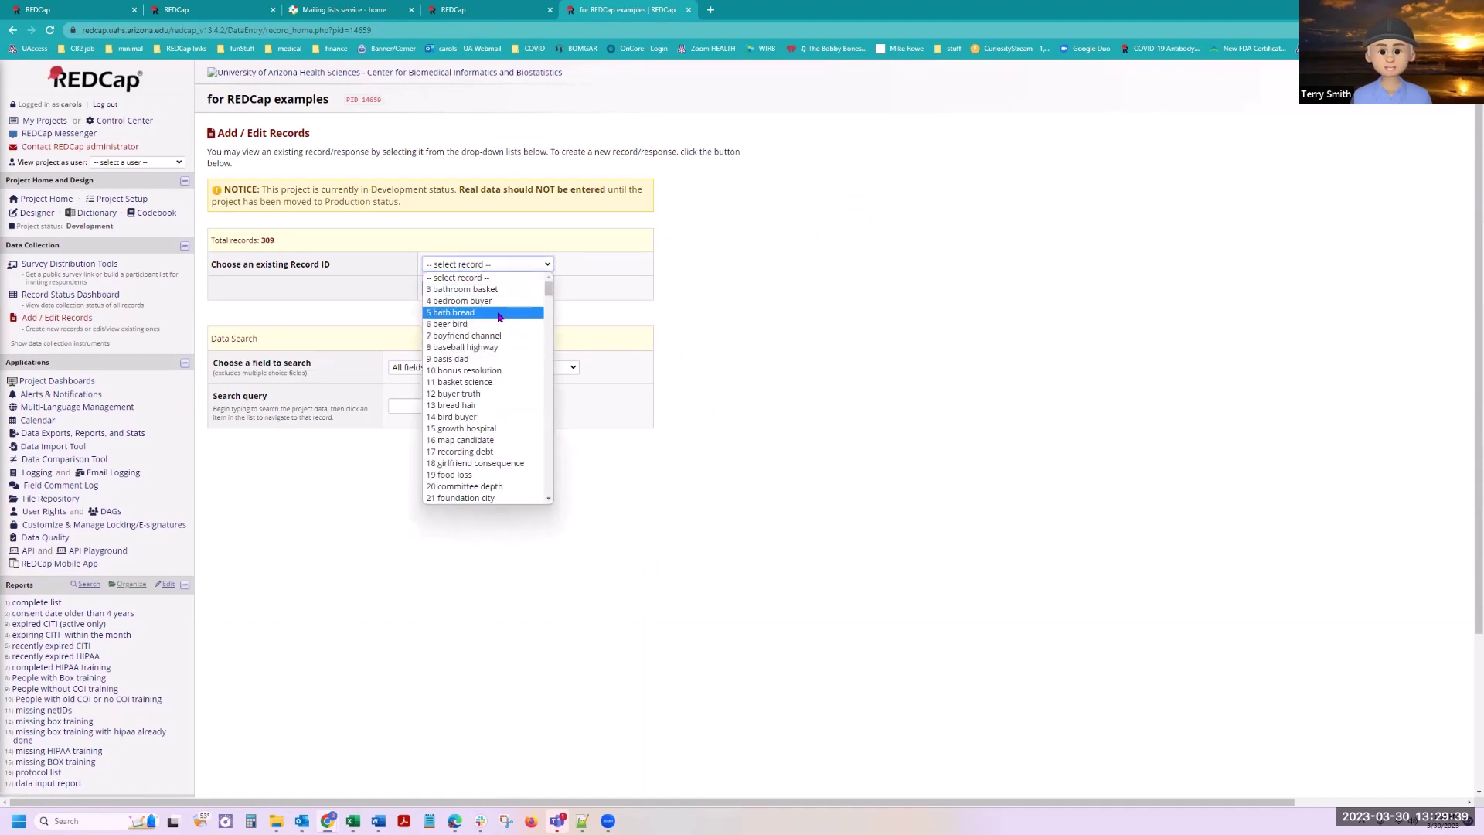
click(495, 337)
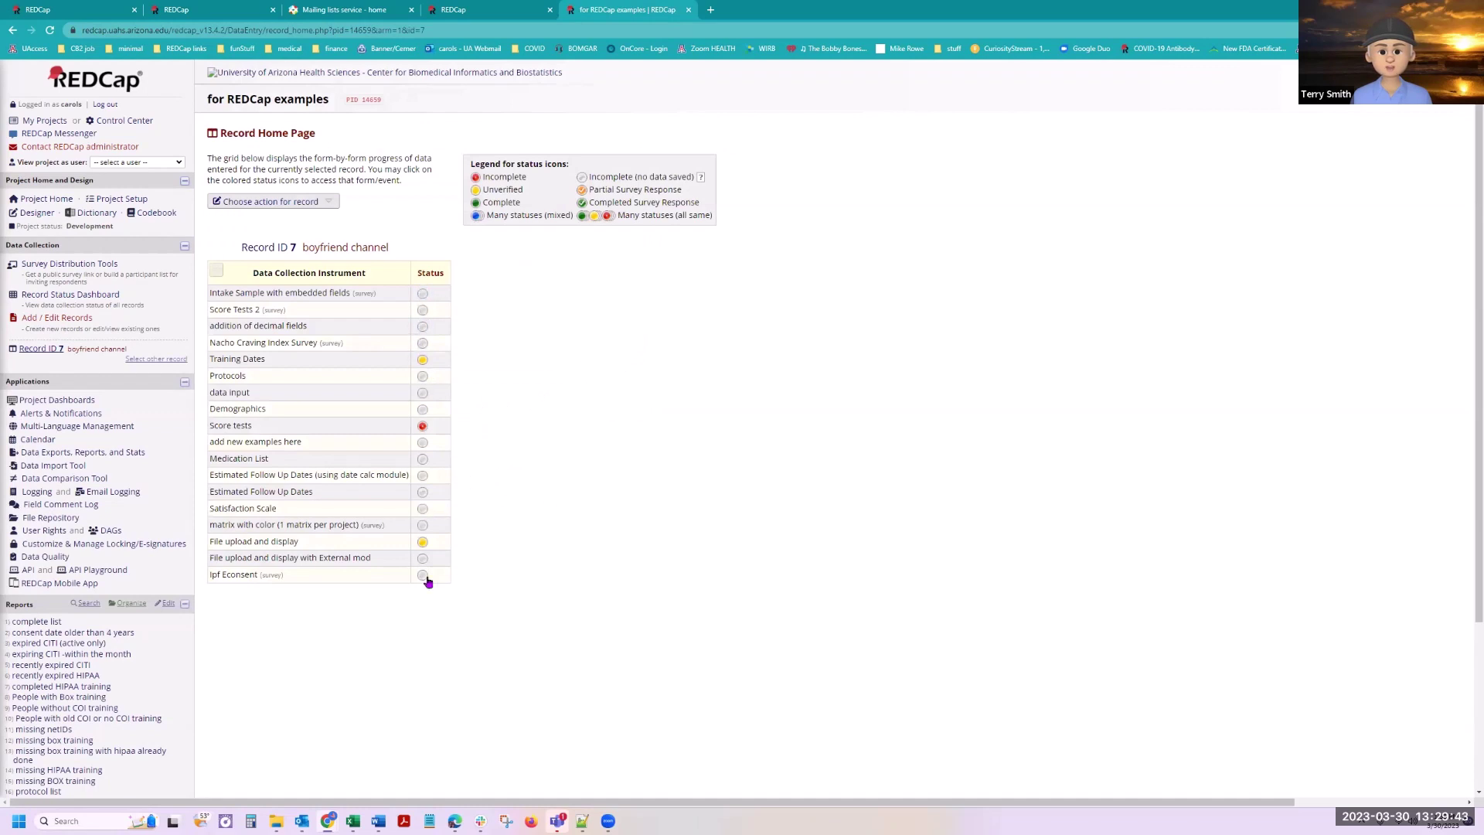
click(422, 542)
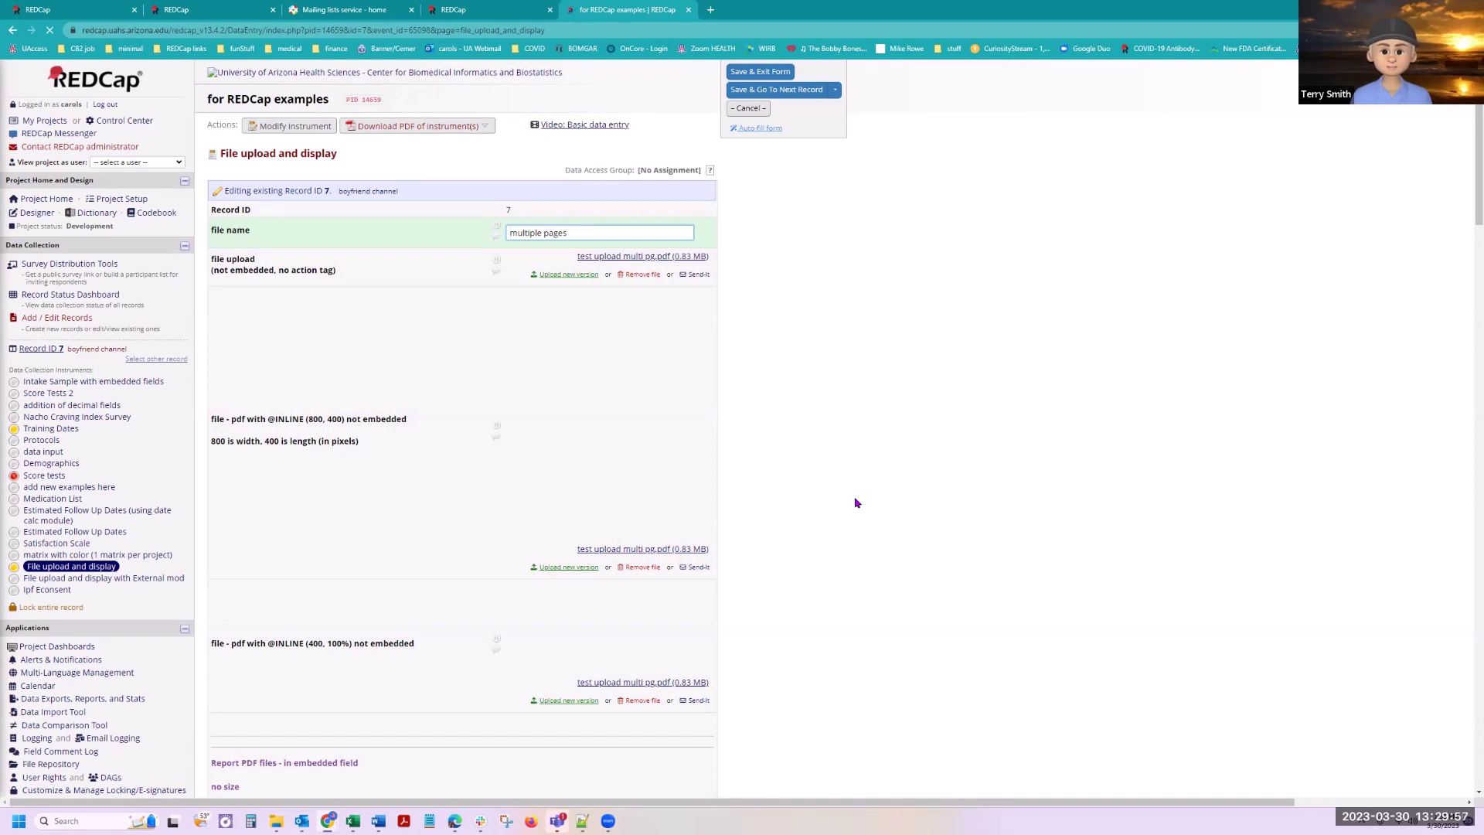
scroll(837, 469, down, 9)
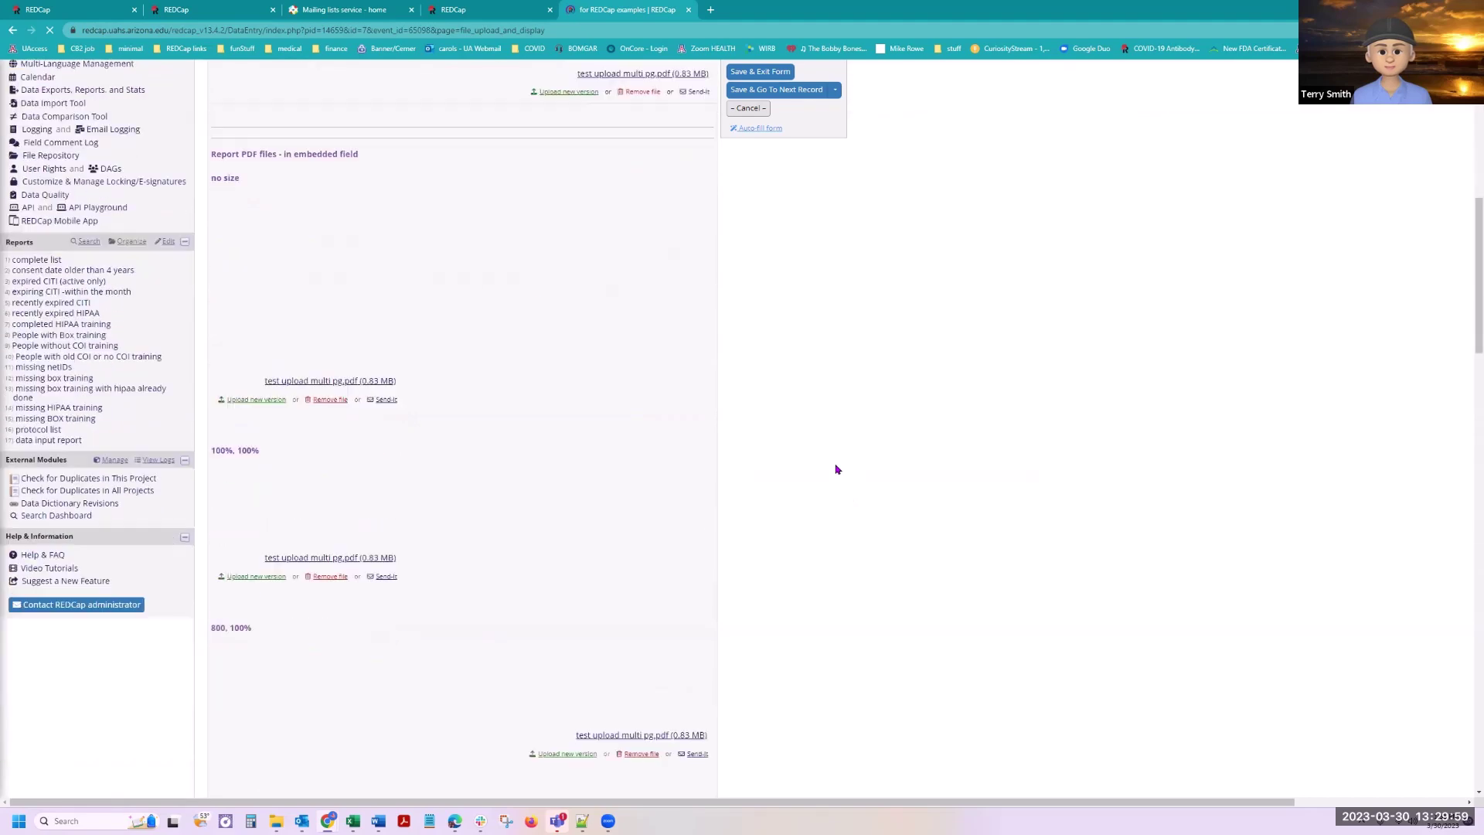
scroll(837, 469, down, 10)
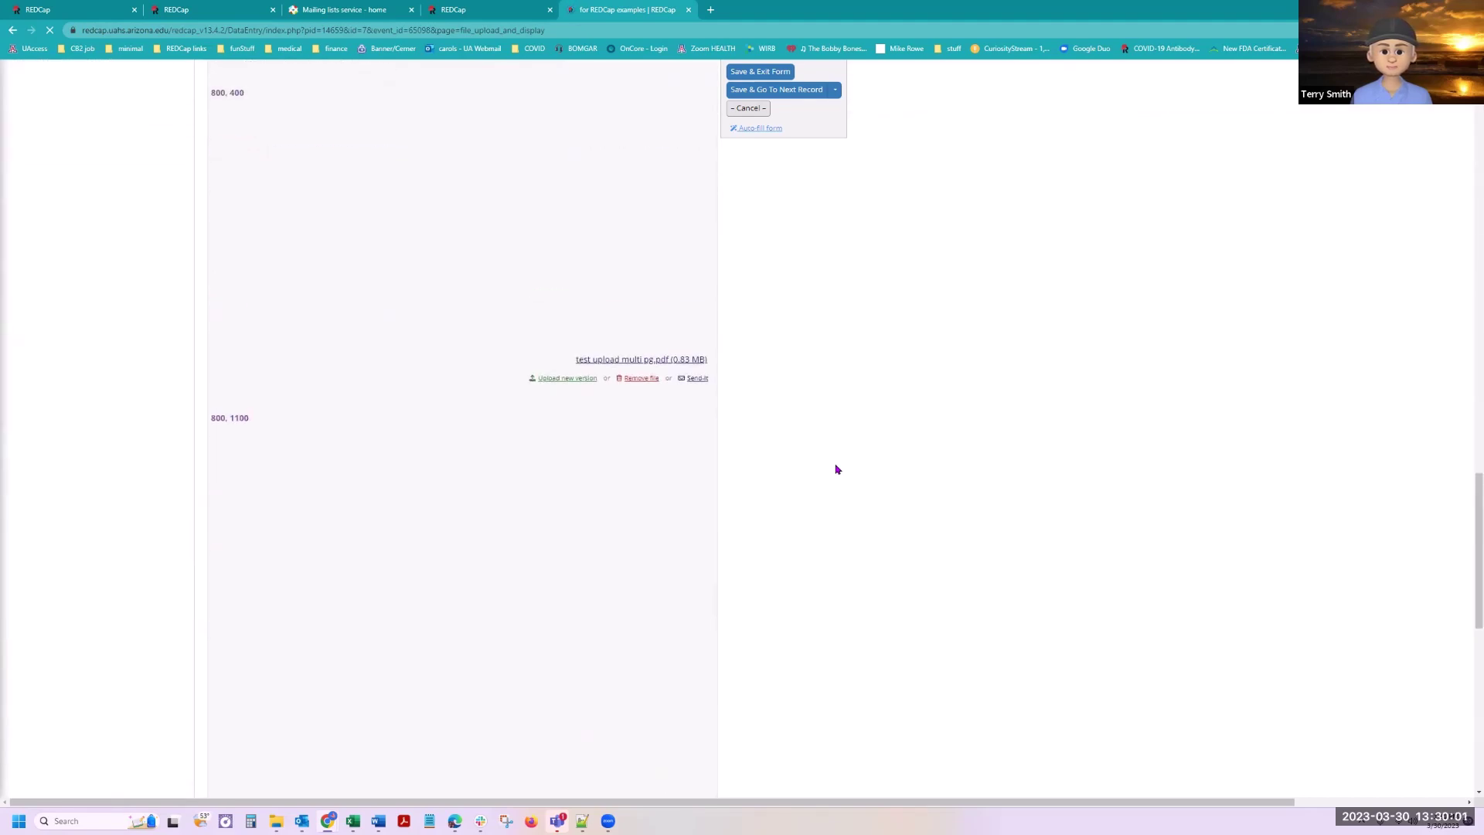
scroll(836, 470, down, 5)
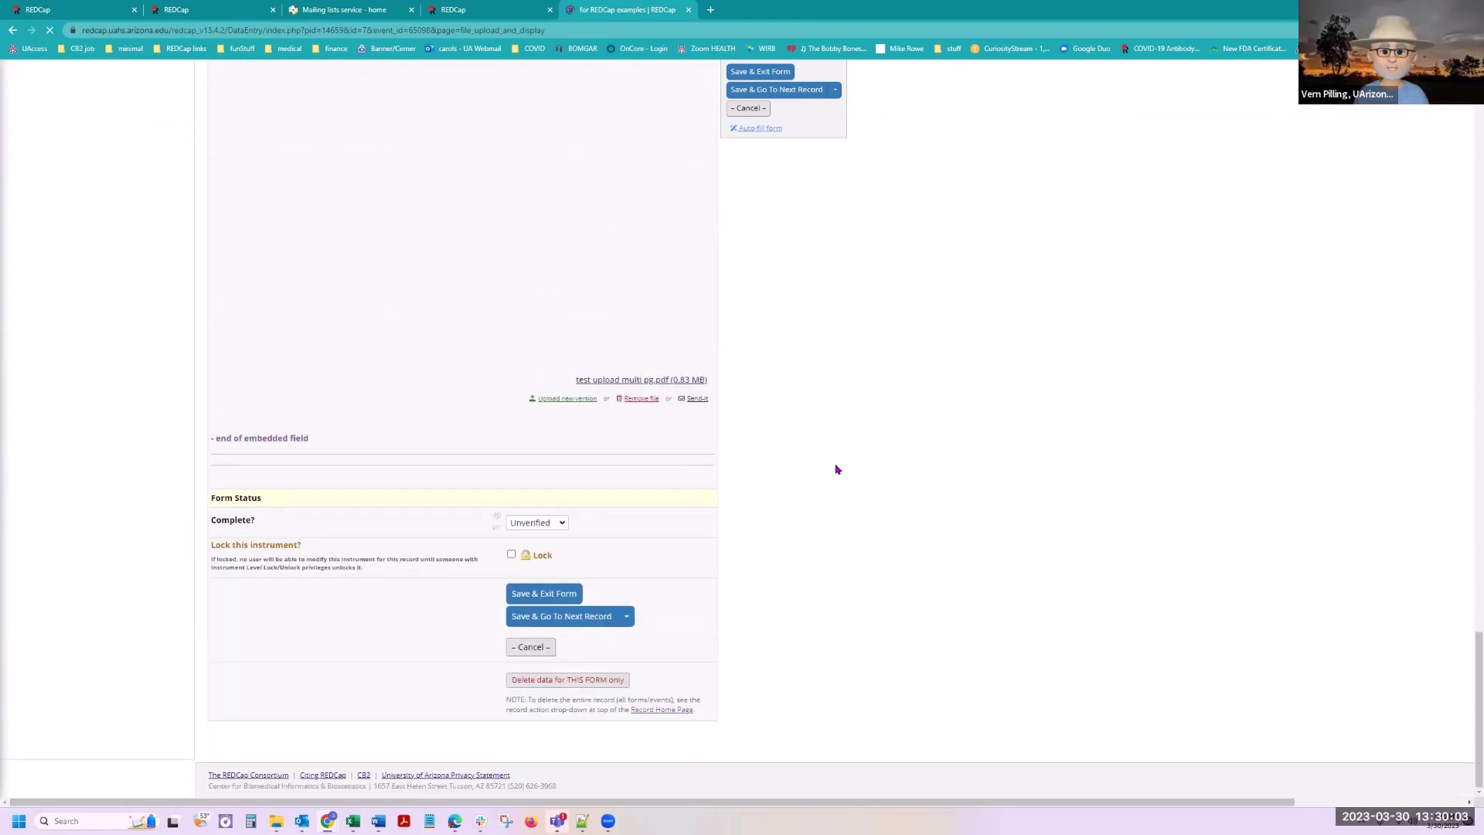
scroll(836, 470, up, 8)
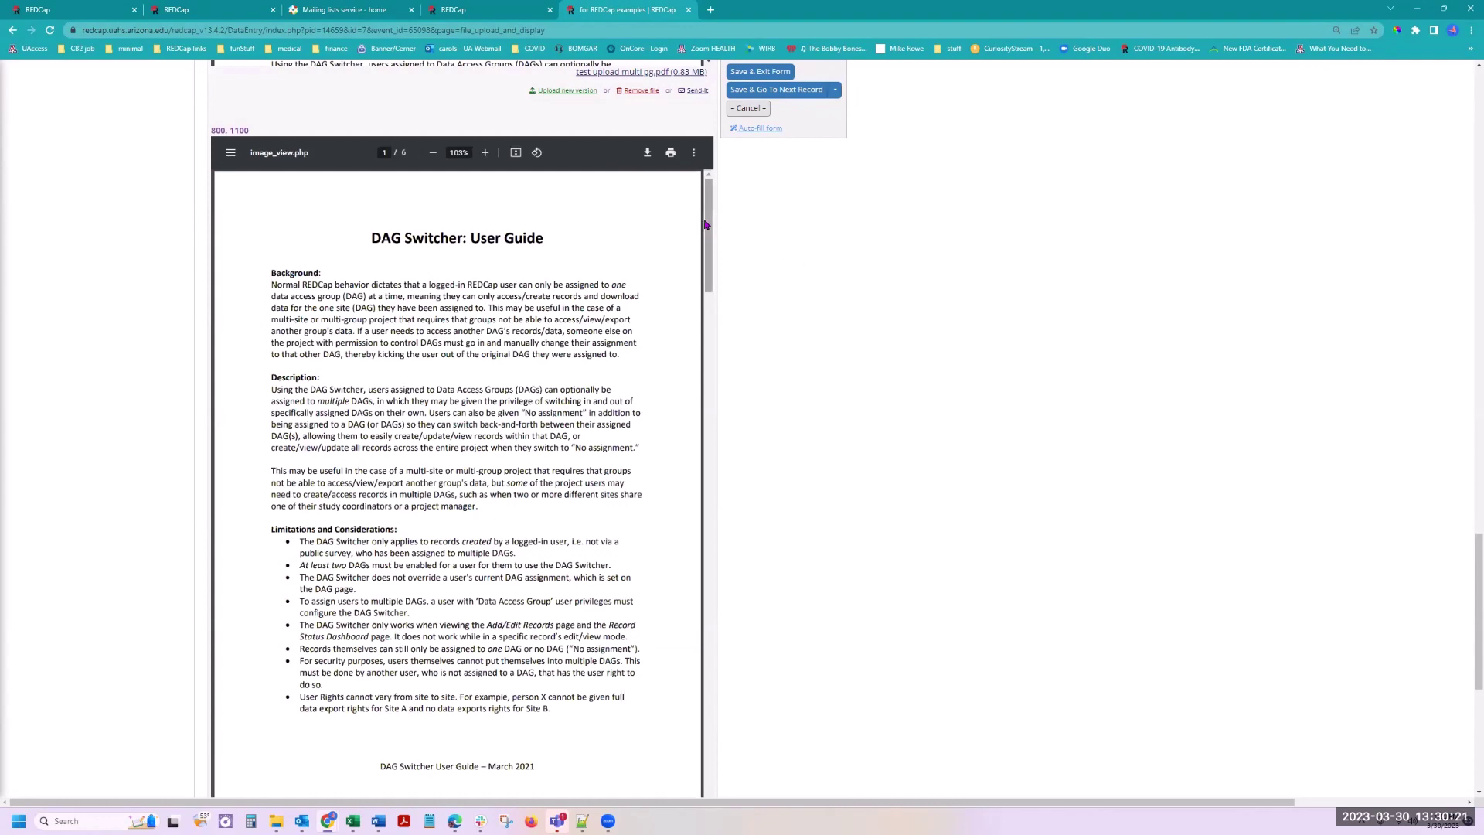
mouse_move(705, 221)
mouse_down()
mouse_move(706, 641)
mouse_move(710, 194)
mouse_up()
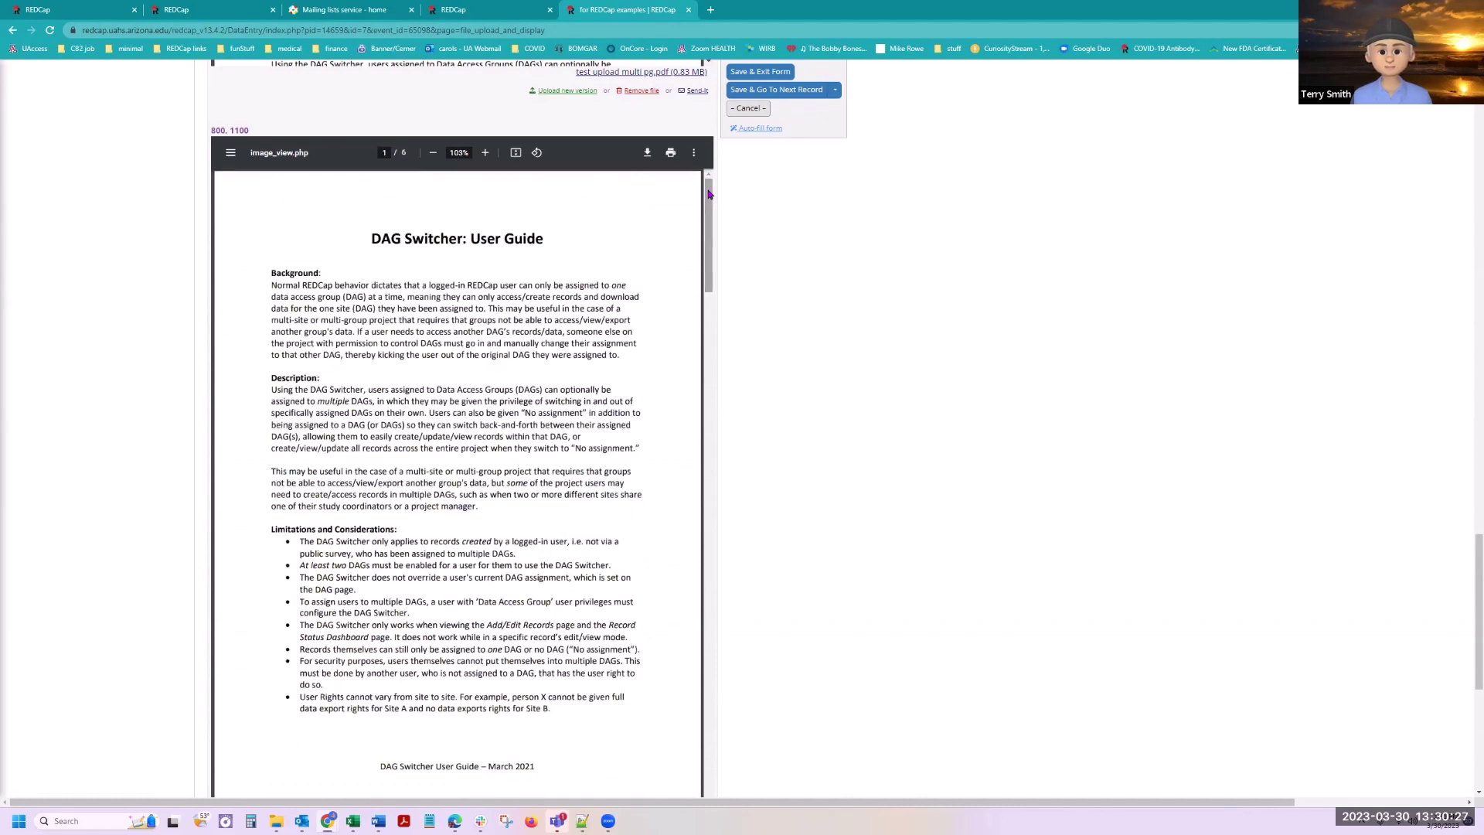